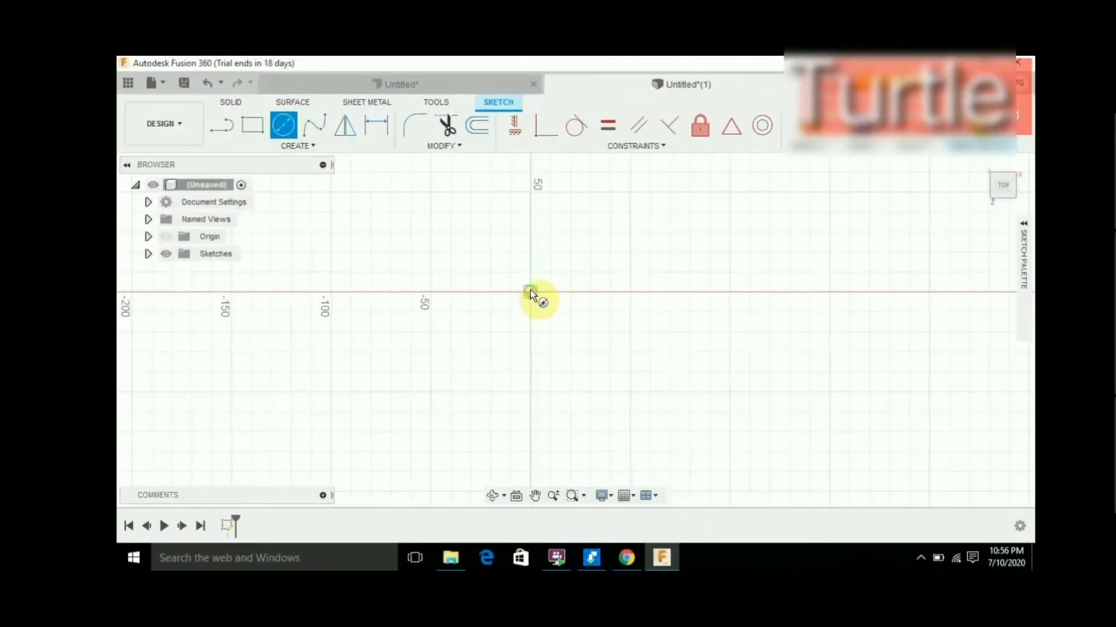
Place a circle at the origin and give it a 67 mm diameter
left_click(530, 291)
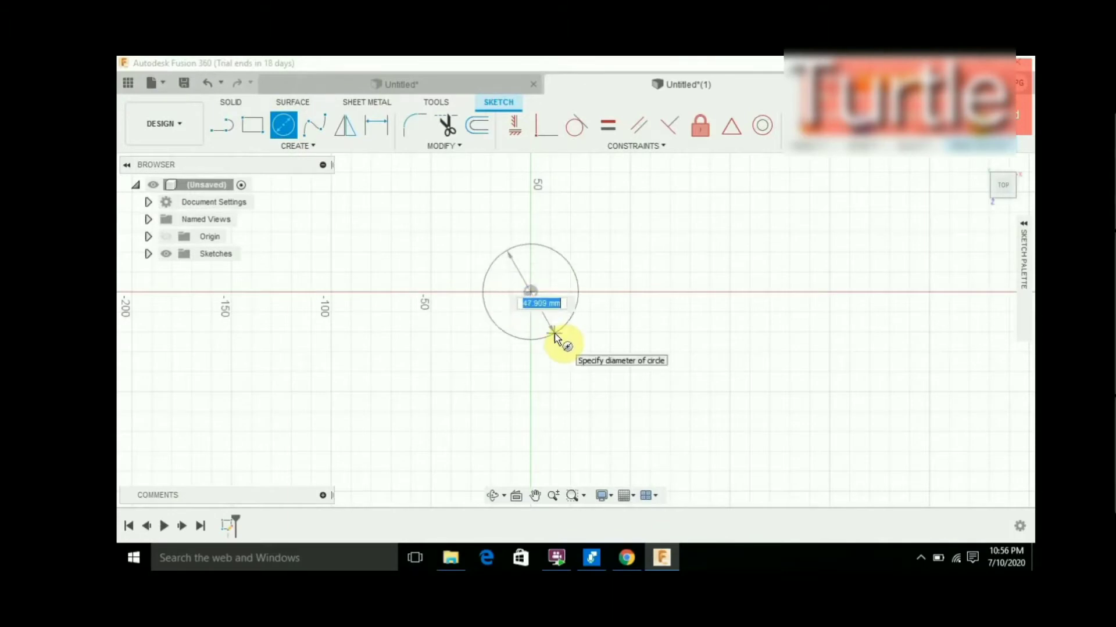
type("67")
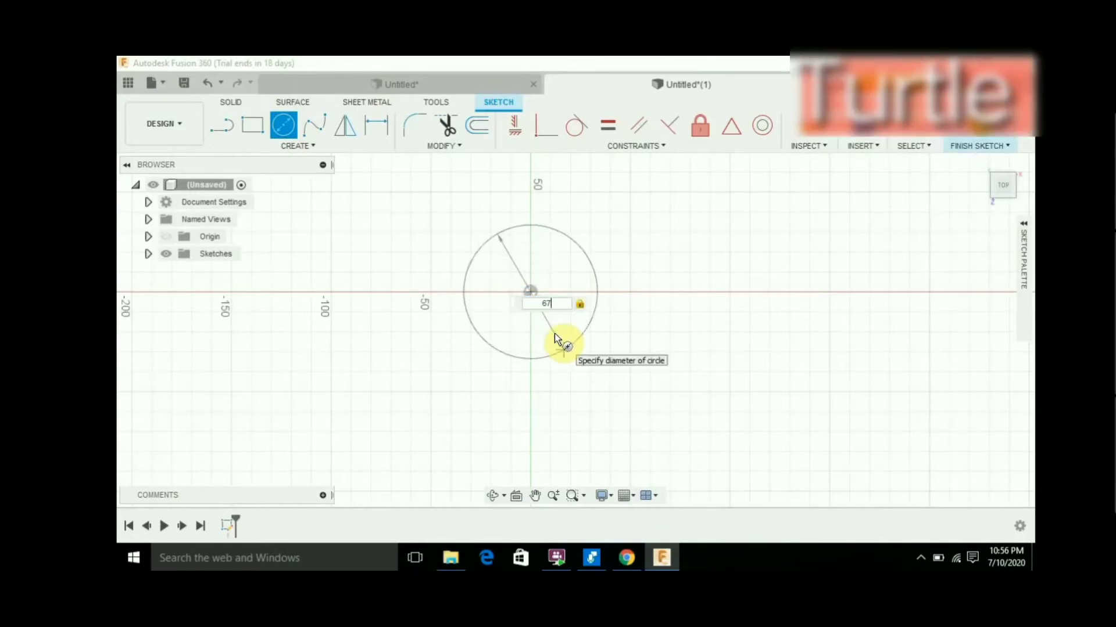
key("Return")
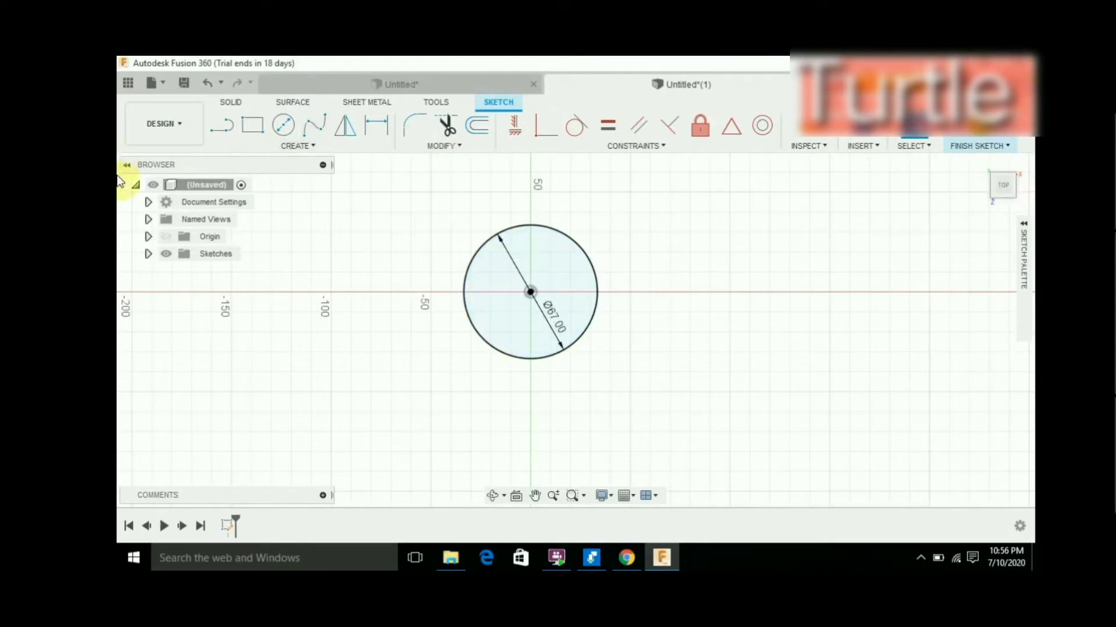
Extrude the 67 mm circle profile 11 mm into a new solid disc body
left_click(224, 106)
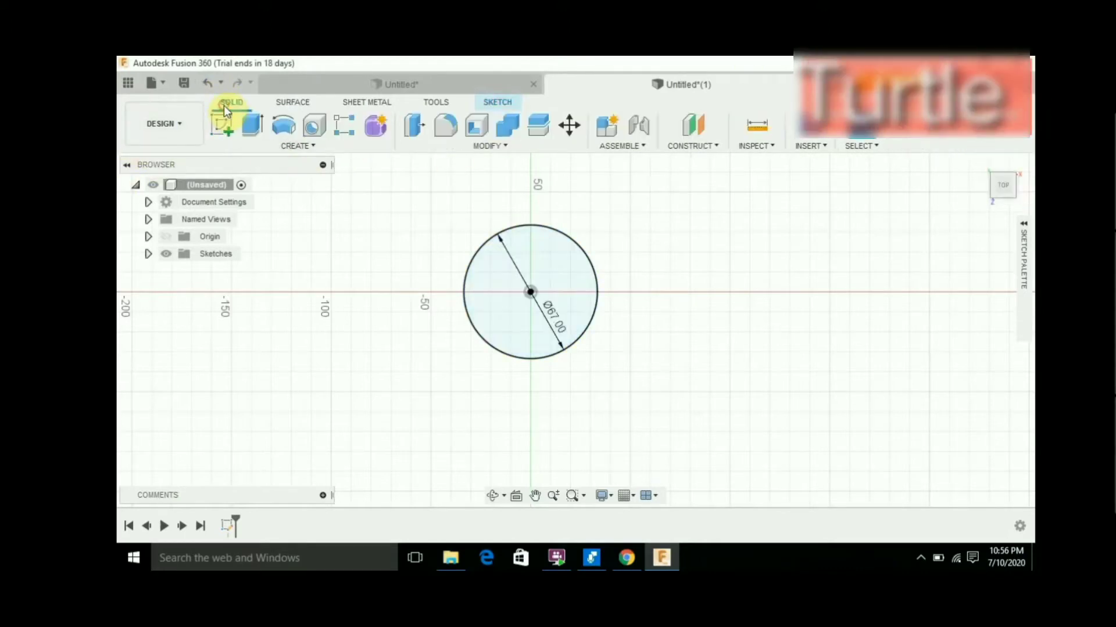
left_click(222, 124)
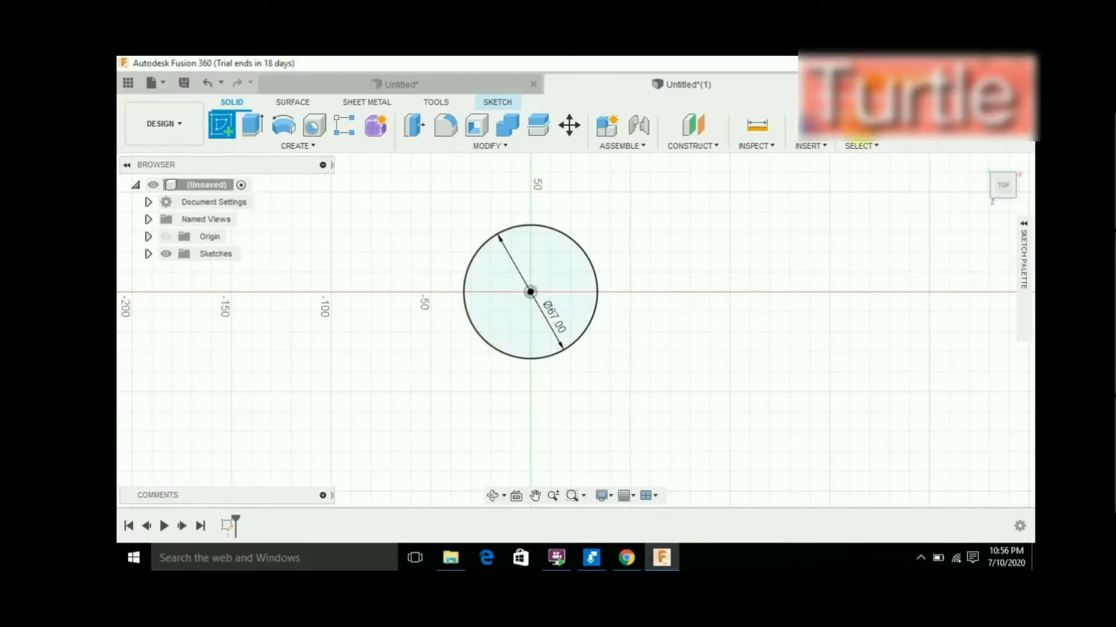
left_click(532, 325)
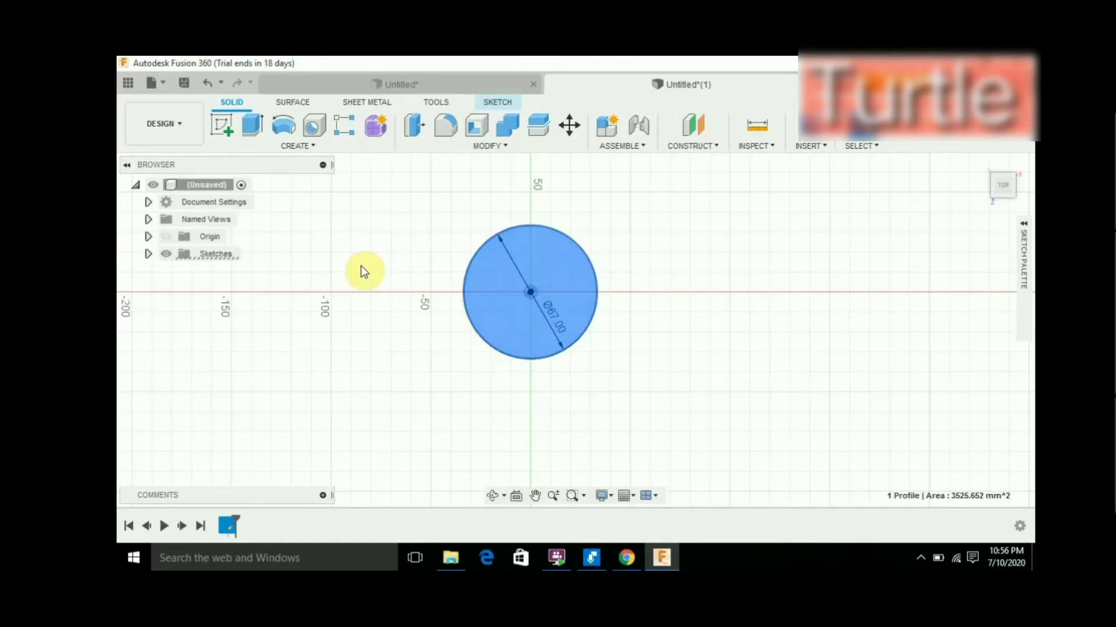
key("e")
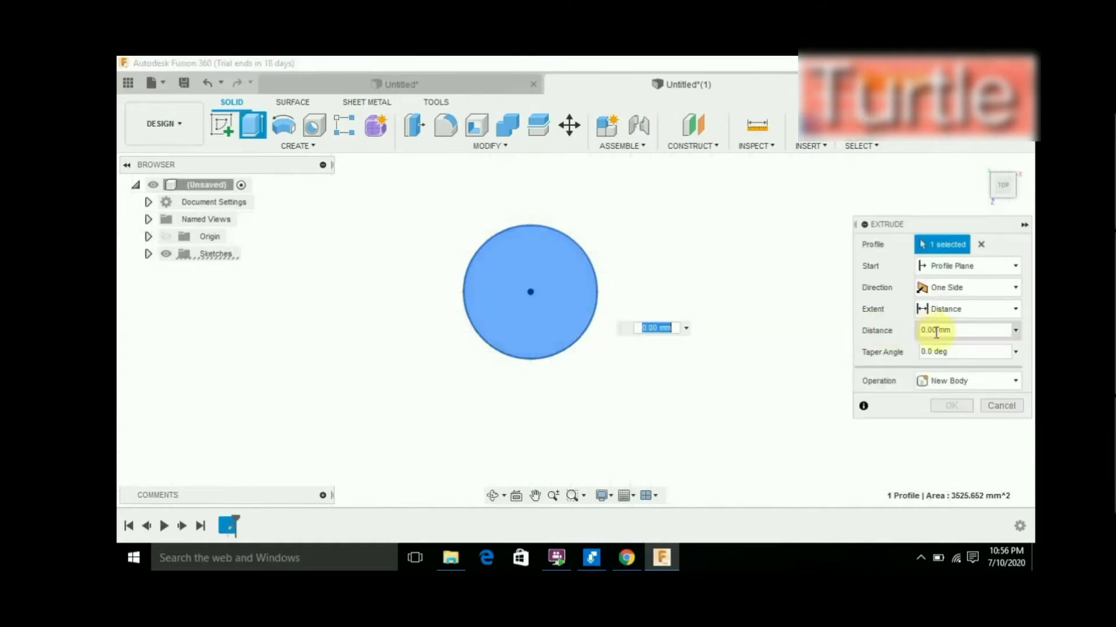
left_click(926, 330)
type("1")
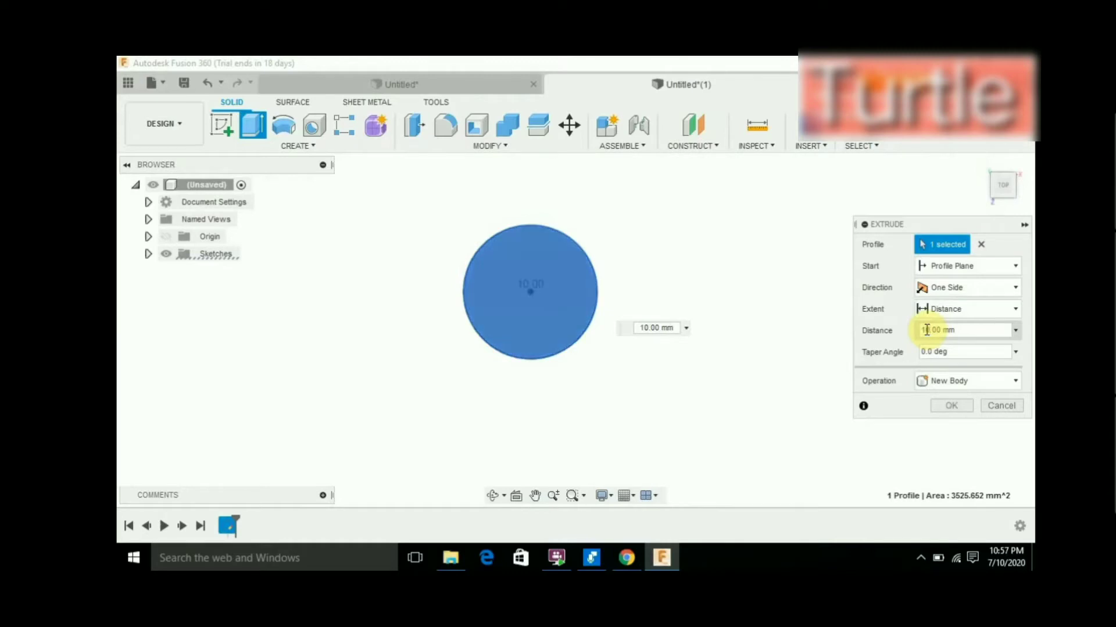
mouse_move(1002, 184)
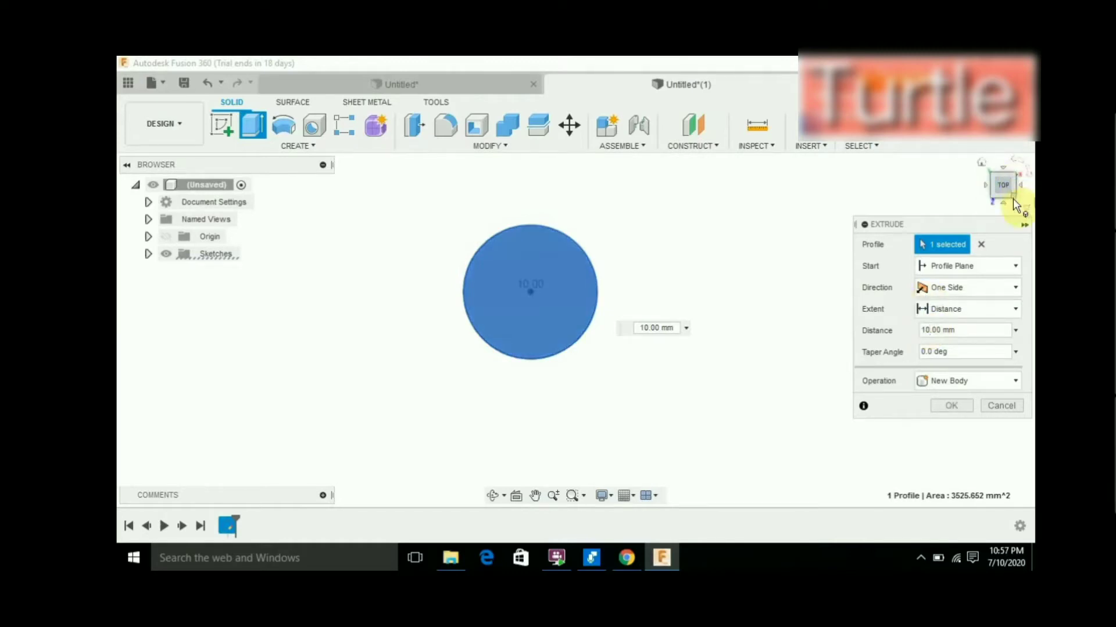
left_click(1013, 198)
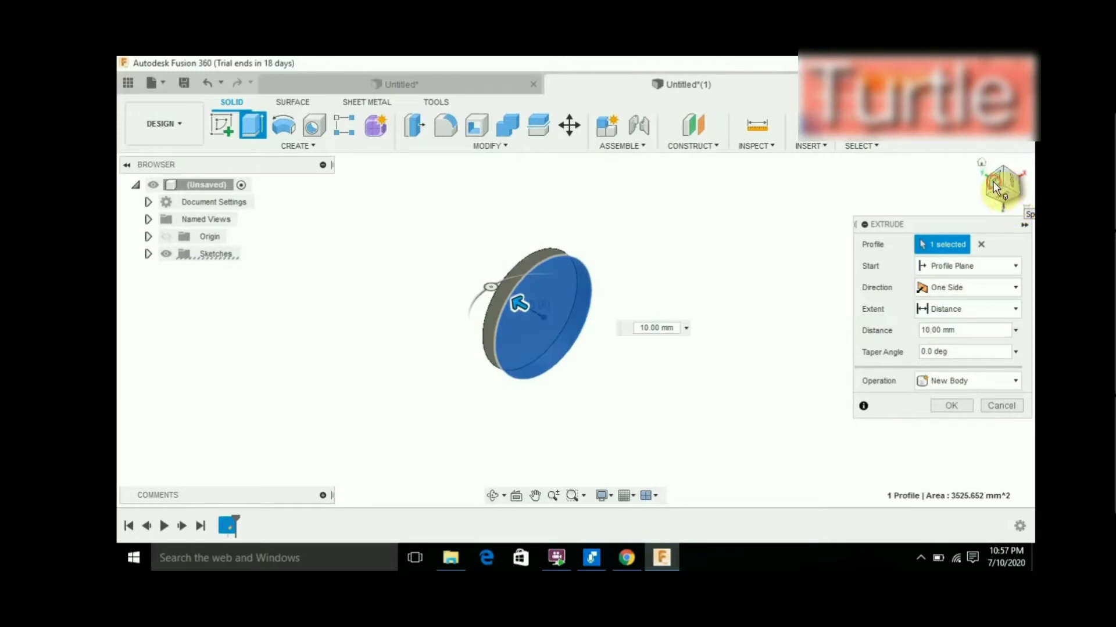
left_click(994, 185)
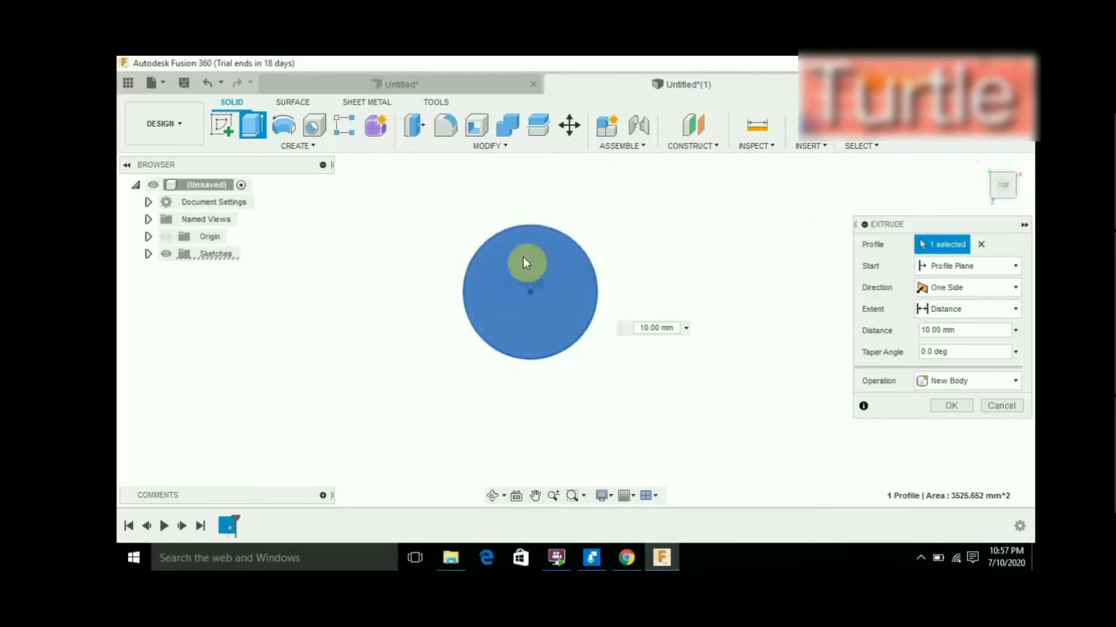
left_click(927, 328)
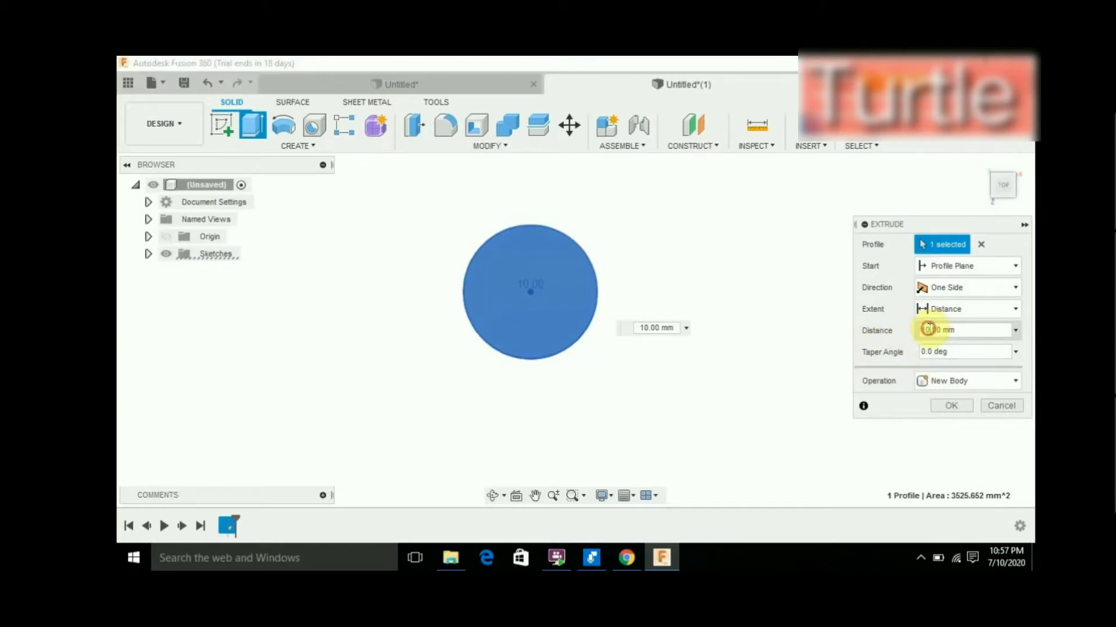
key("BackSpace")
type("1")
left_click(947, 410)
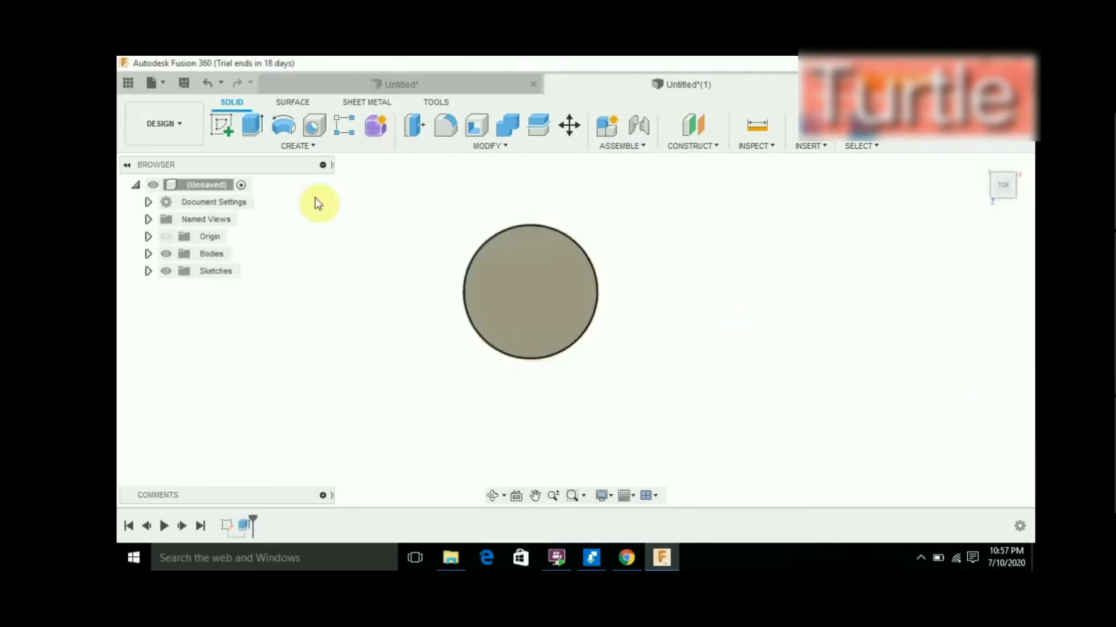
Start a new sketch with the Center Diameter Circle tool found through the 'circ' search
left_click(220, 125)
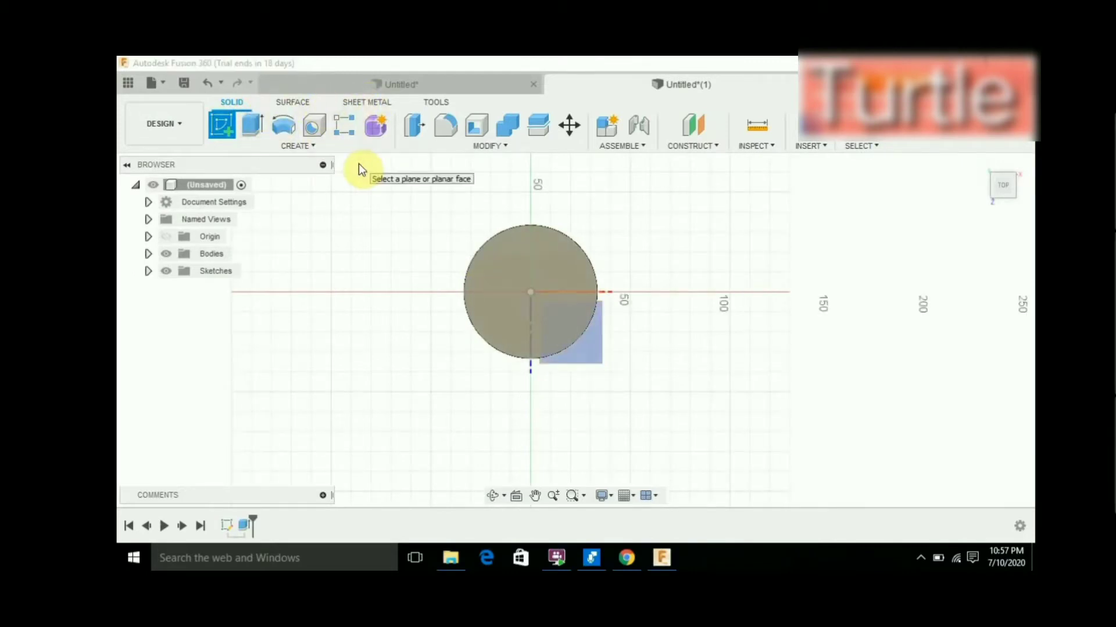
key("s")
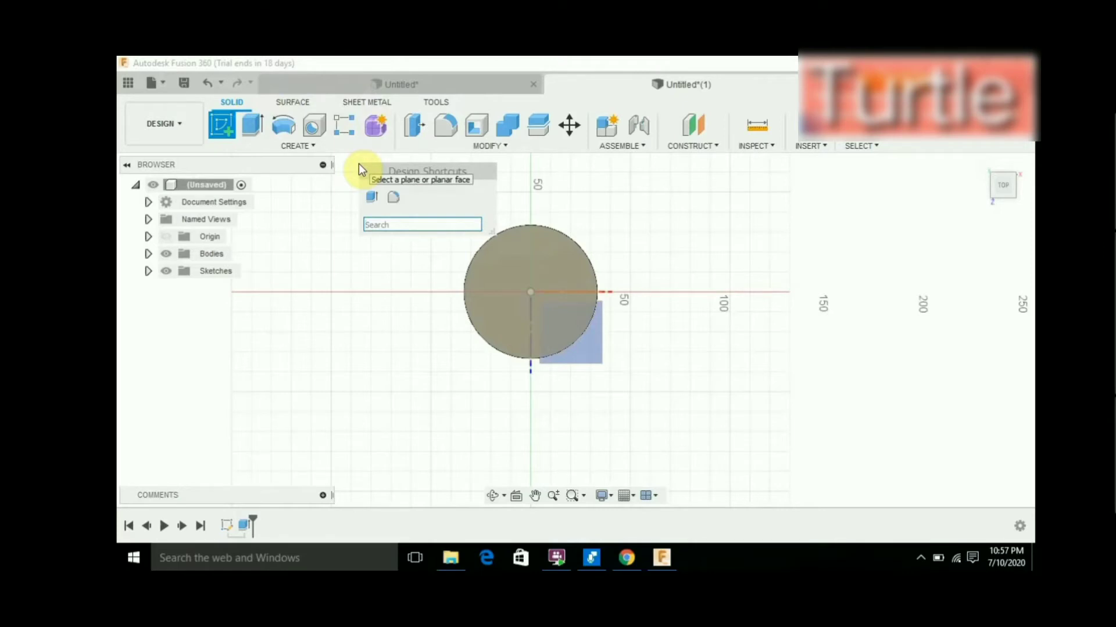
type("cir")
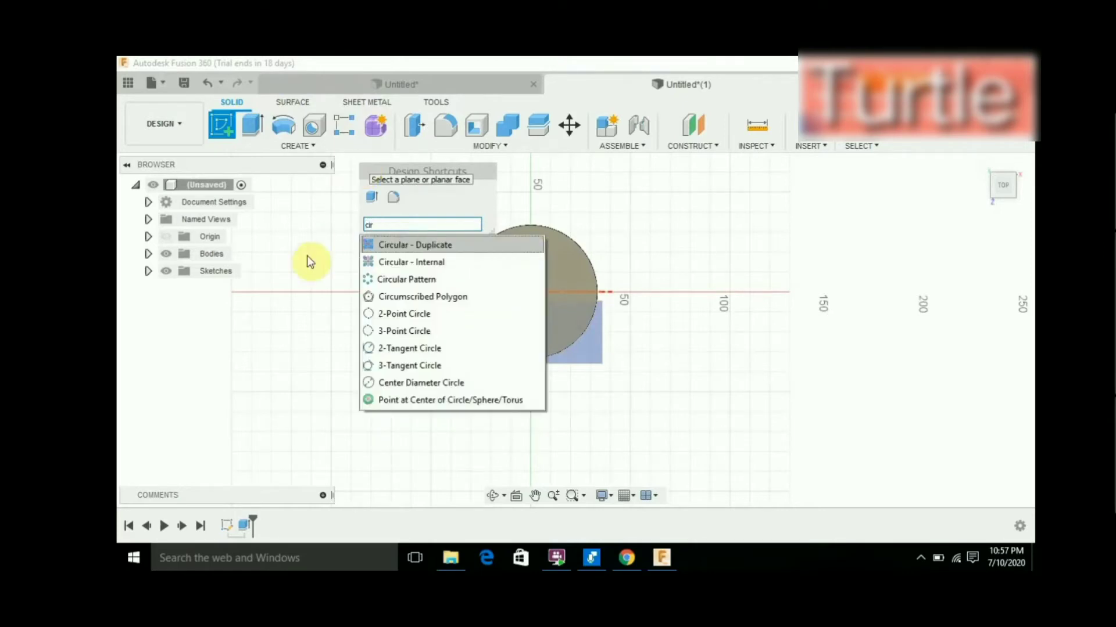
left_click(430, 381)
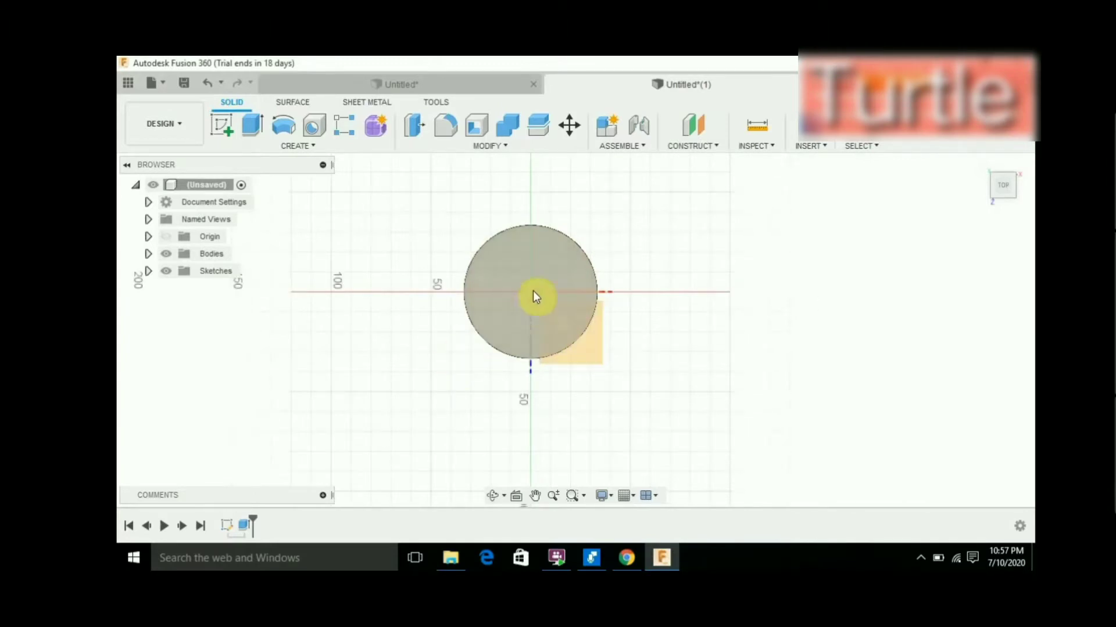
type("s")
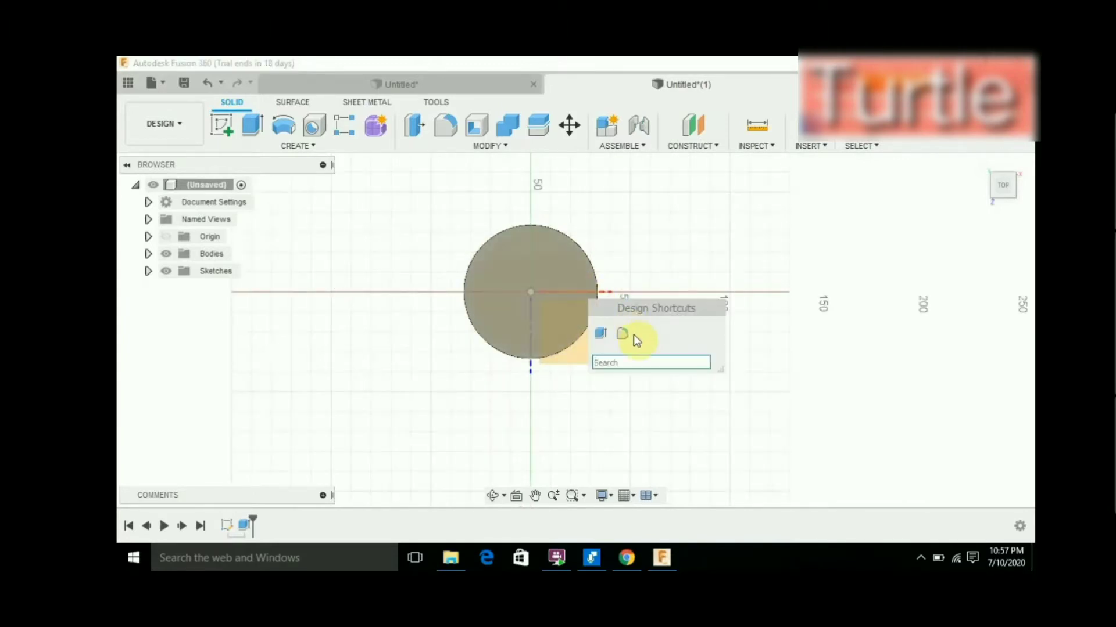
type("circ")
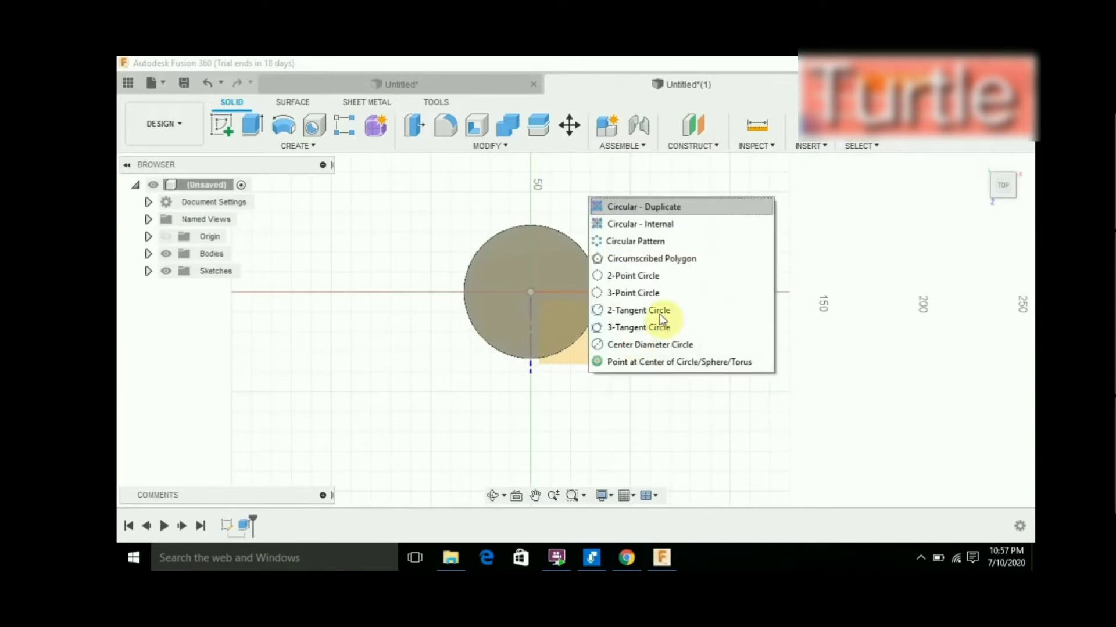
left_click(661, 343)
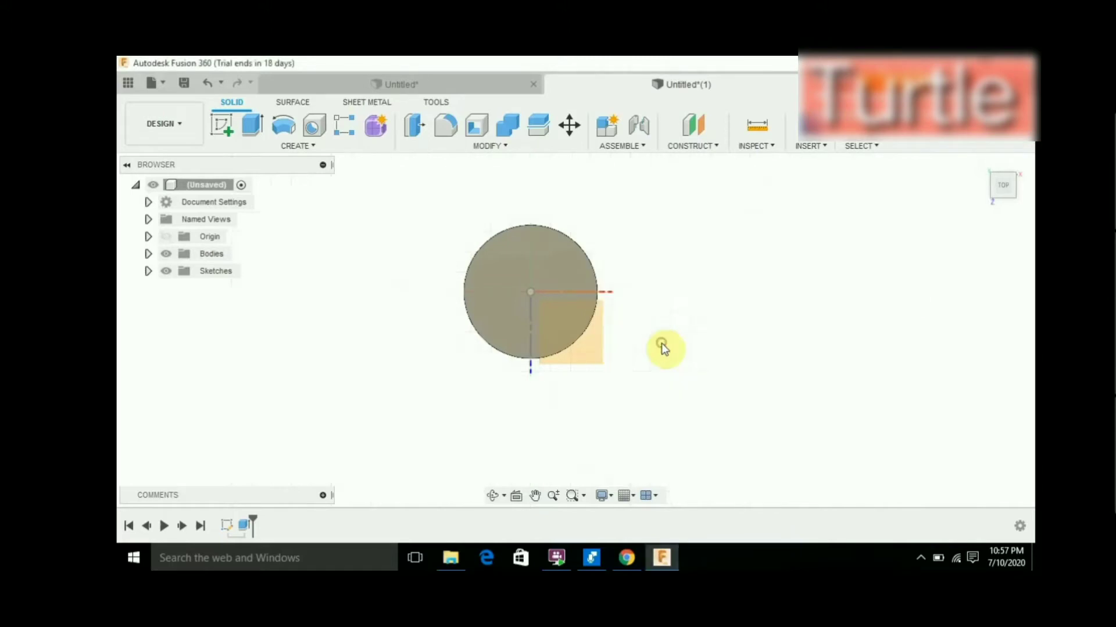
Sketch an 8 mm circle at the origin on the disc face
left_click(530, 296)
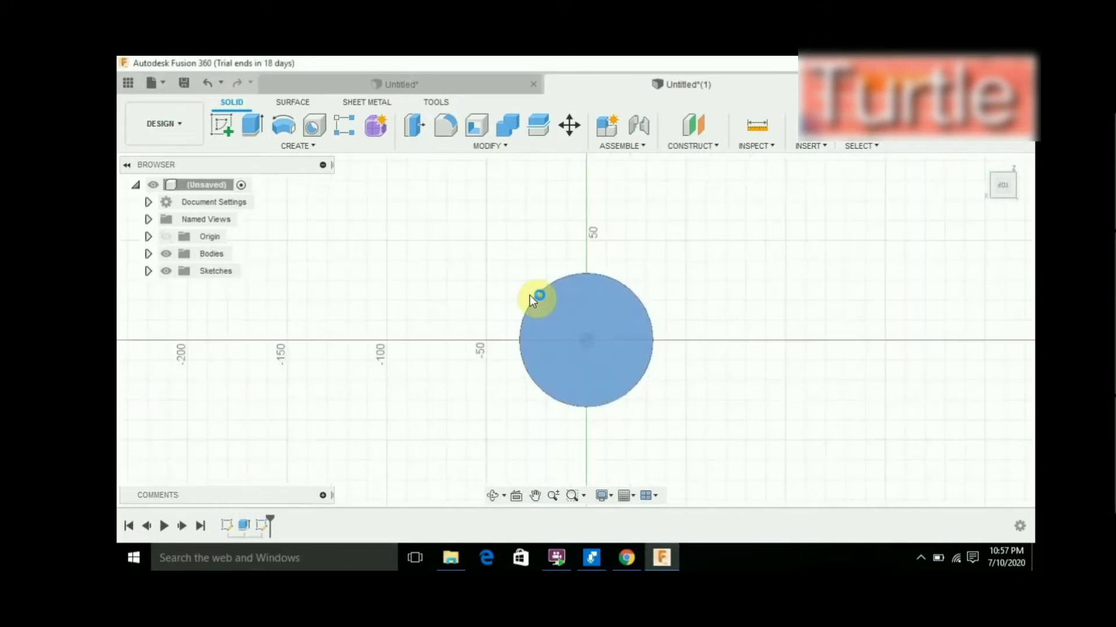
left_click(581, 340)
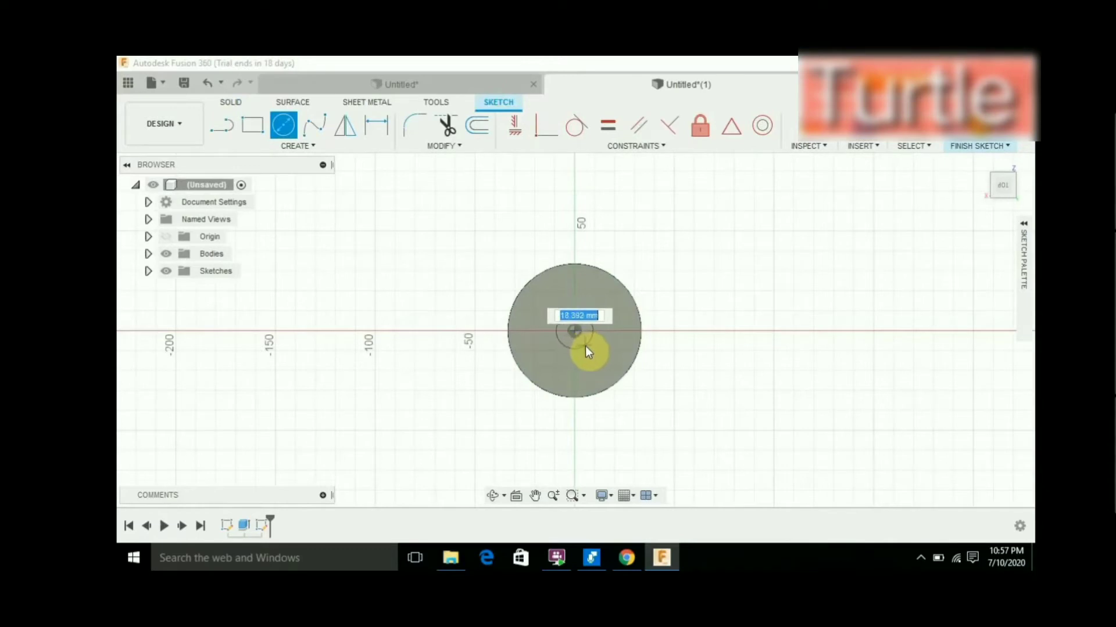
type("8")
key("Tab")
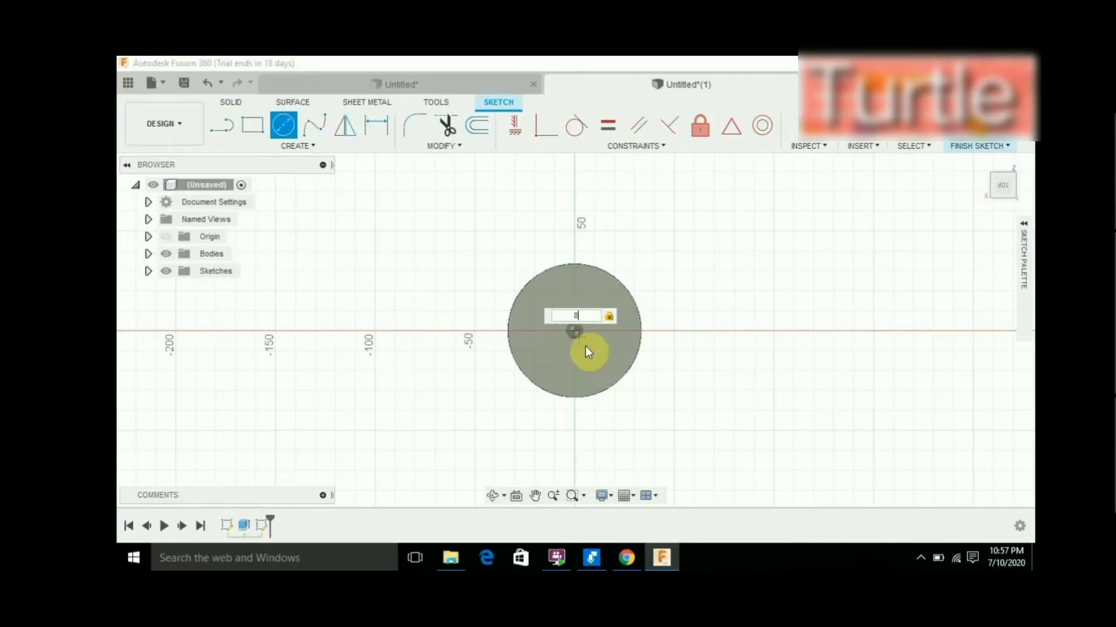
key("Return")
key("Escape")
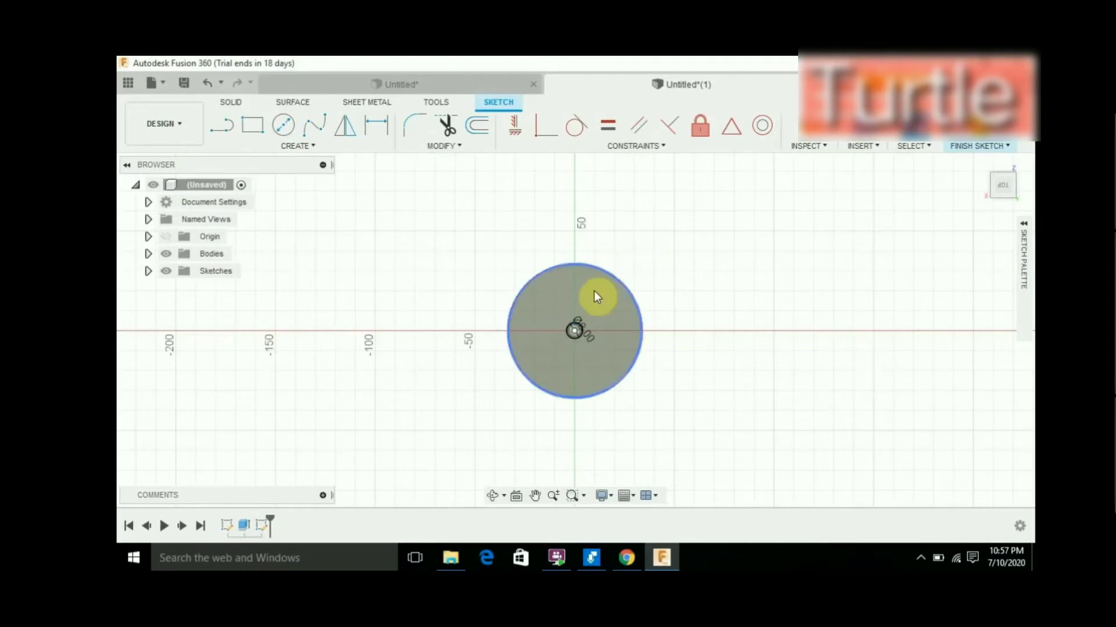
Add a concentric 11 mm circle at the origin and start extruding the central profile
scroll(705, 371, "down", 2)
scroll(706, 369, "up", 2)
scroll(708, 371, "up", 3)
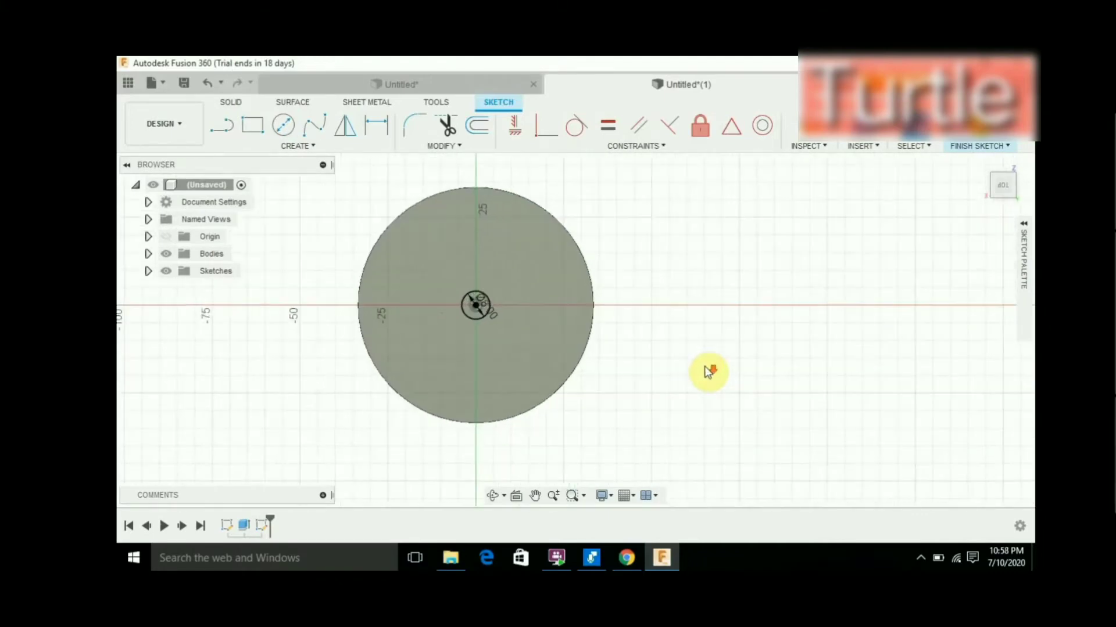
scroll(672, 328, "up", 1)
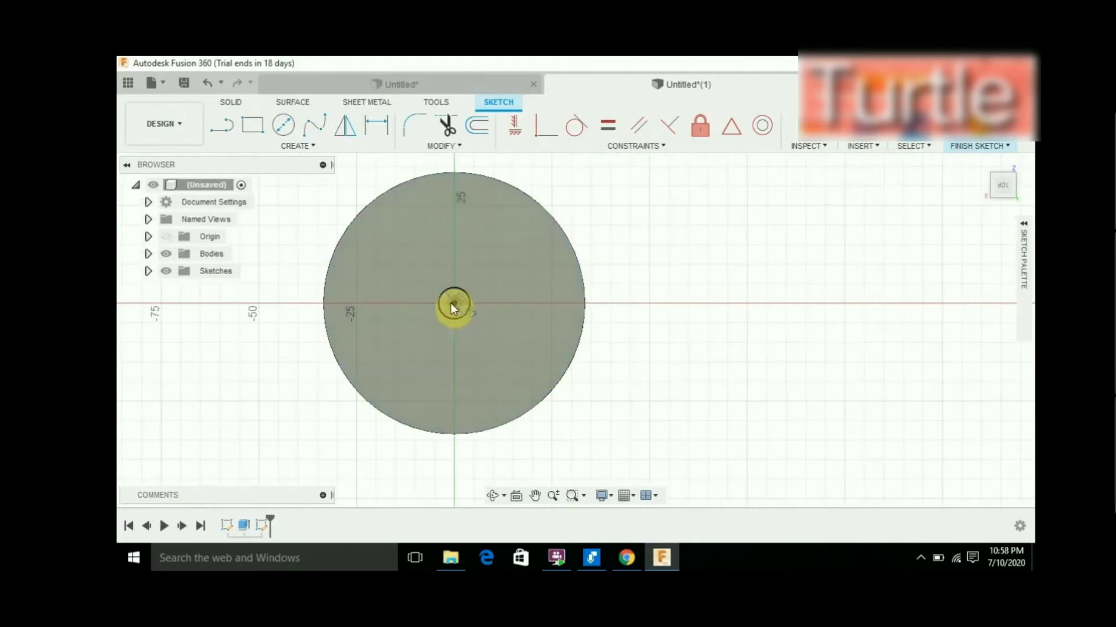
left_click(283, 125)
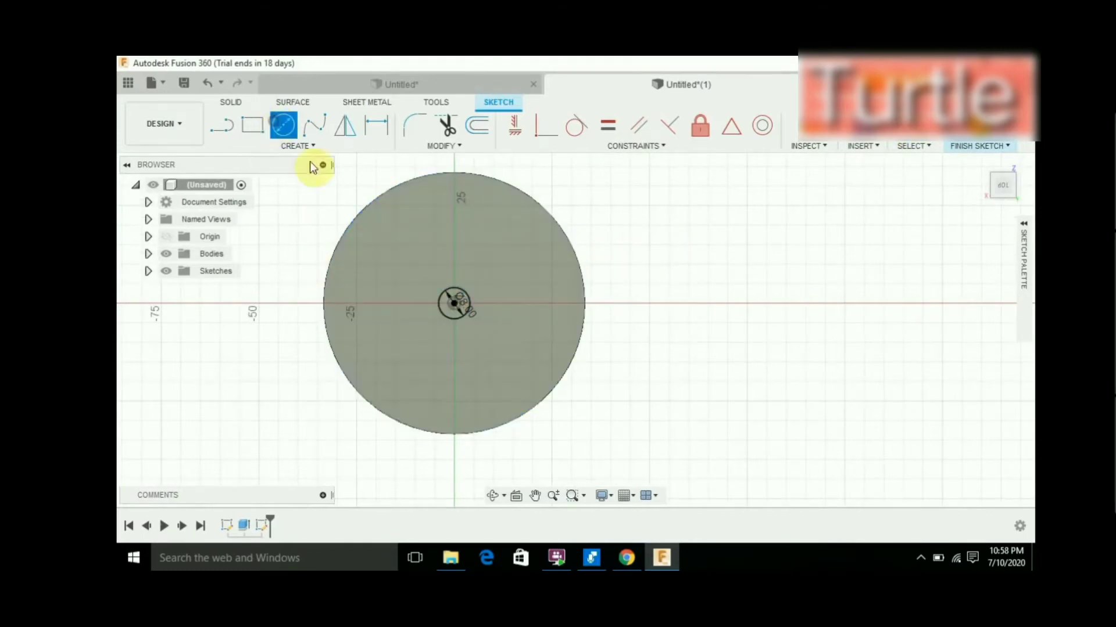
left_click(453, 301)
type("11")
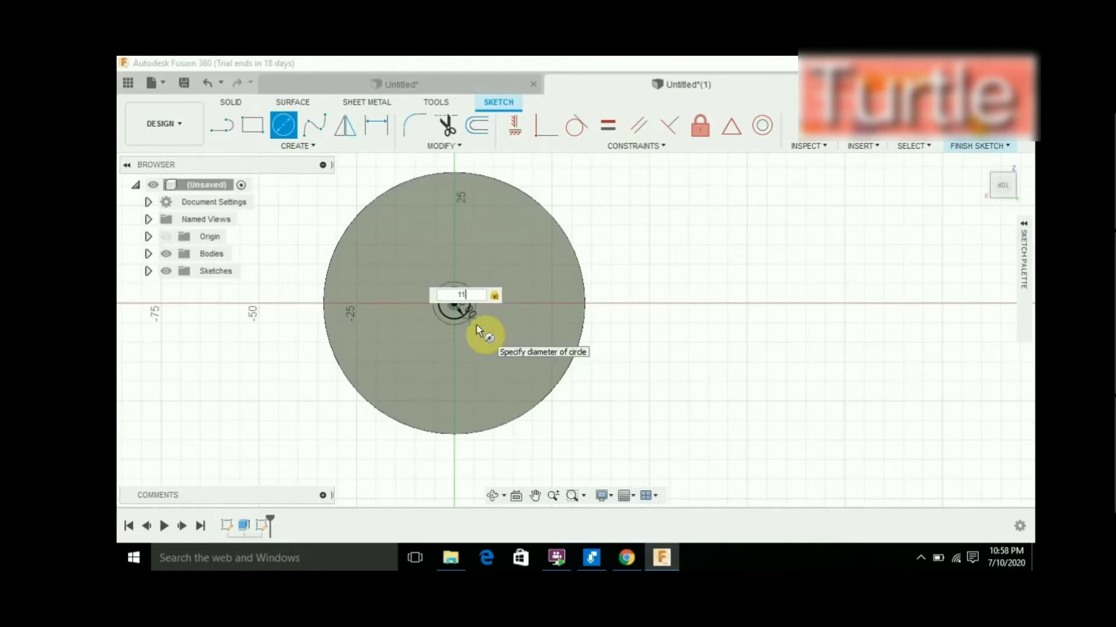
key("Return")
key("e")
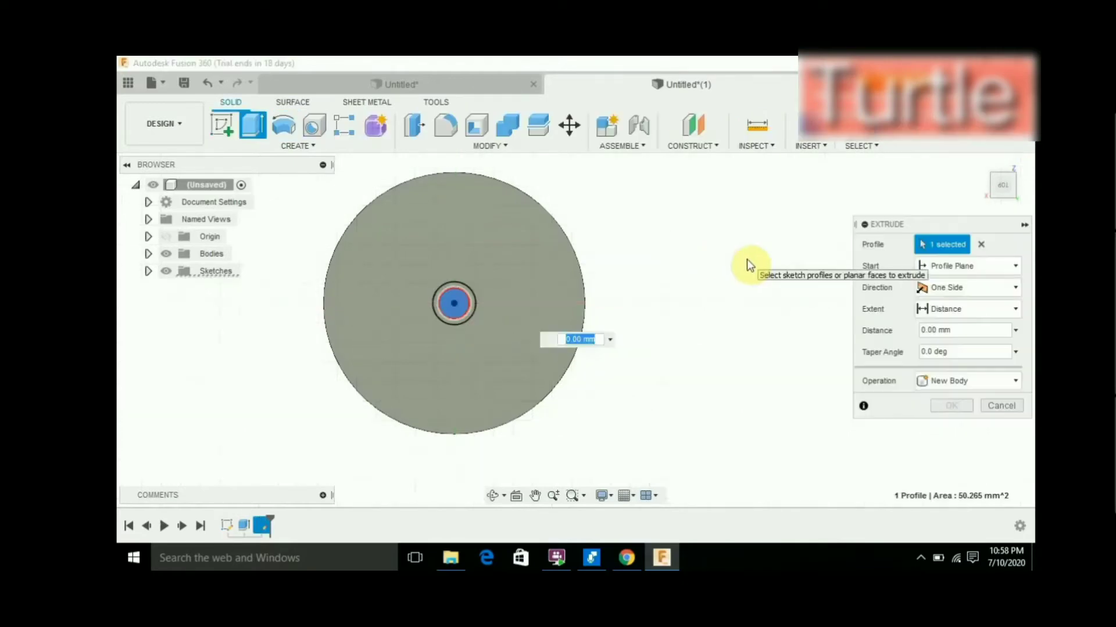
Extrude the central circle -11 mm as a cut, boring a hole through the disc
left_click(927, 329)
type("10")
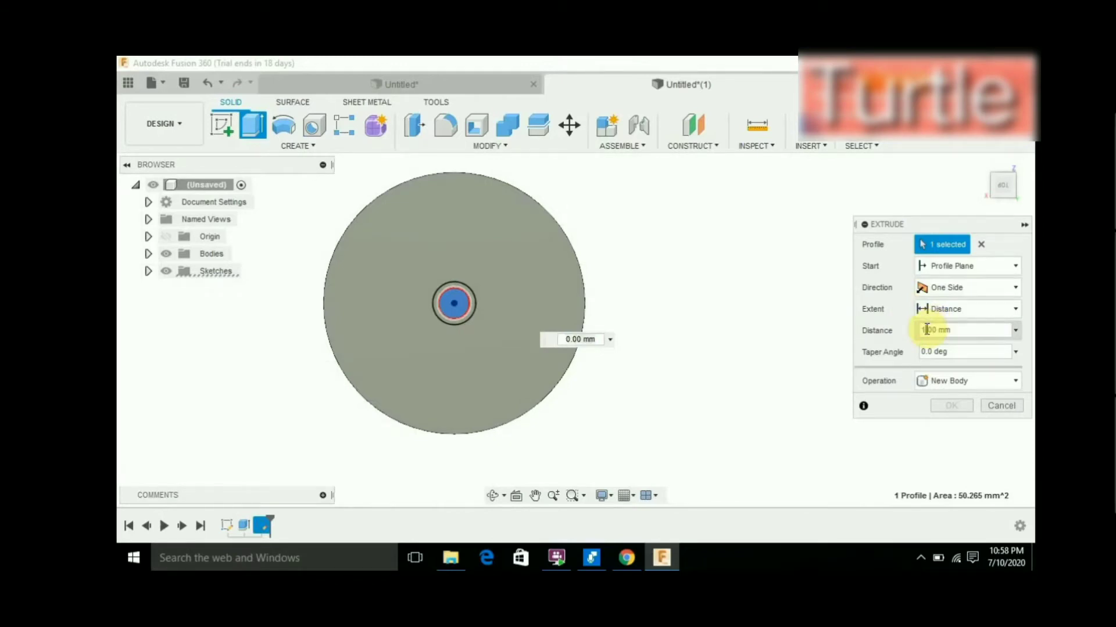
type("11")
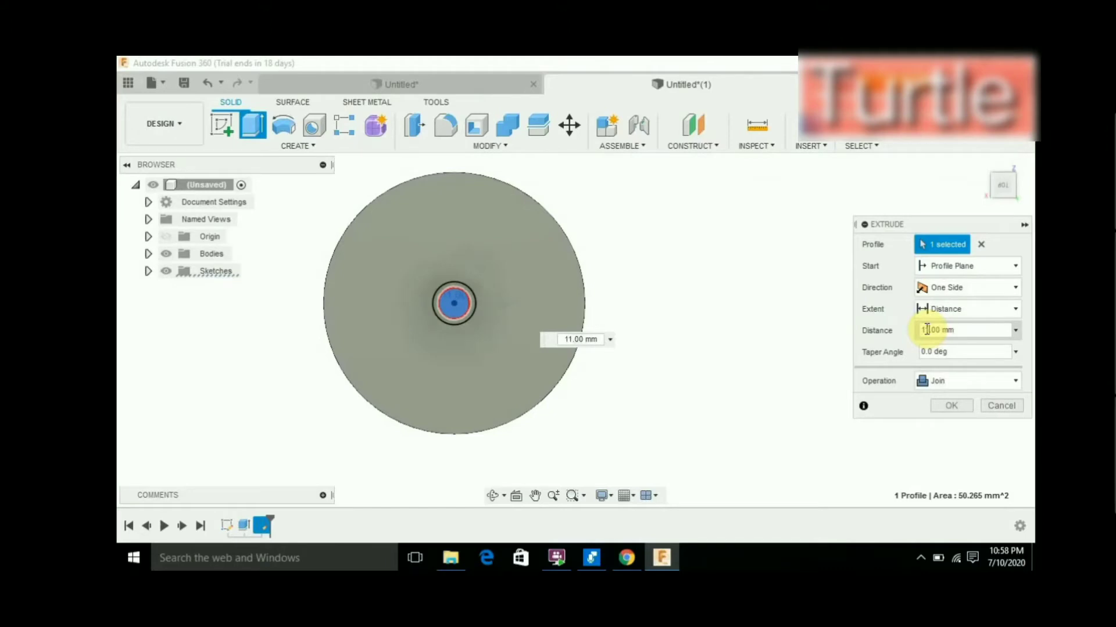
mouse_move(1002, 185)
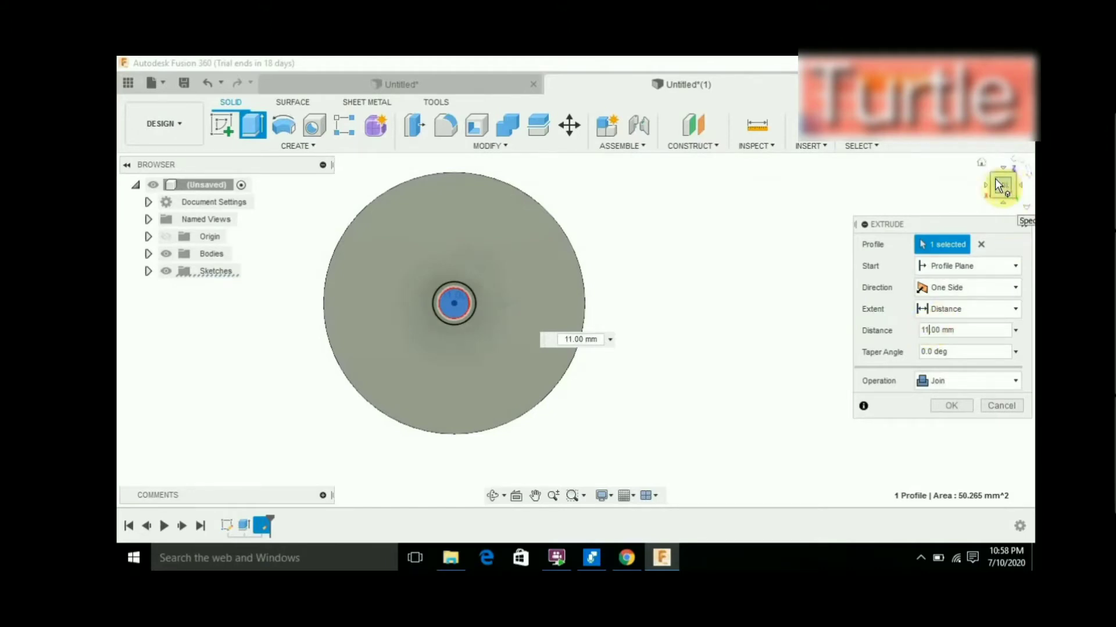
left_click(1014, 201)
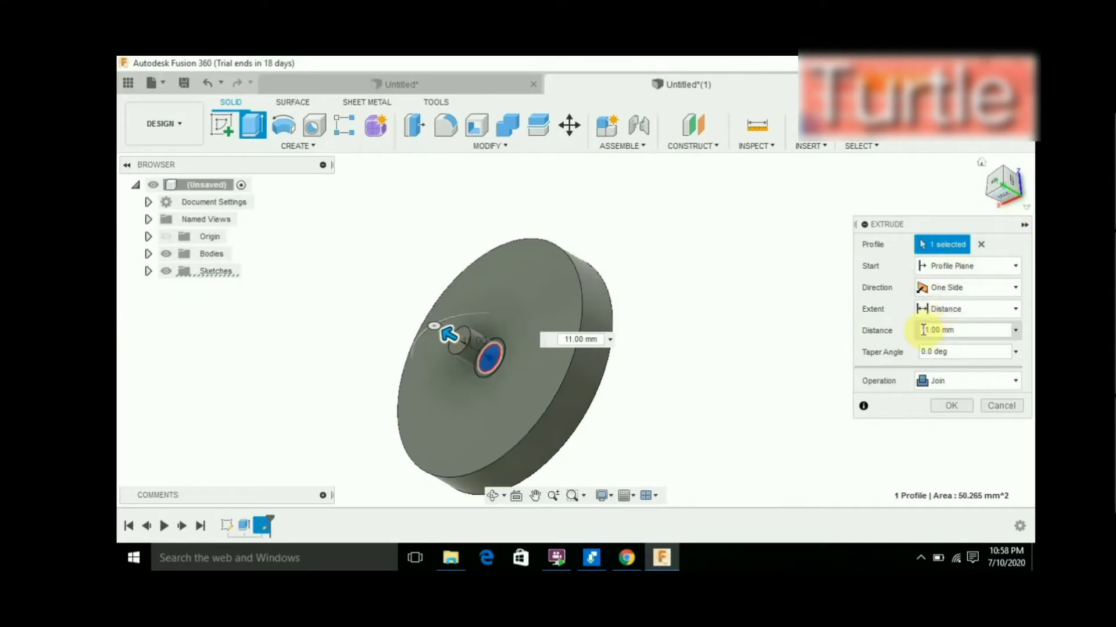
type("-")
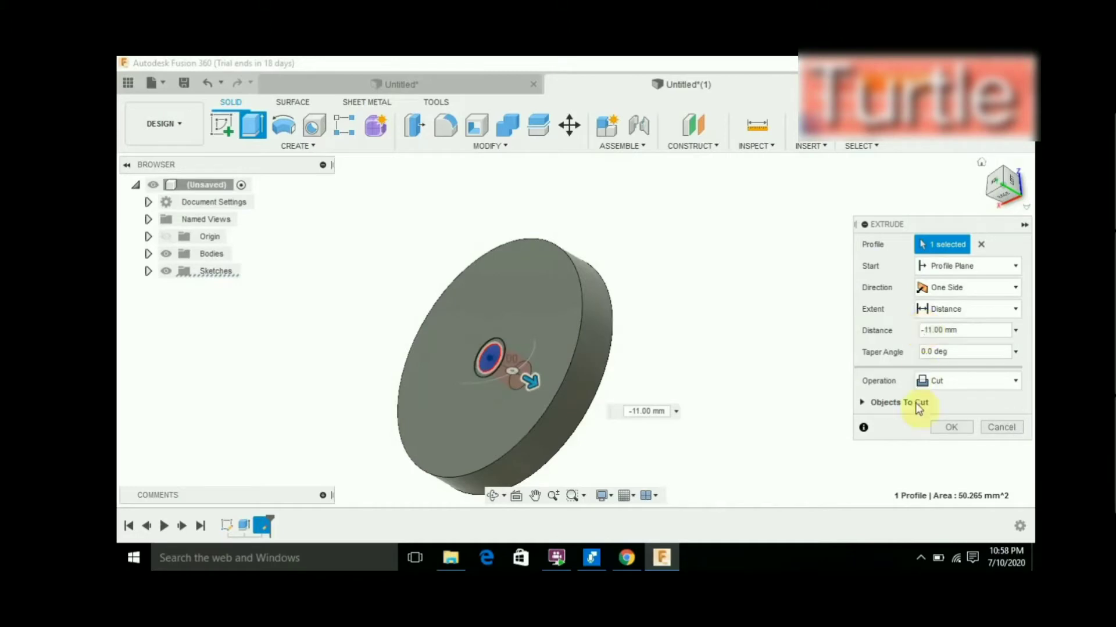
left_click(947, 314)
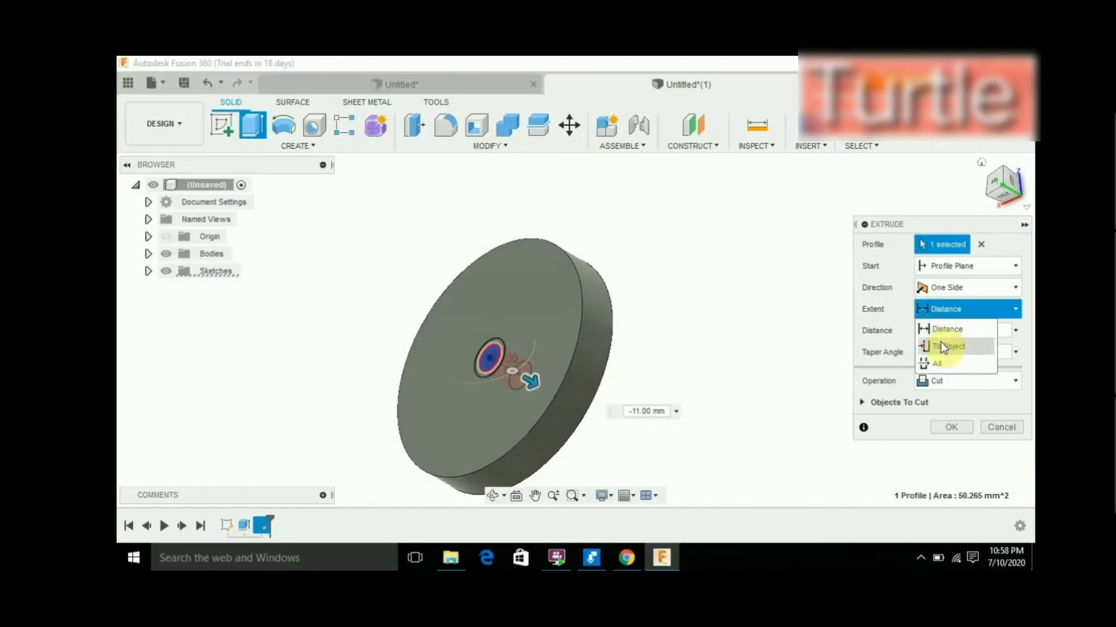
left_click(795, 346)
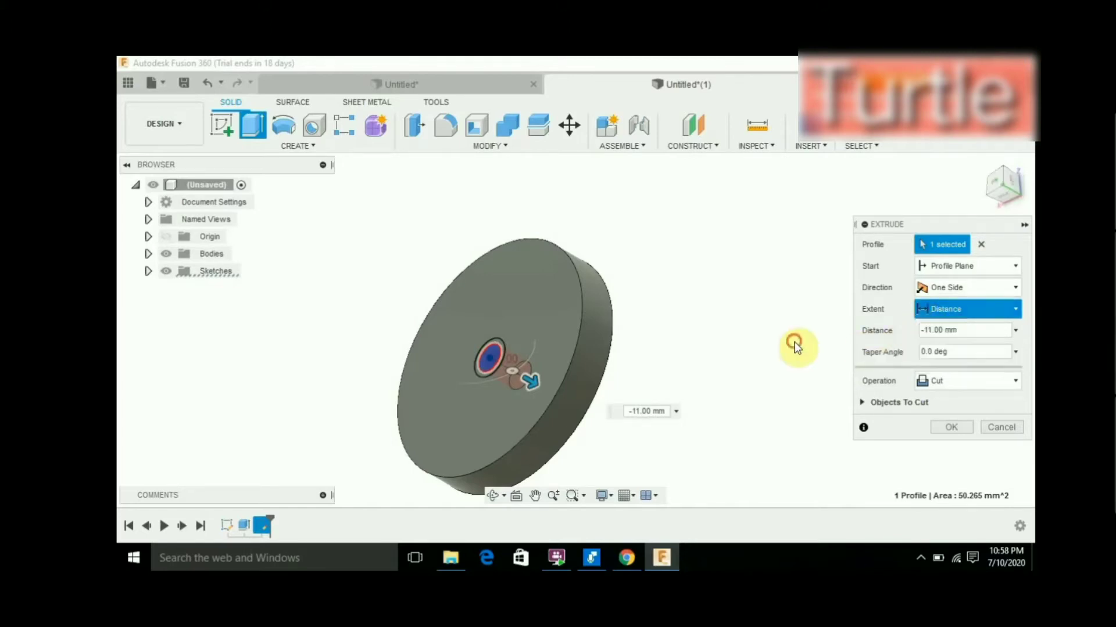
double_click(931, 329)
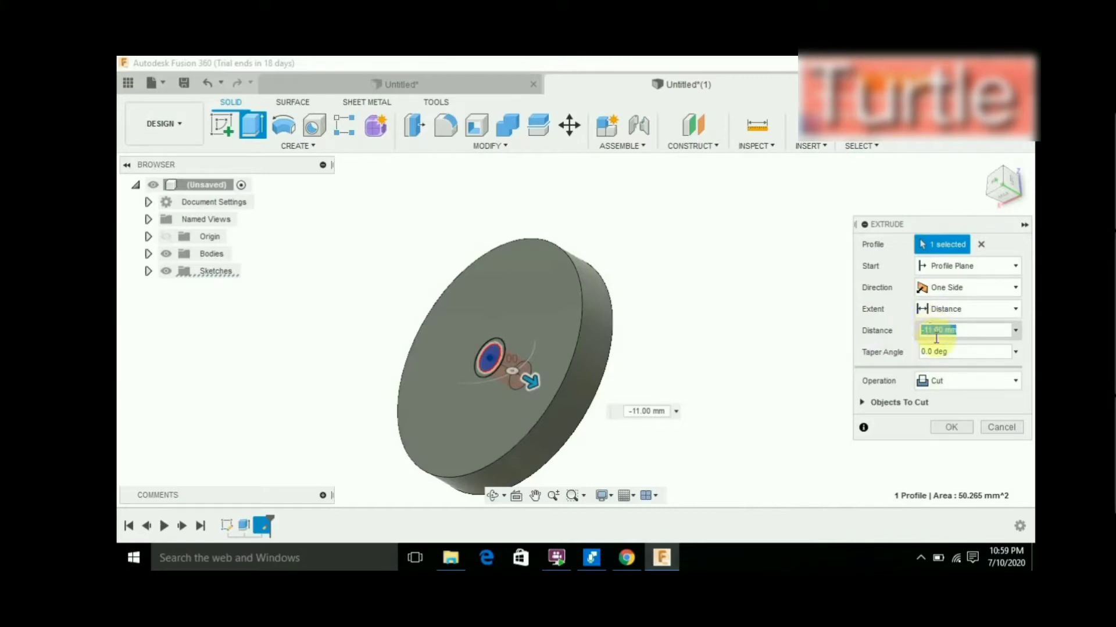
left_click(929, 379)
left_click(959, 351)
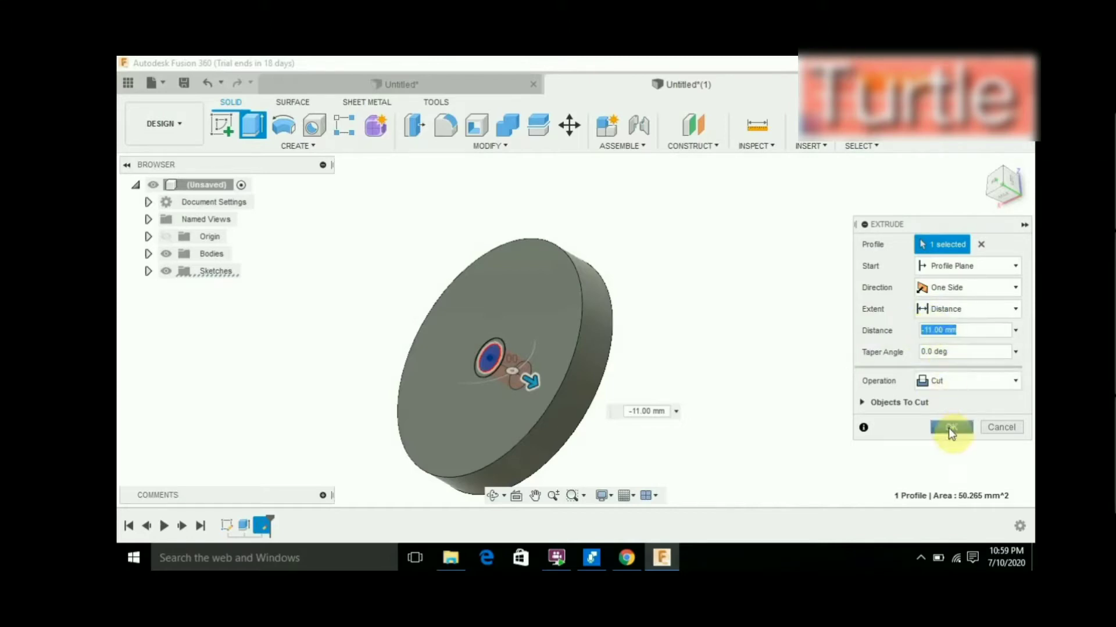
left_click(948, 428)
mouse_move(1005, 183)
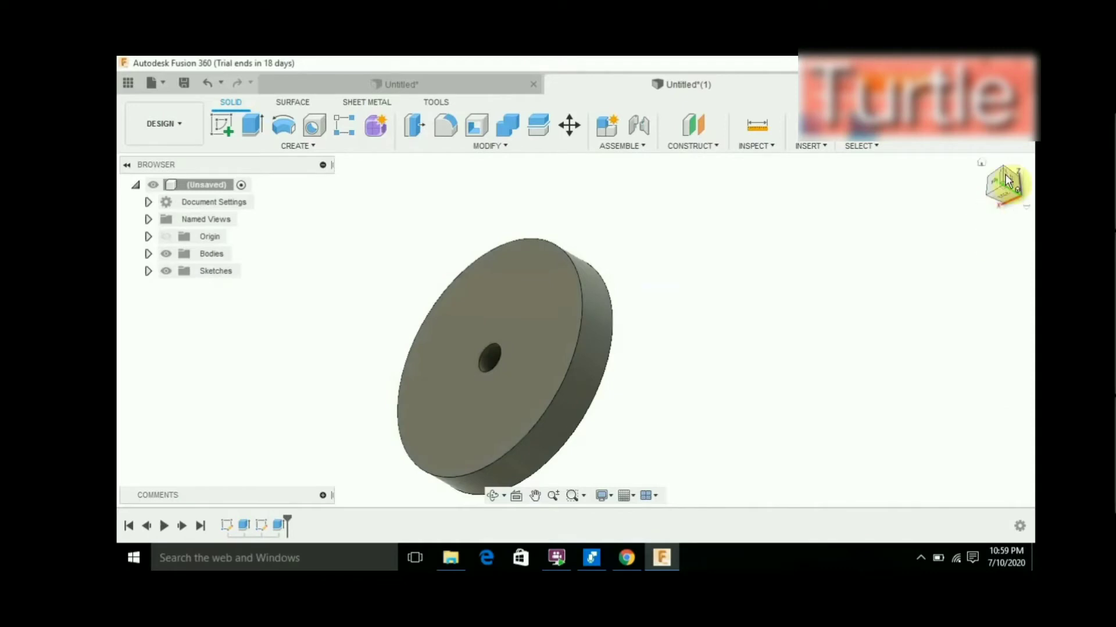
Start a new sketch on the disc face with the Center Diameter Circle tool
left_click(991, 177)
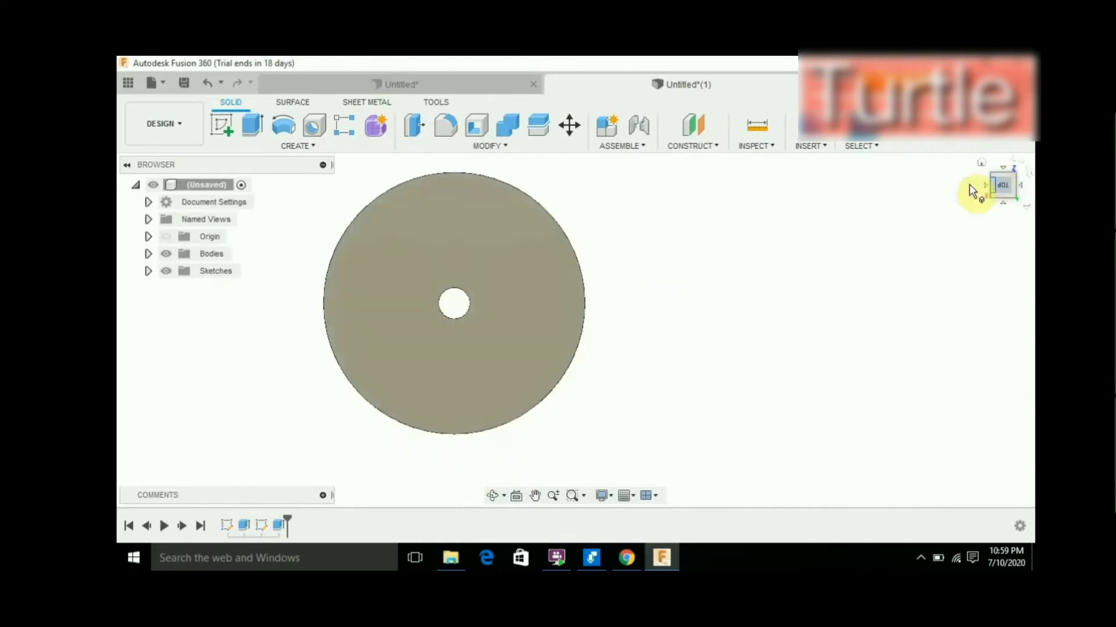
left_click(225, 126)
left_click(433, 282)
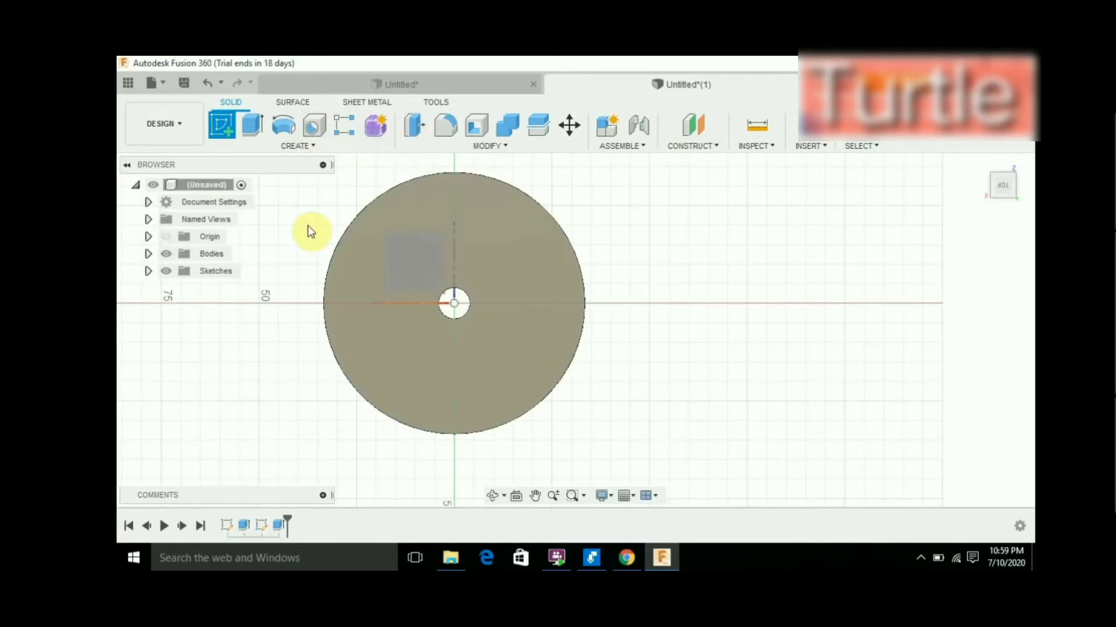
key("s")
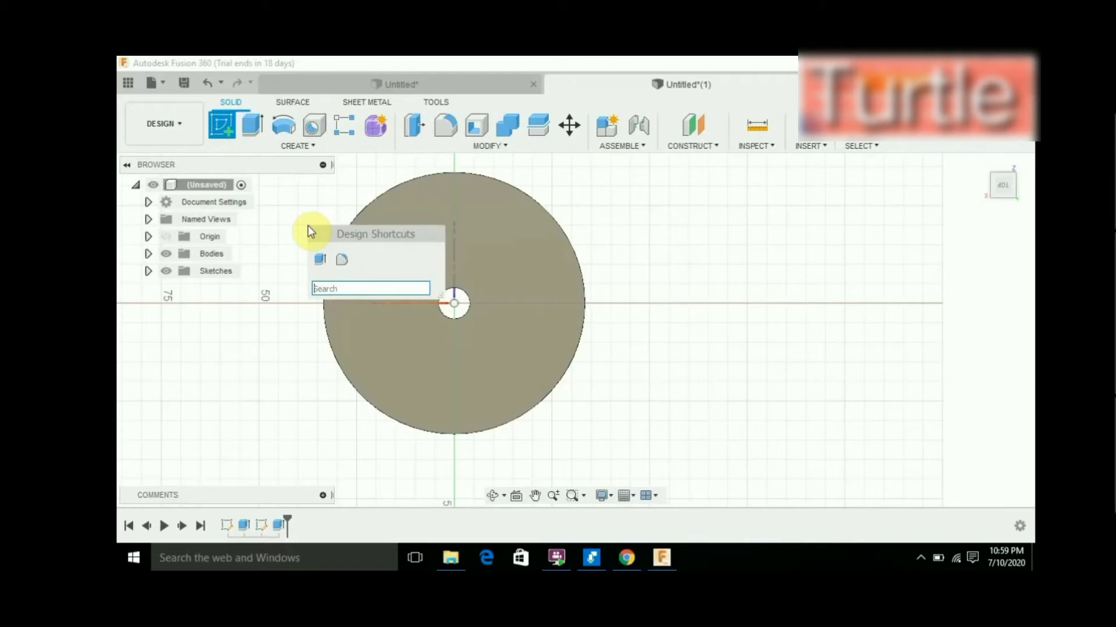
type("circ")
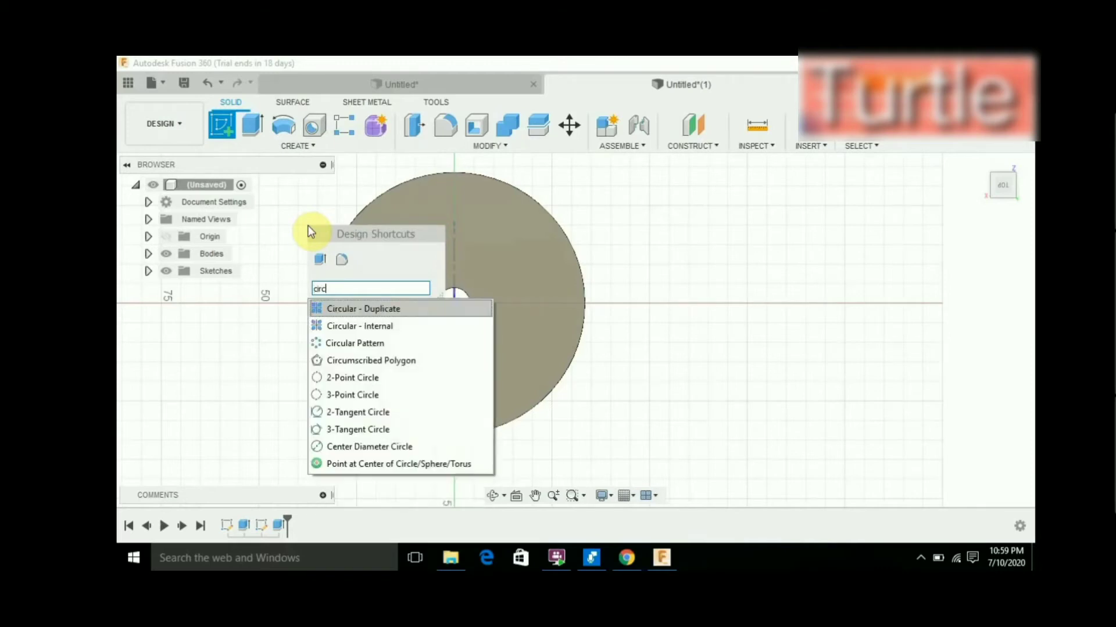
type("l")
left_click(370, 381)
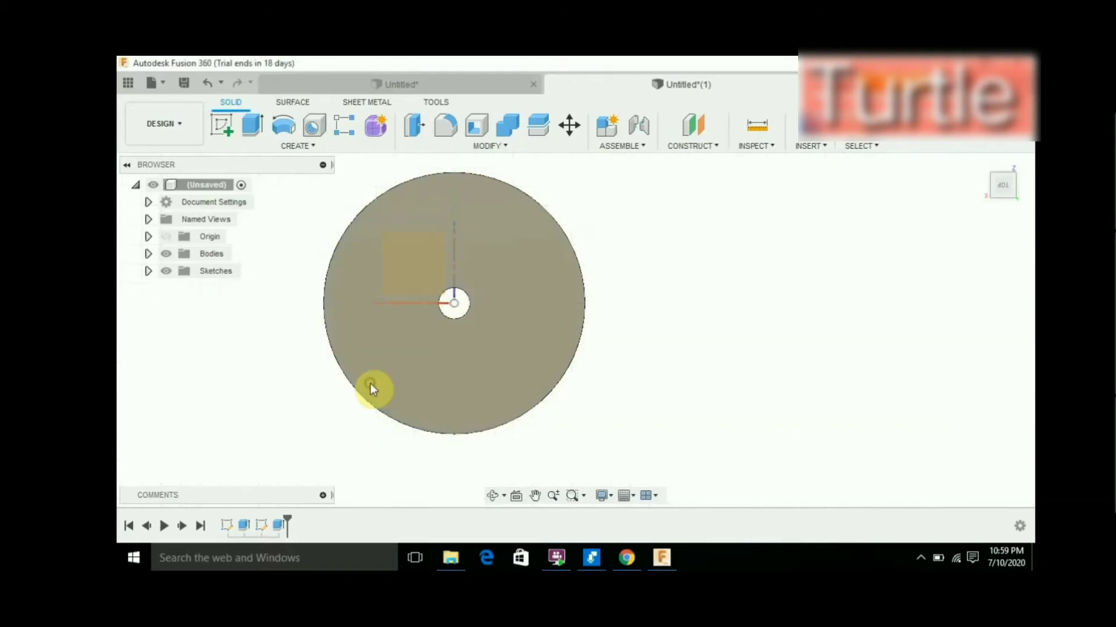
left_click(384, 368)
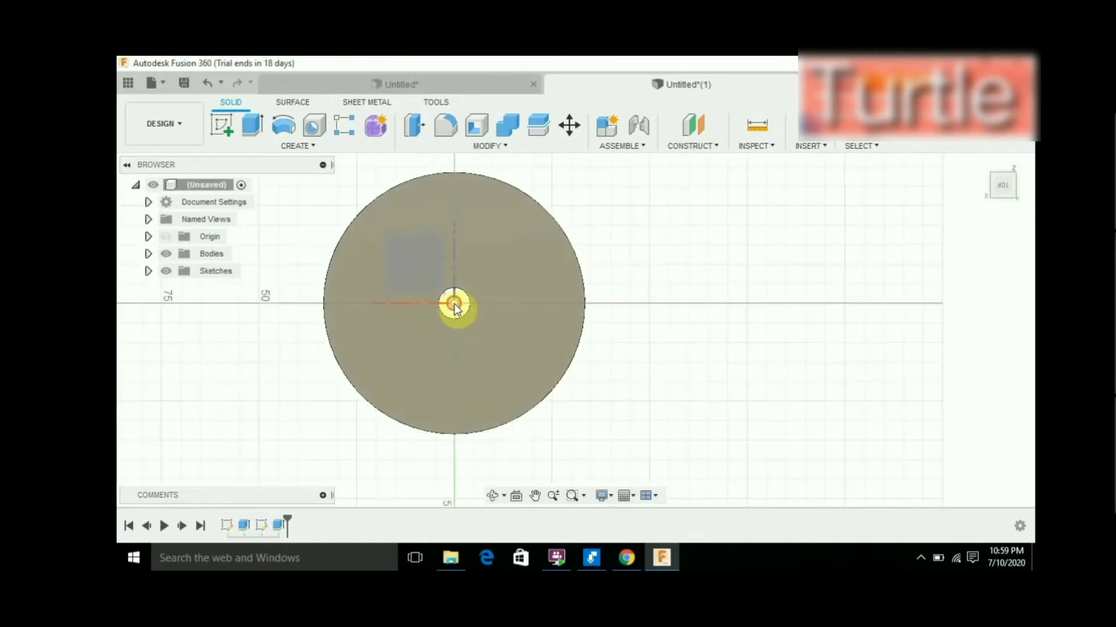
left_click(459, 310)
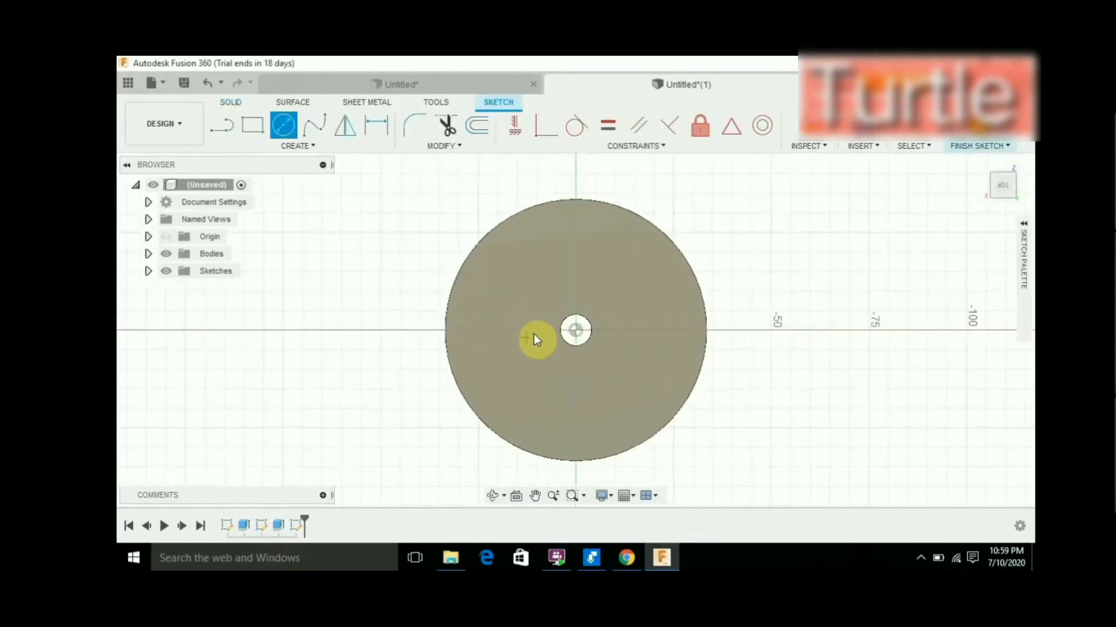
Draw an 11 mm diameter circle centred on the bore
left_click(577, 330)
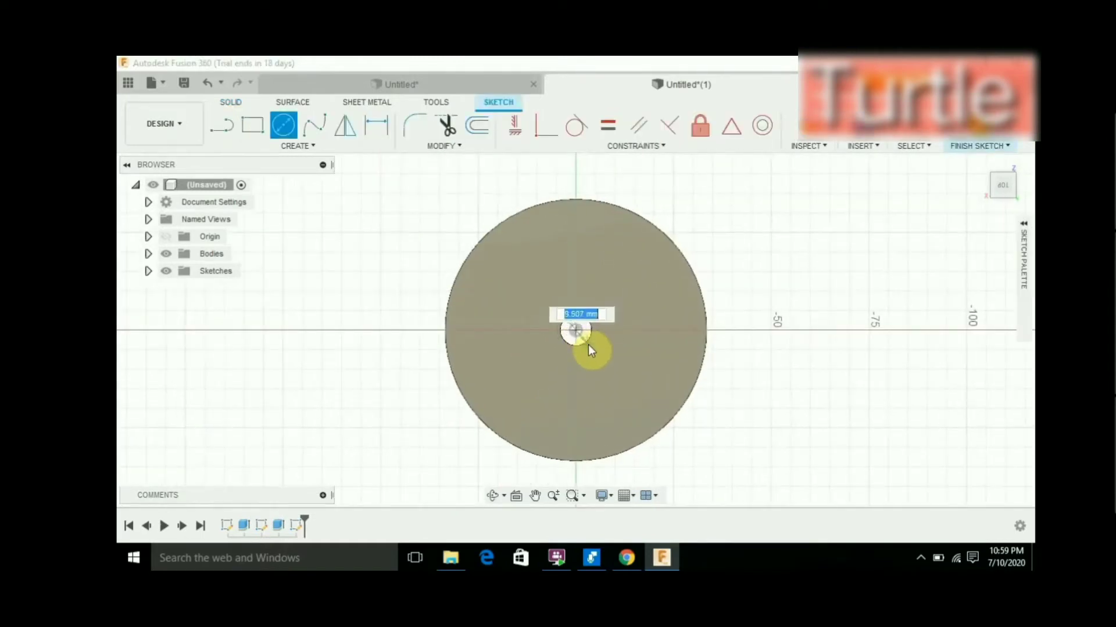
type("11")
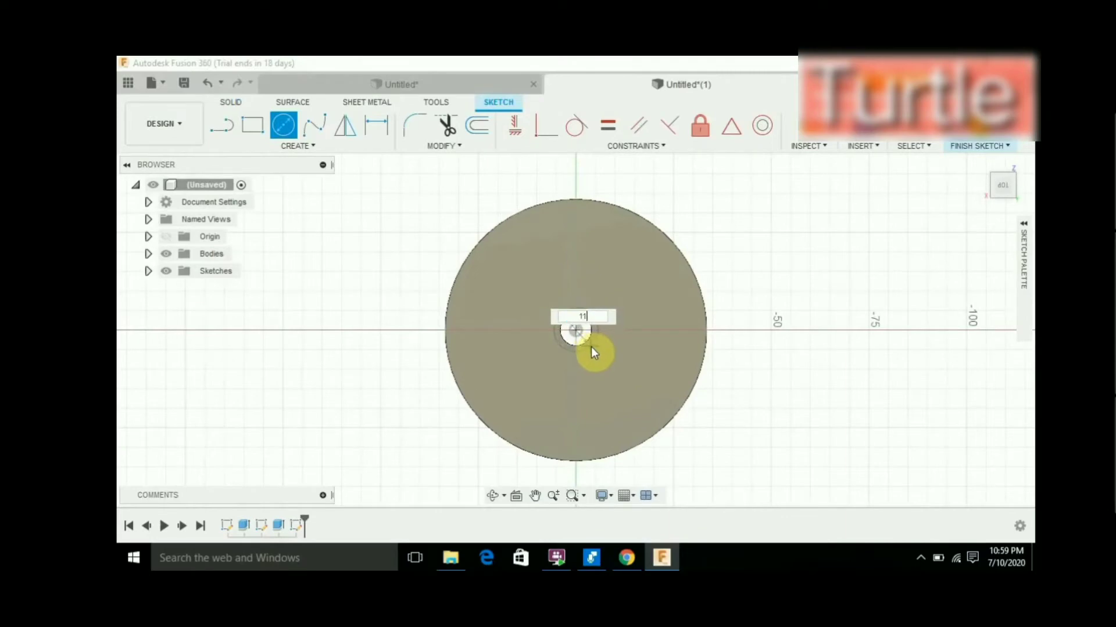
key("Return")
key("Escape")
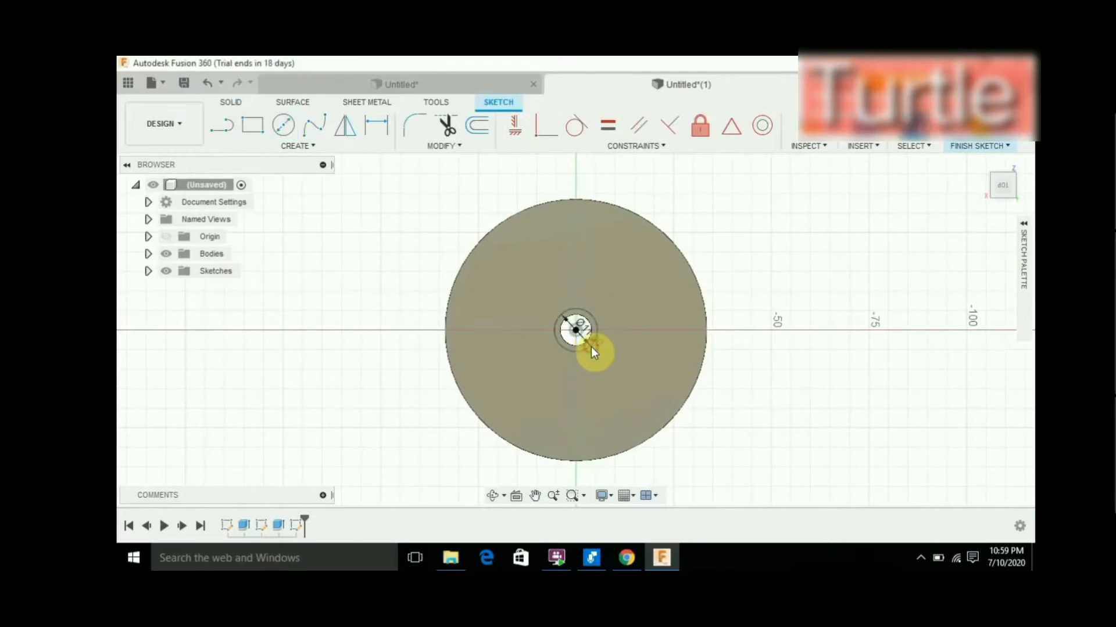
left_click(987, 186)
left_click(987, 186)
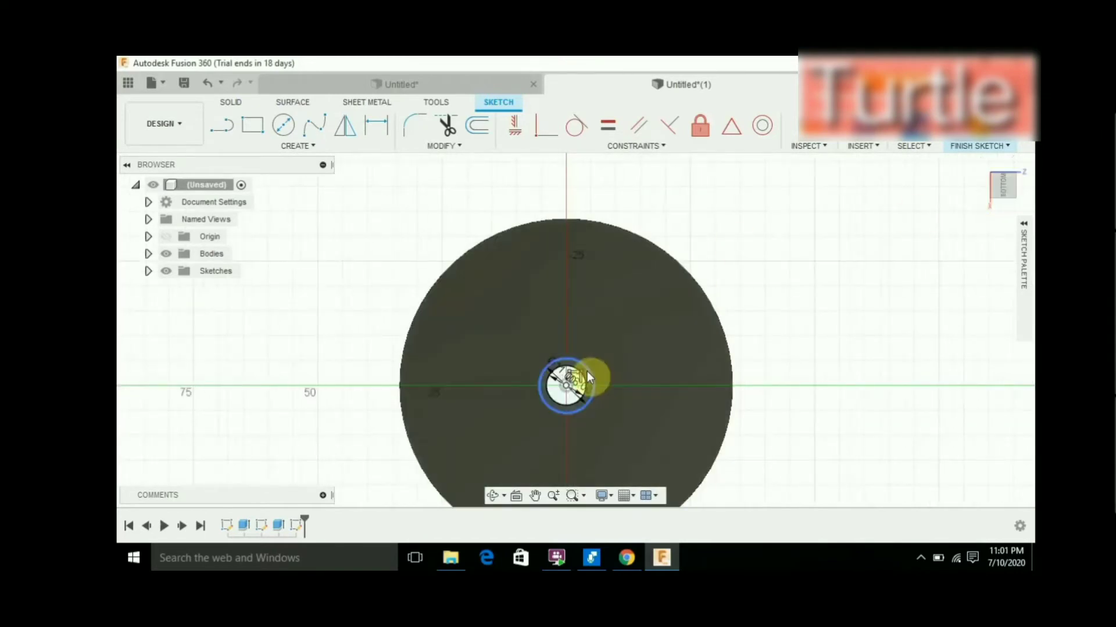
Cut the ring profile around the bore 4 mm deep to form an 11 mm counterbore
key("e")
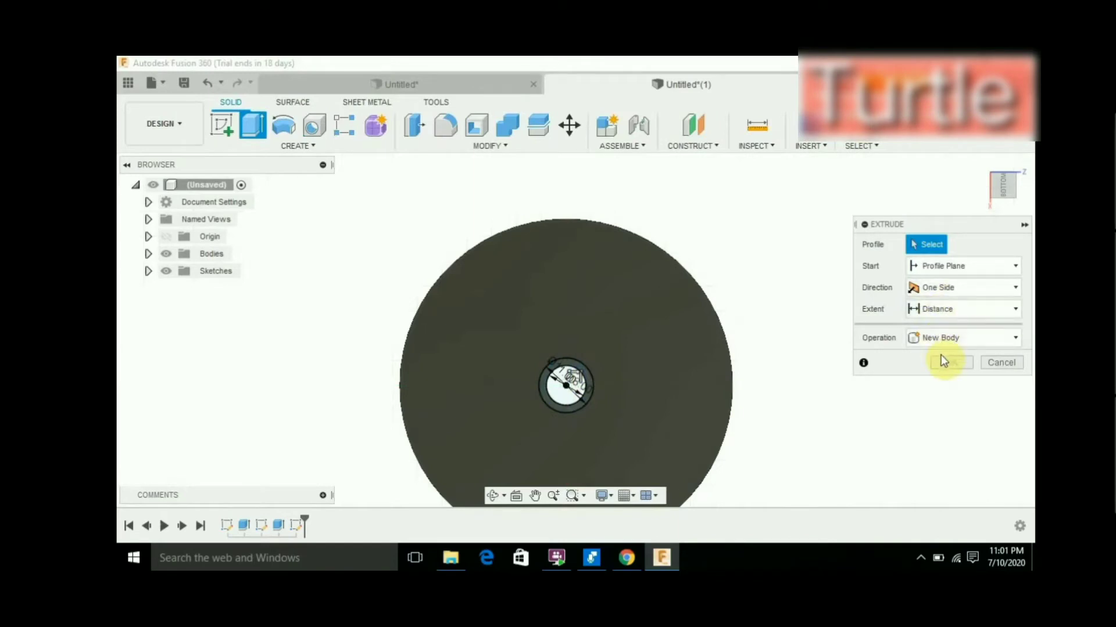
left_click(564, 363)
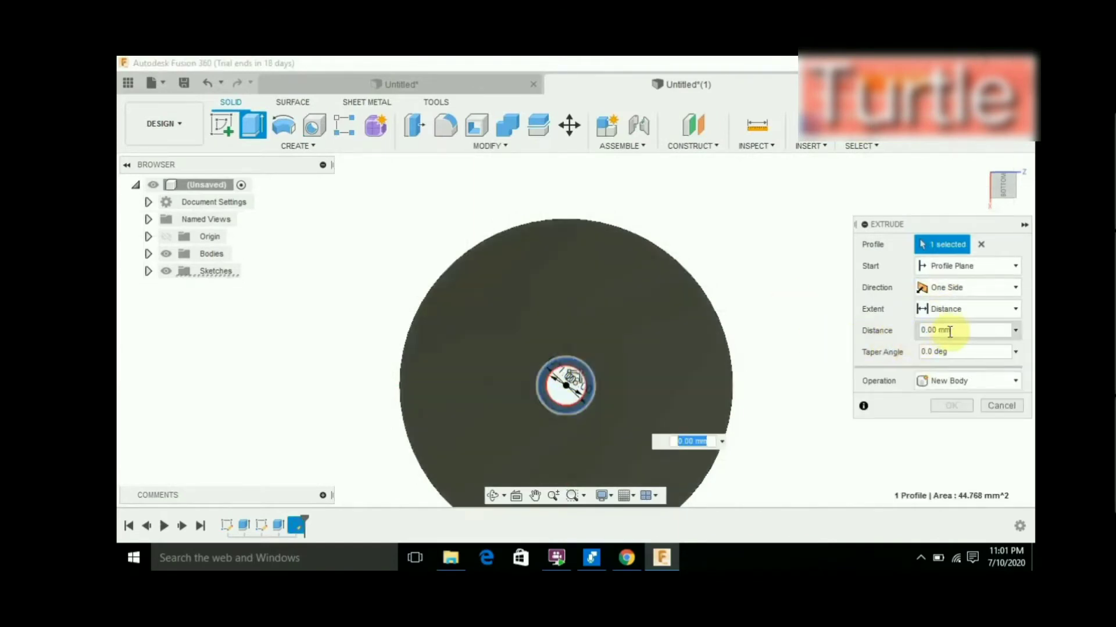
left_click(924, 329)
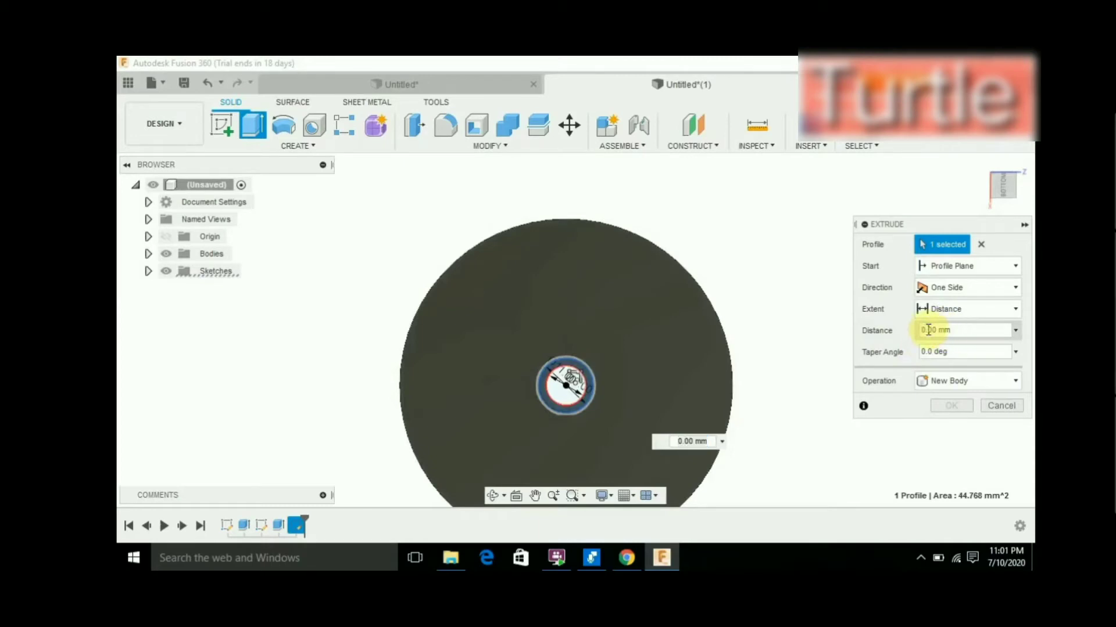
type("2")
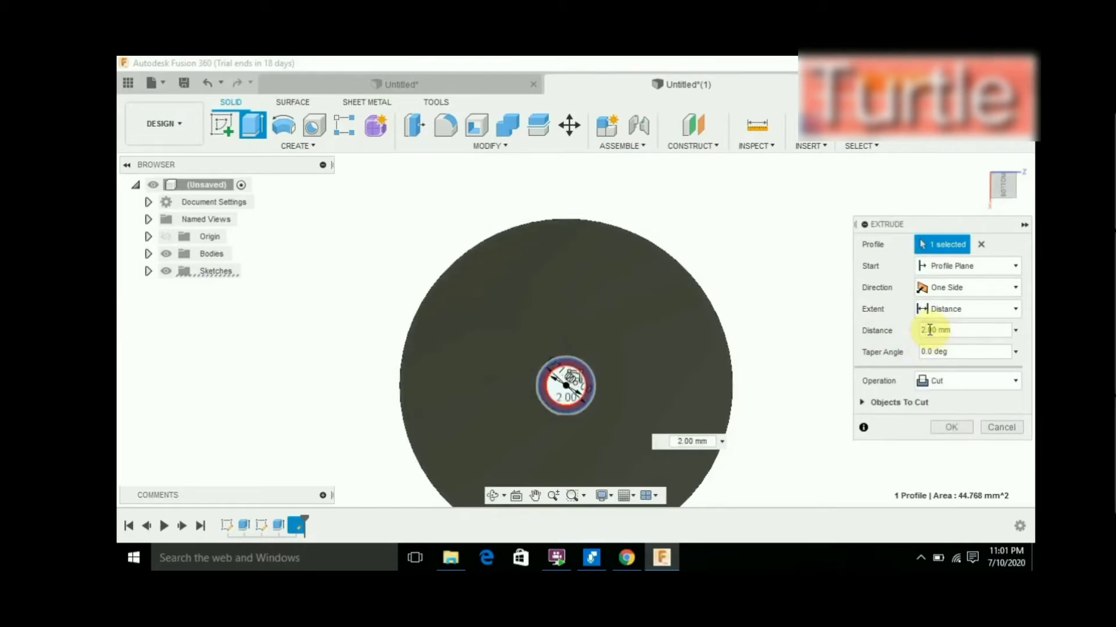
mouse_move(1002, 185)
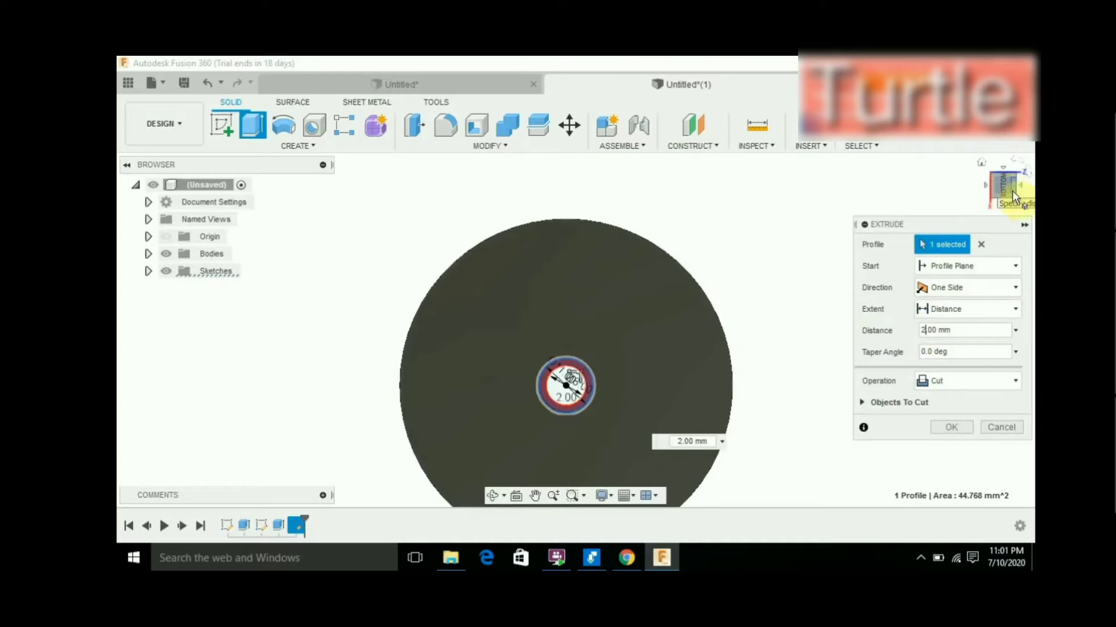
left_click(1016, 194)
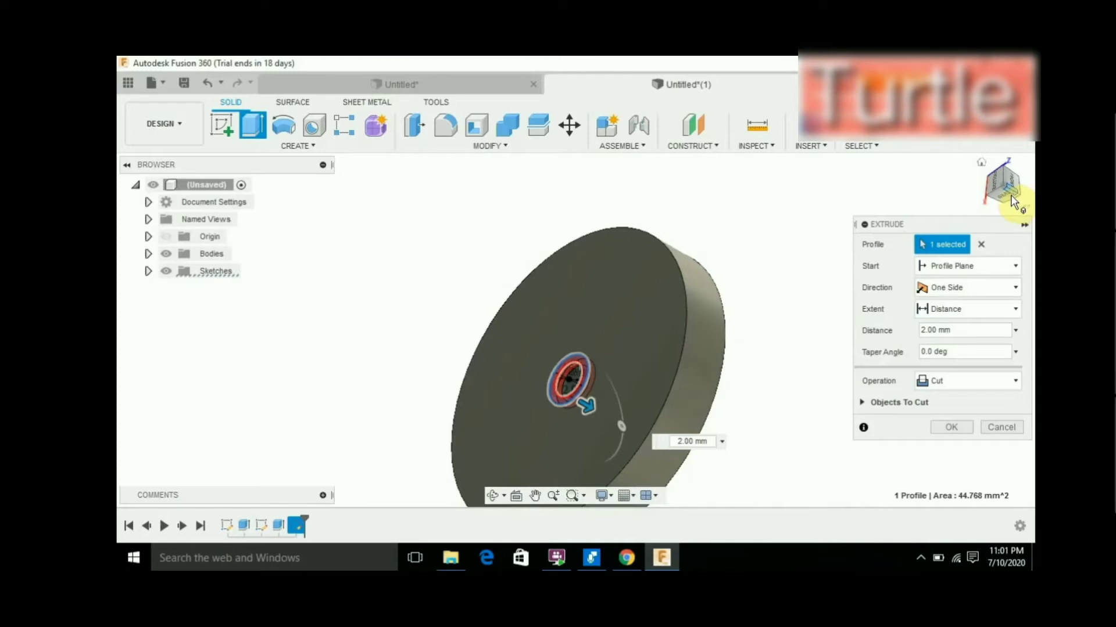
left_click(926, 331)
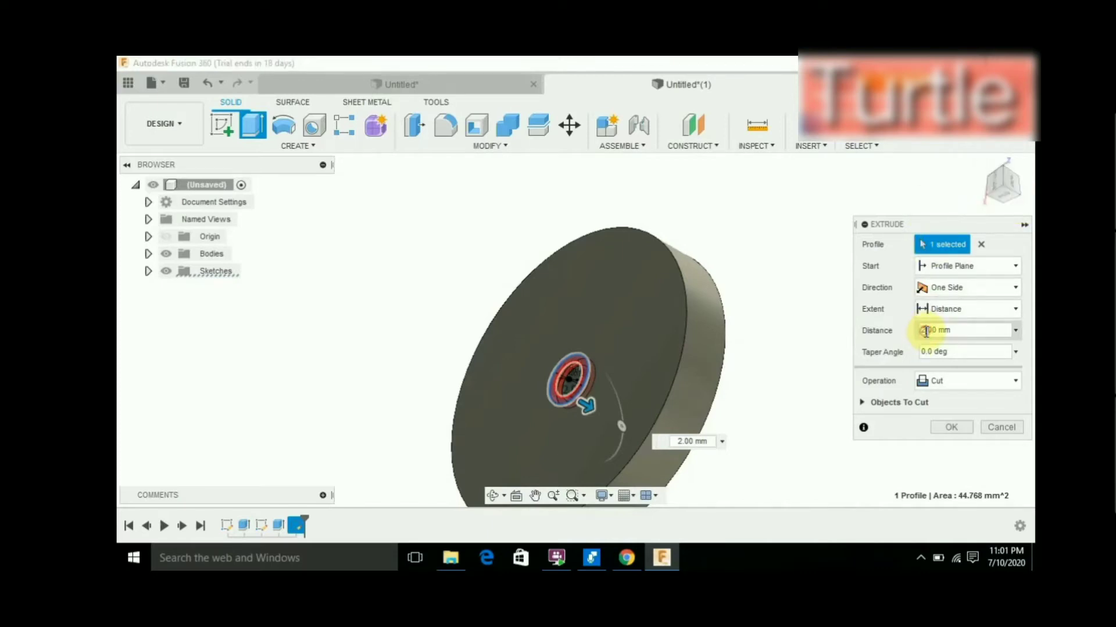
key("BackSpace")
type("4")
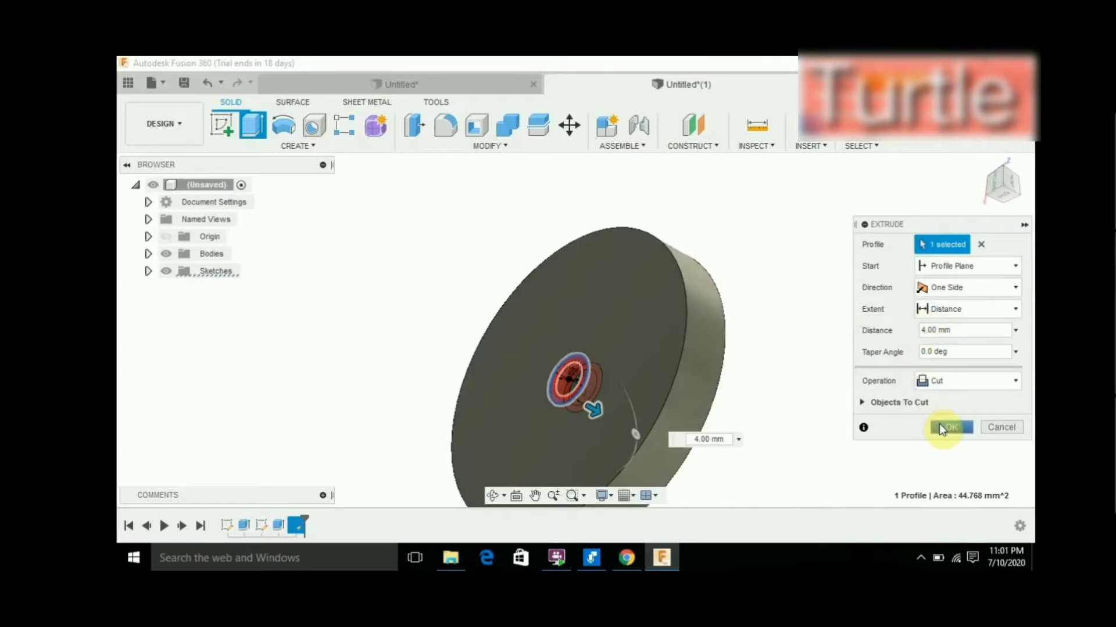
left_click(939, 423)
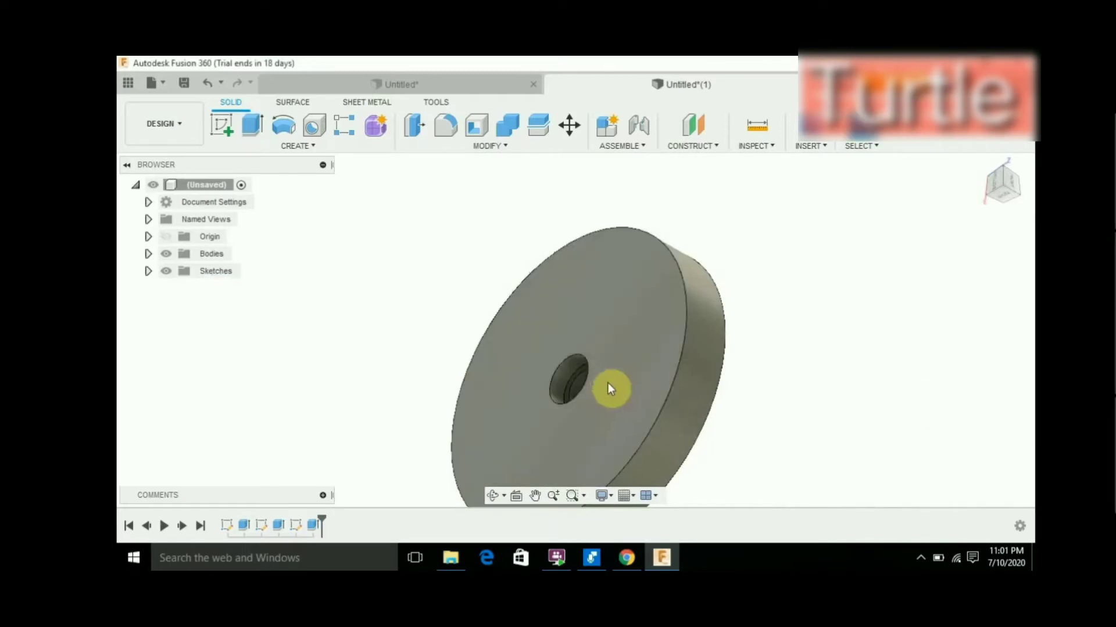
Start a new sketch on the disc face, viewed face-on
left_click(998, 179)
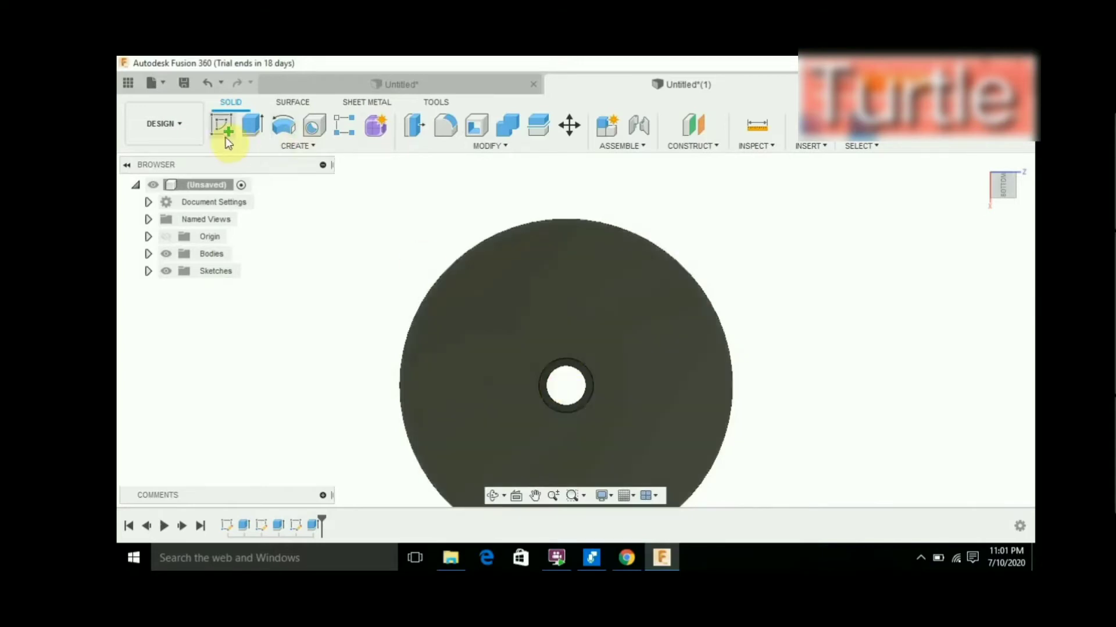
left_click(221, 134)
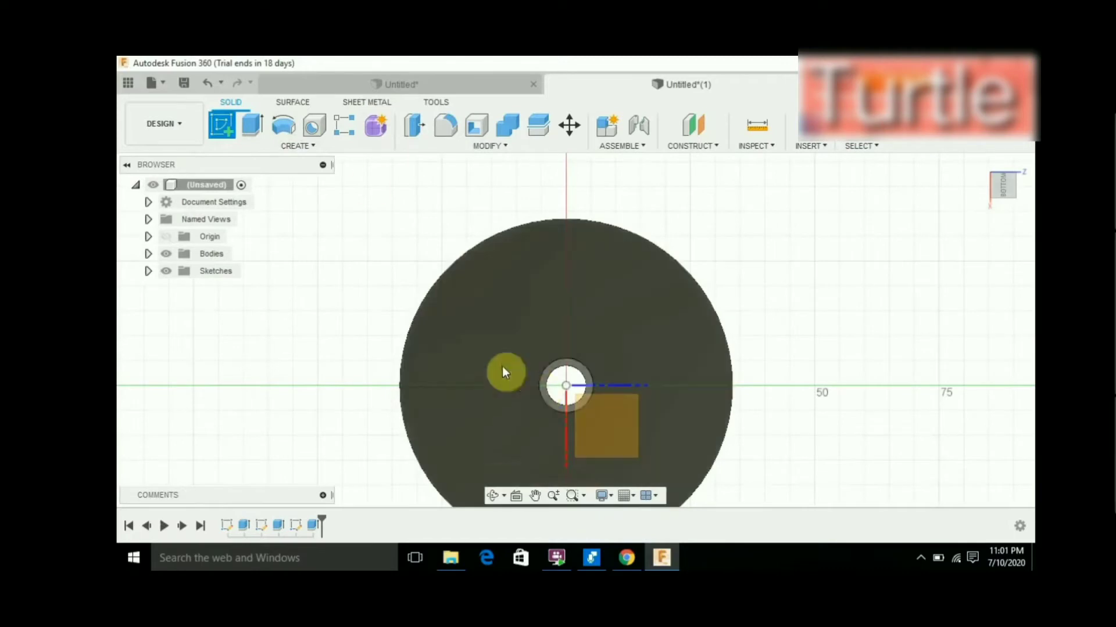
left_click(437, 106)
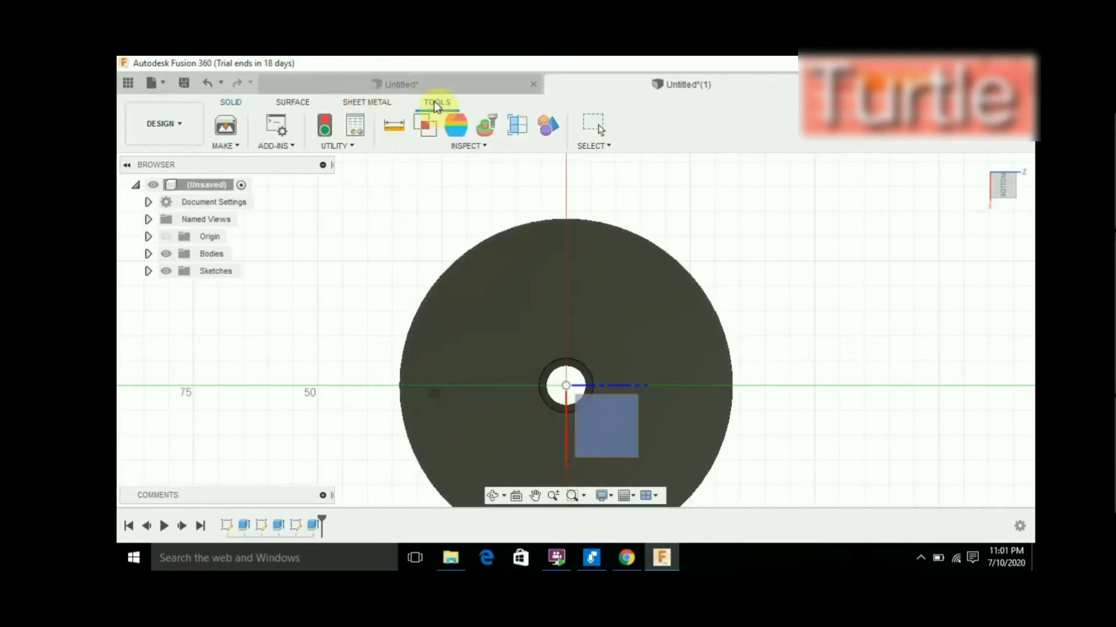
left_click(231, 106)
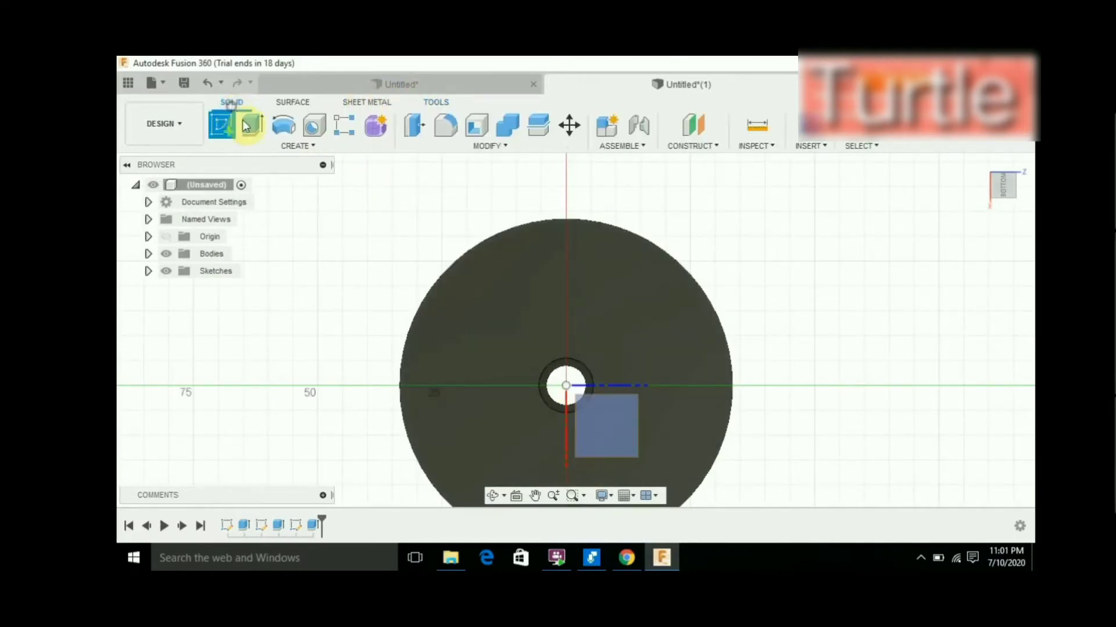
left_click(561, 377)
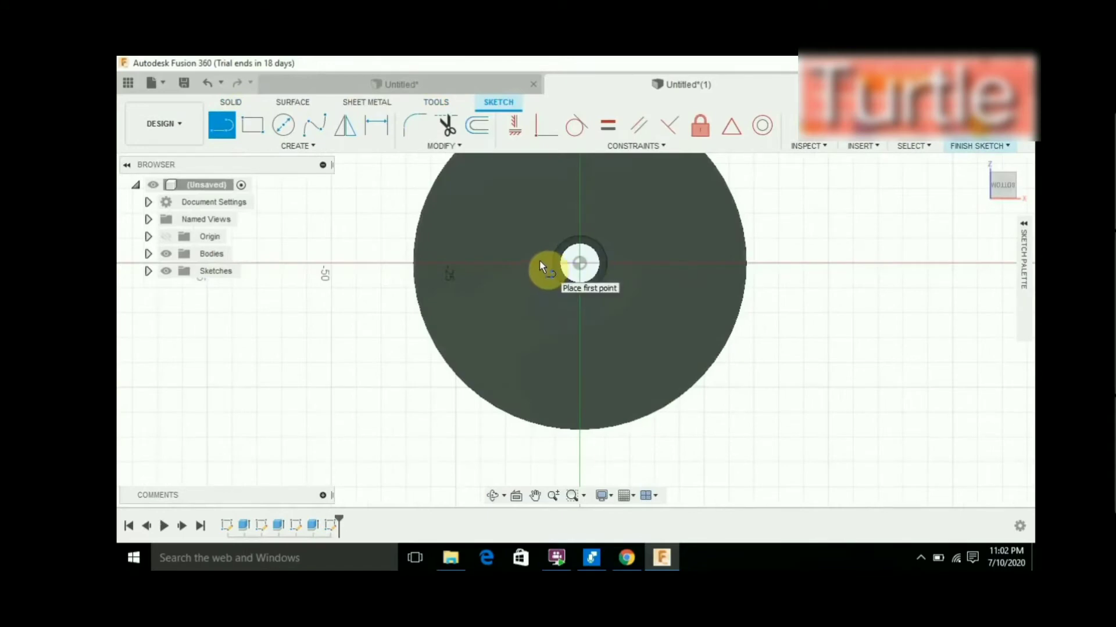
Draw a 15 mm line beside the bore and nudge its left endpoint
left_click(540, 260)
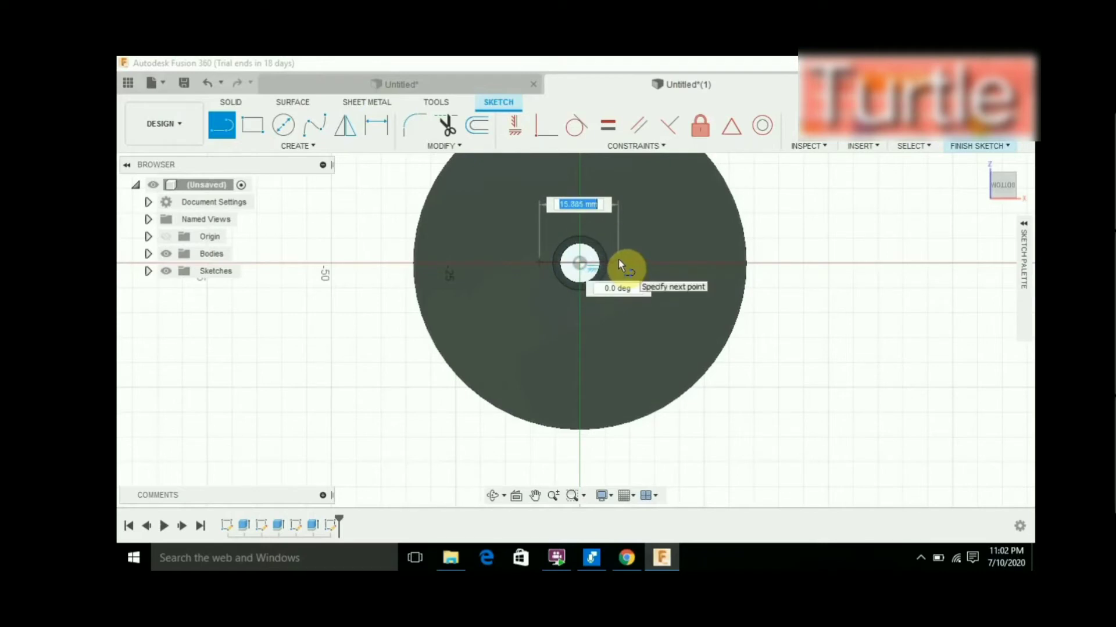
type("15")
key("Tab")
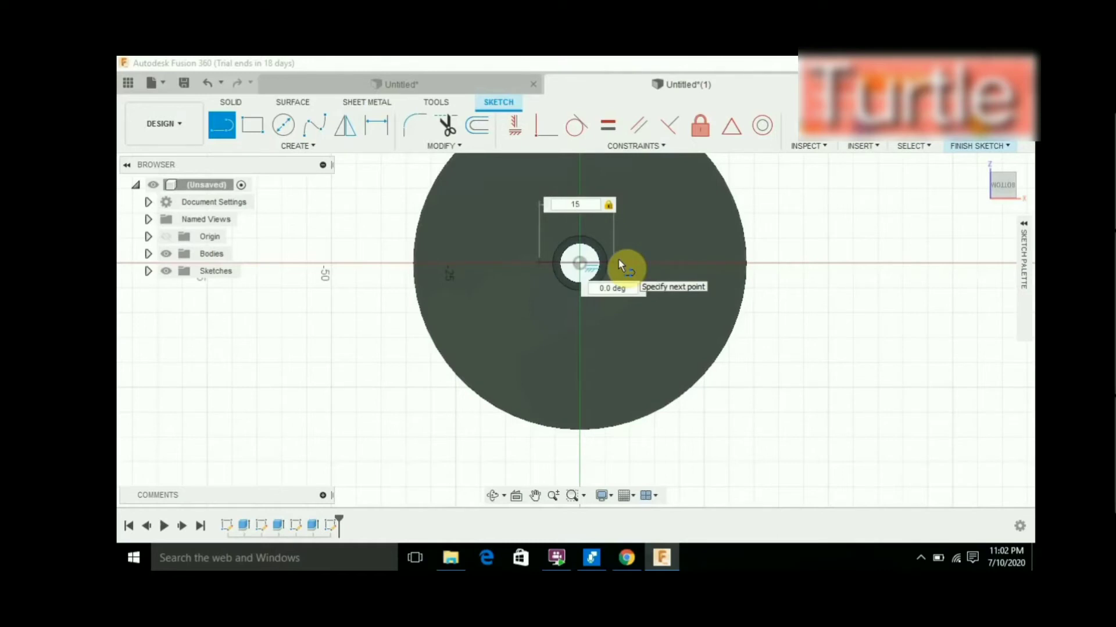
key("Return")
key("Escape")
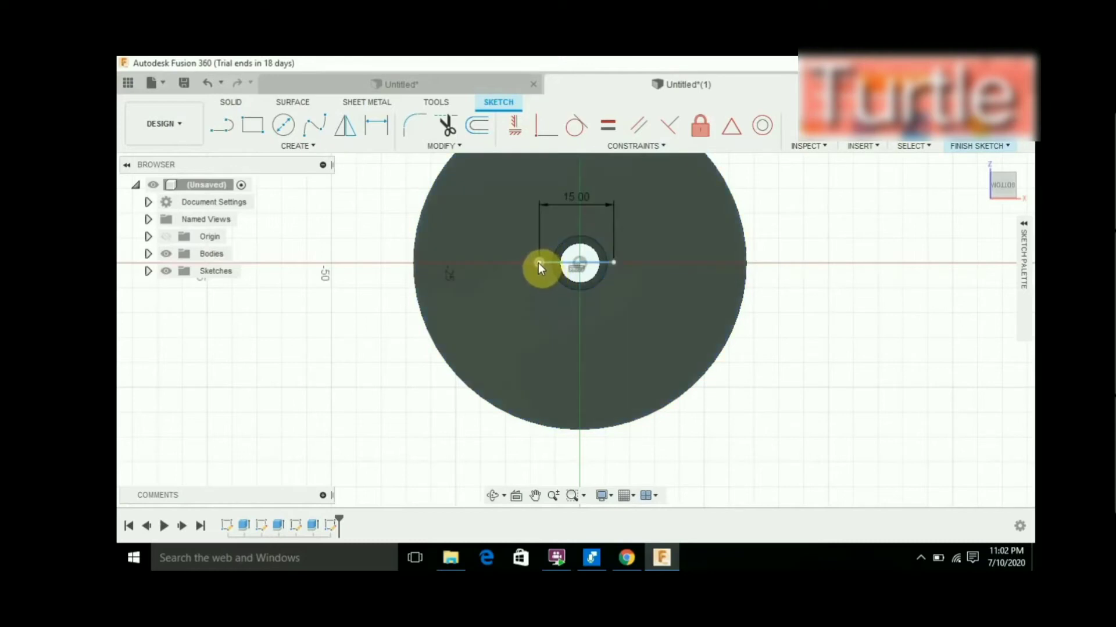
left_click_drag(538, 262, 544, 261)
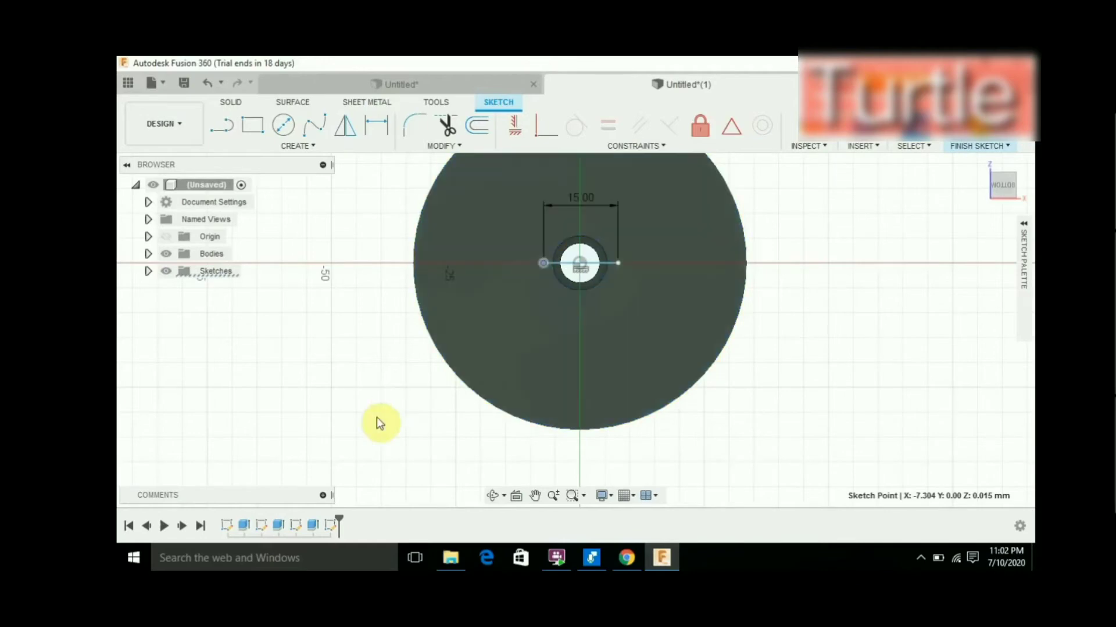
middle_click_drag(598, 244, 676, 477)
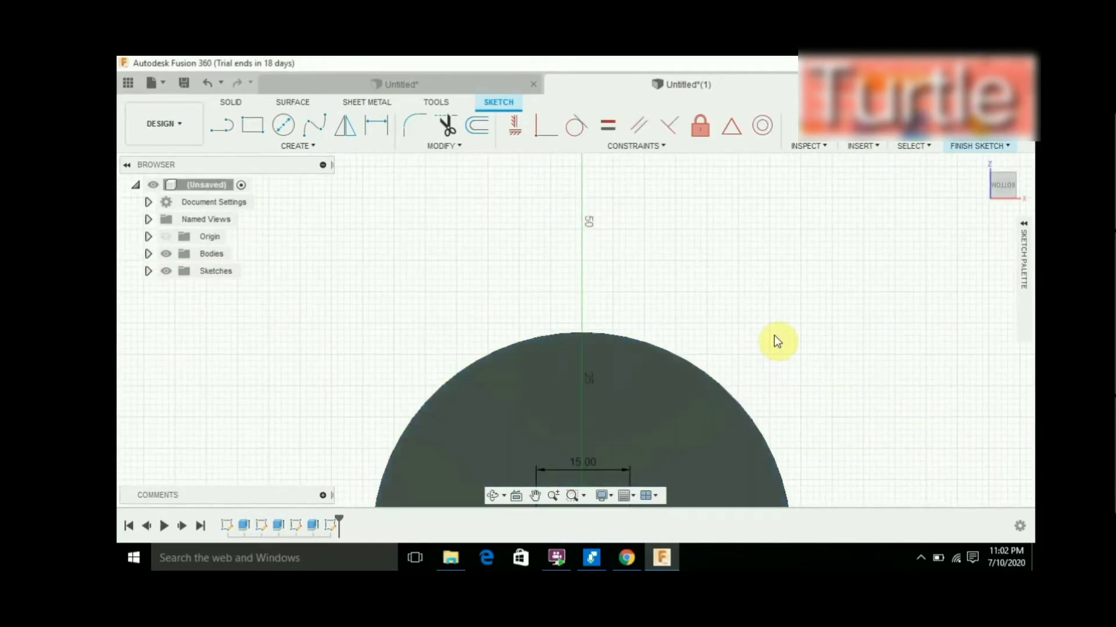
Zoom in and pan the view to bring the disc's top edge close
scroll(774, 335, "up", 2)
scroll(774, 334, "up", 1)
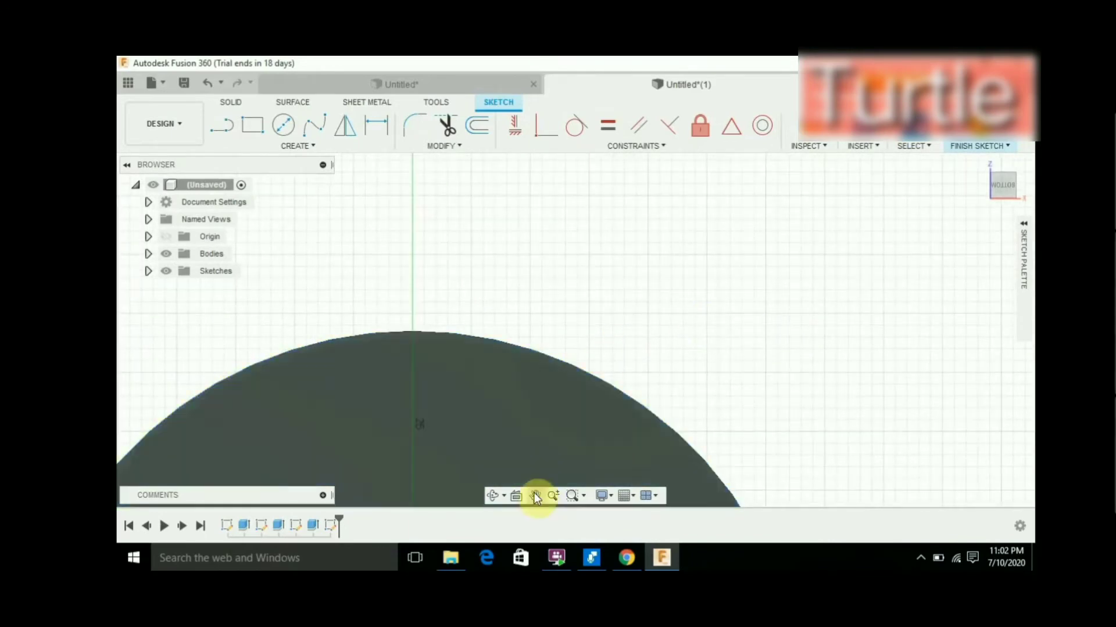
left_click(444, 432)
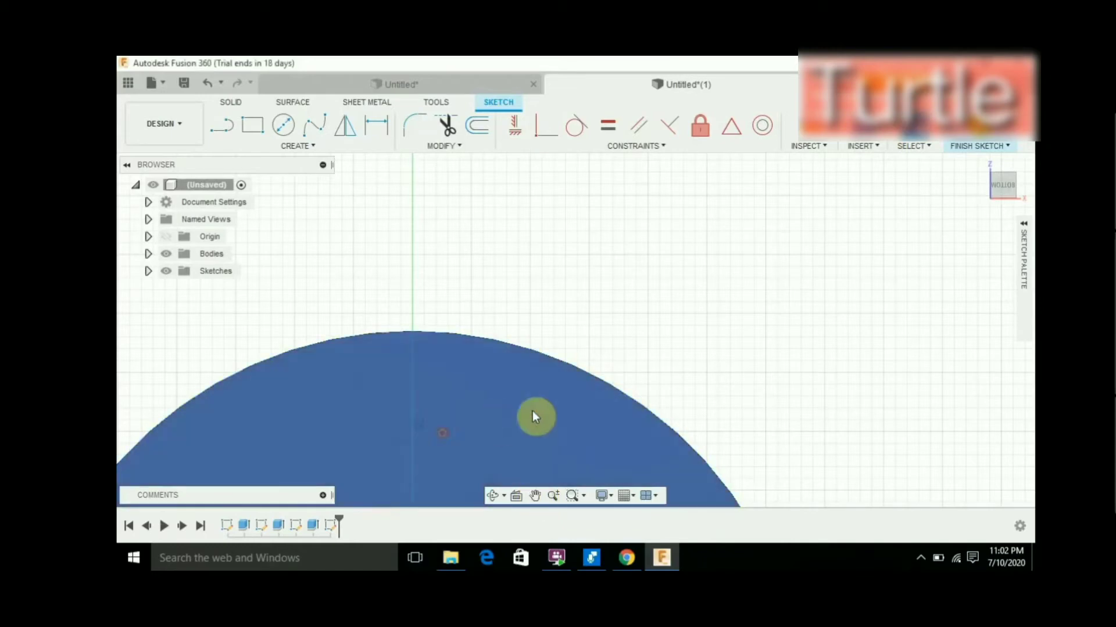
left_click(534, 496)
mouse_move(509, 428)
left_mouse_down()
mouse_move(556, 393)
mouse_move(667, 411)
mouse_move(687, 378)
mouse_move(686, 341)
left_mouse_up()
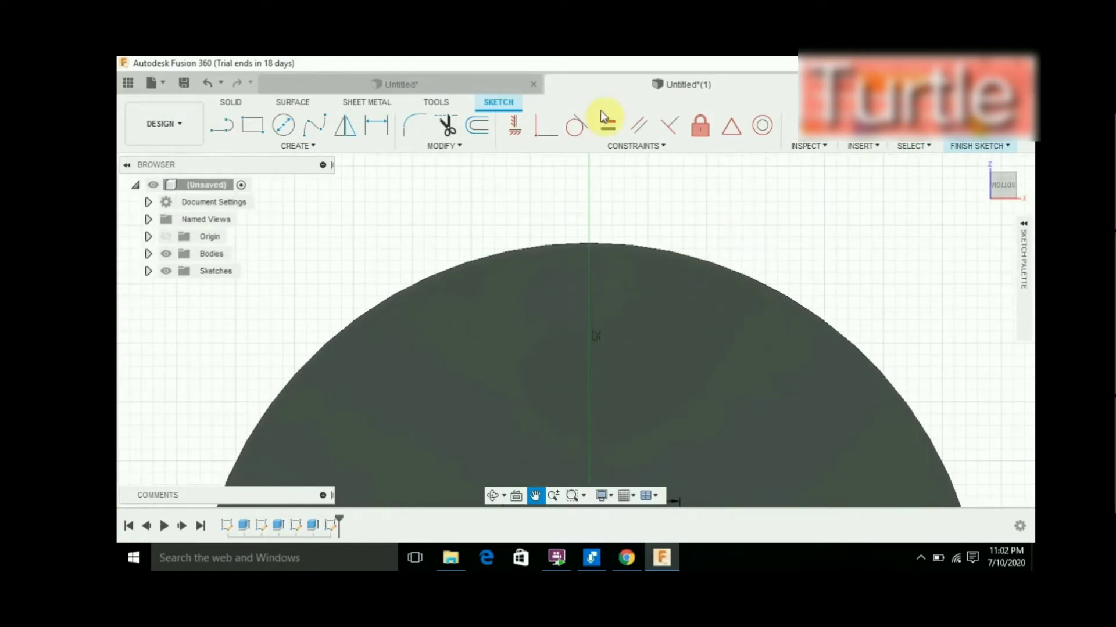
left_click(221, 124)
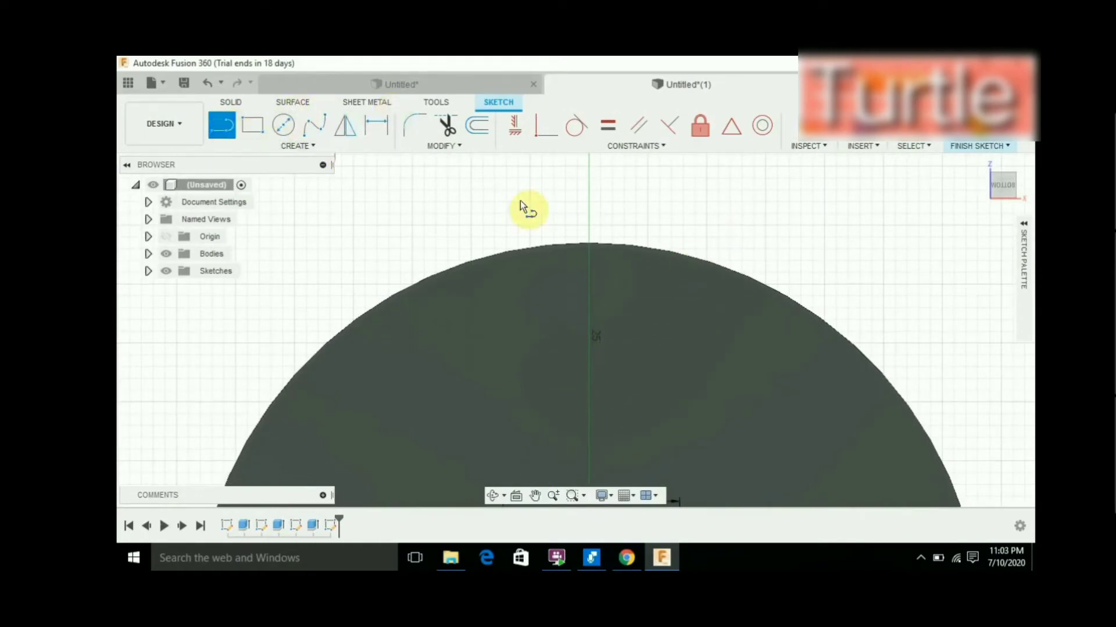
Draw a 6 mm vertical line down from the disc's top edge
left_click(588, 243)
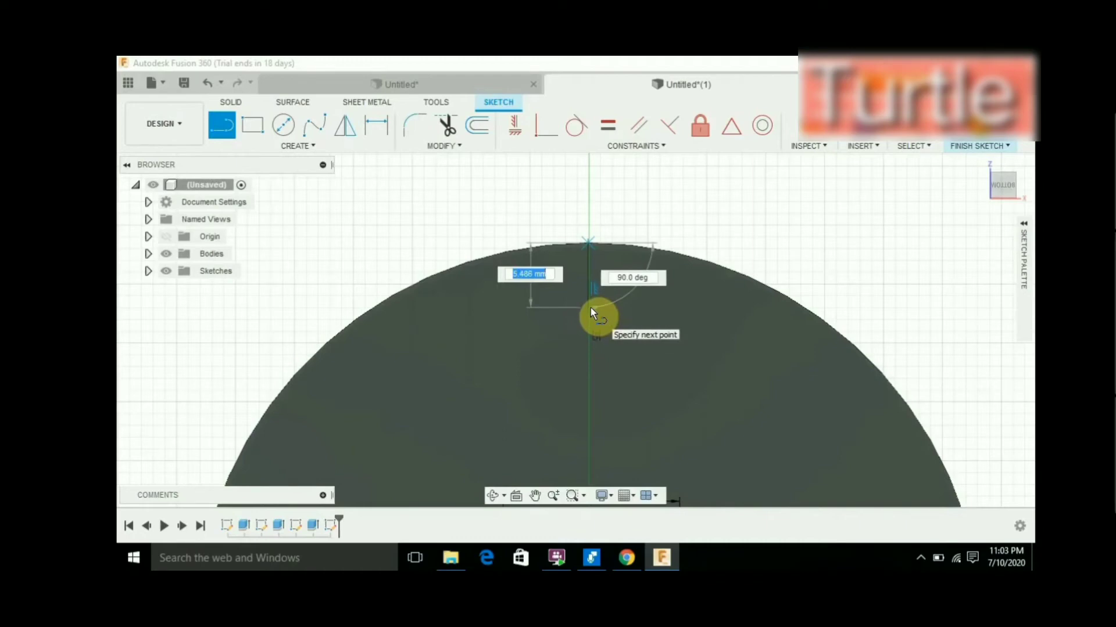
type("6")
key("Tab")
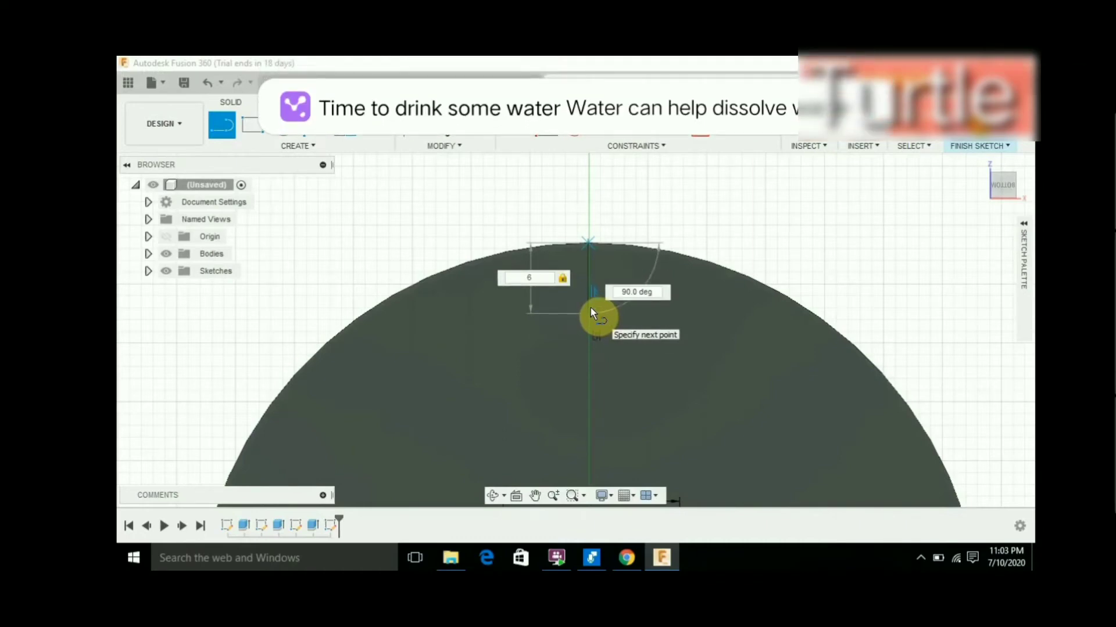
key("Return")
key("Escape")
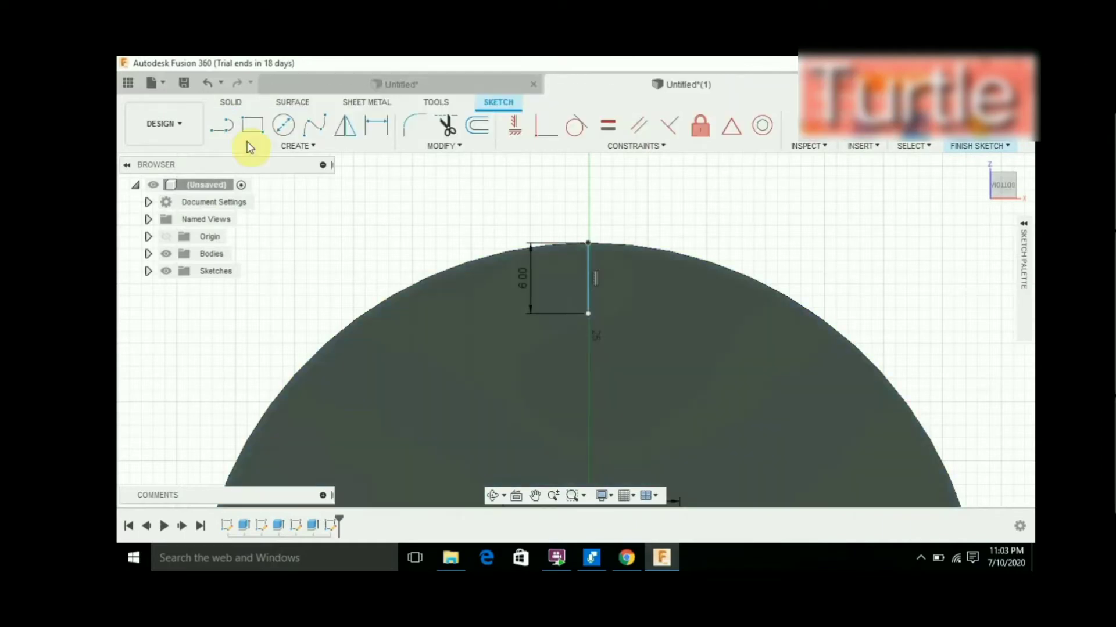
Add 1.5 mm horizontal lines on each side of the 6 mm line's bottom
left_click(228, 126)
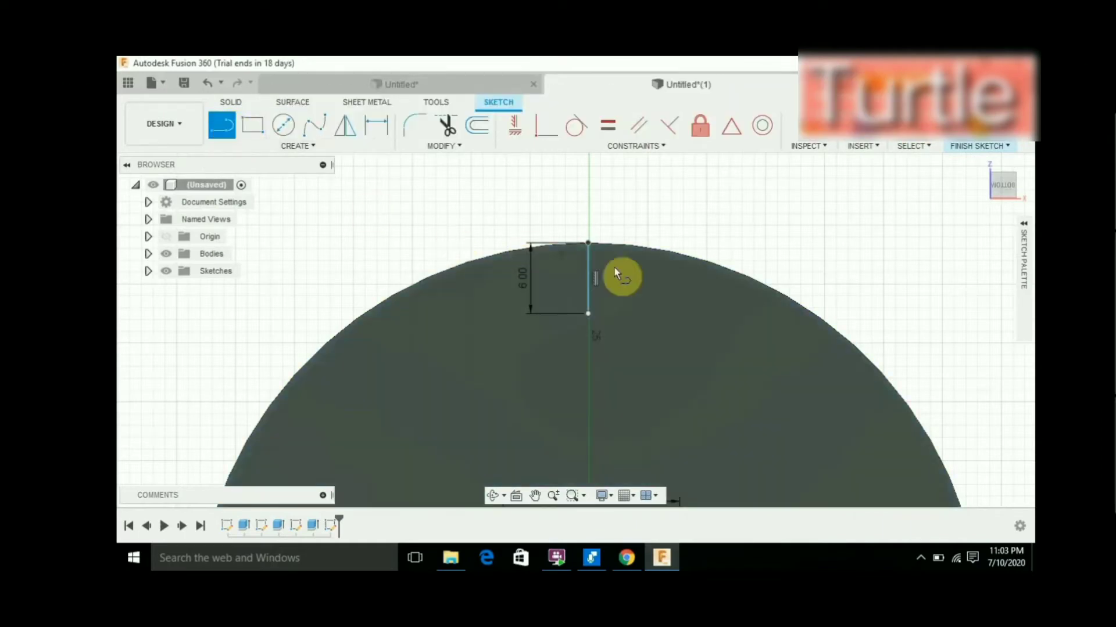
left_click(588, 313)
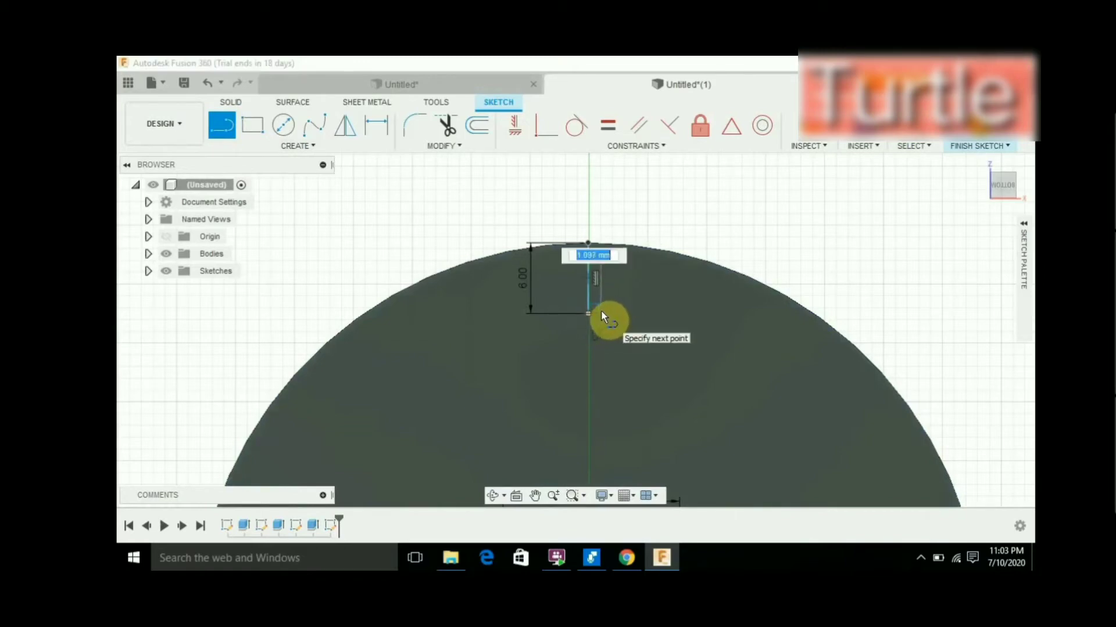
type("1")
key("Tab")
type(".5")
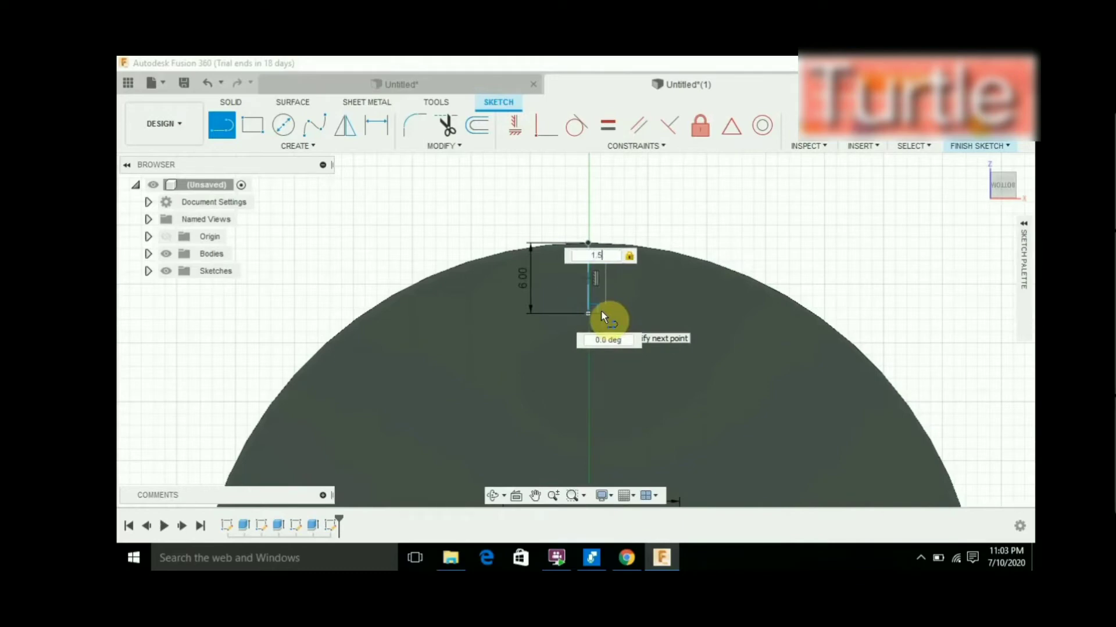
key("Return")
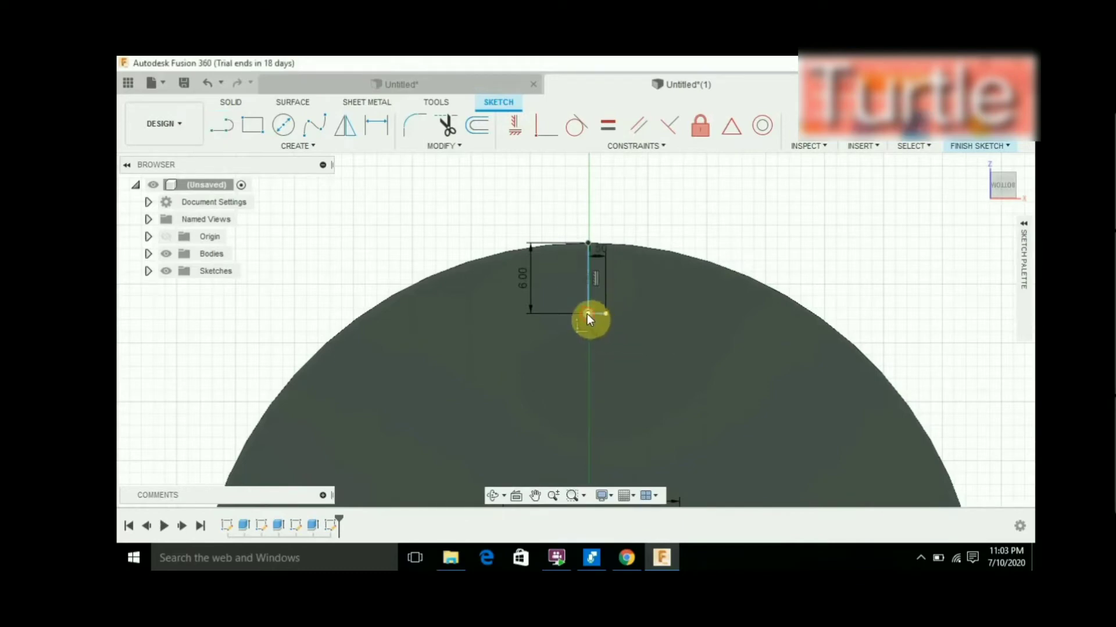
left_click_drag(586, 313, 590, 314)
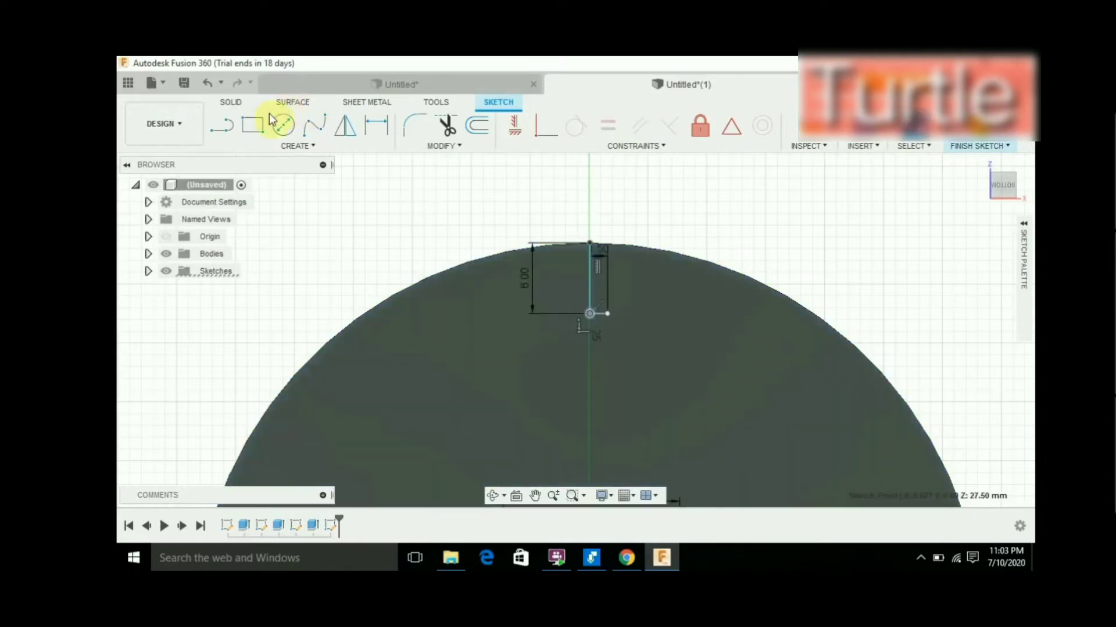
left_click(223, 126)
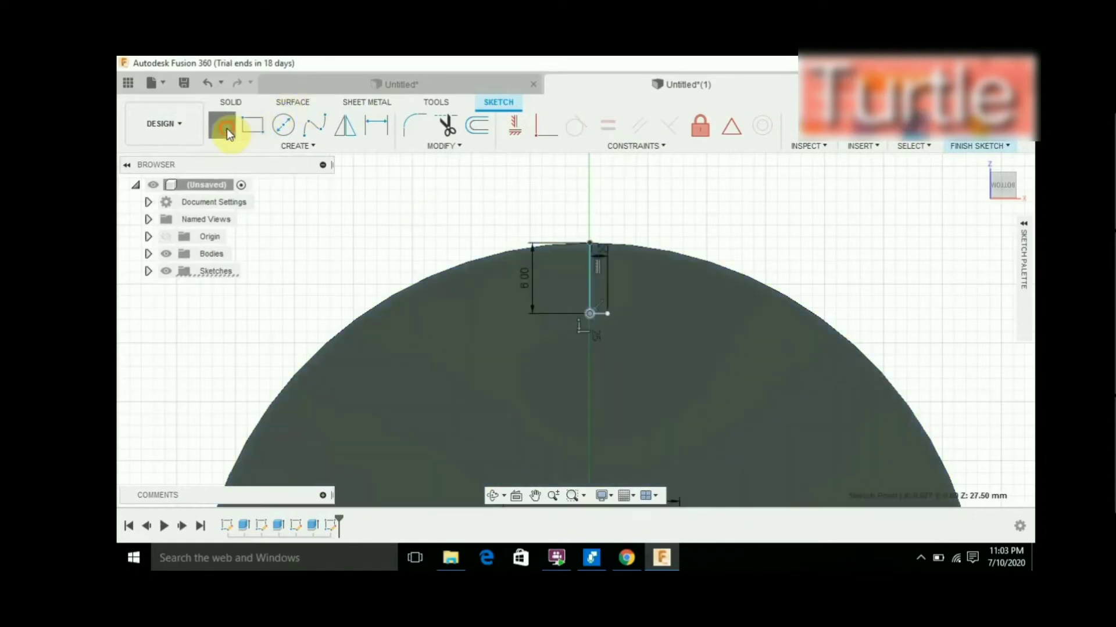
left_click(588, 314)
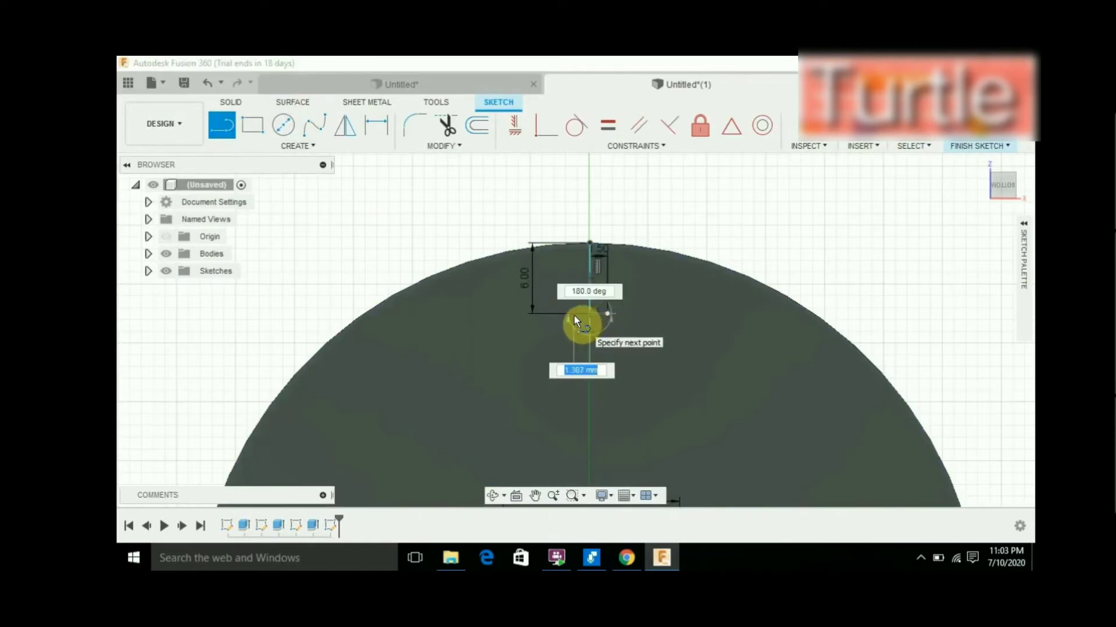
type("1")
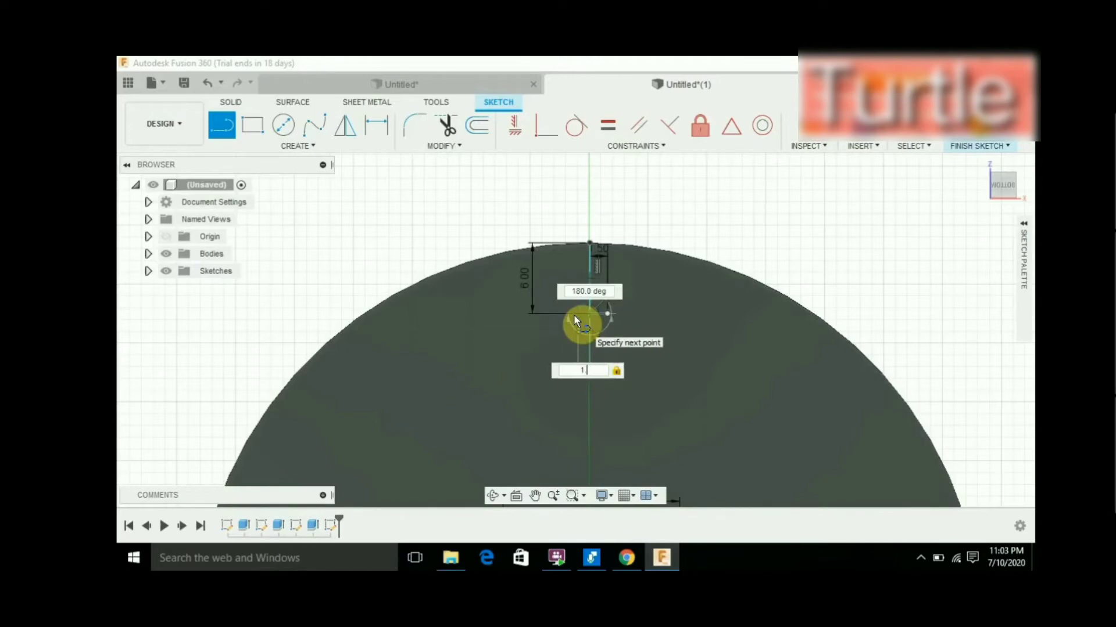
type(".5")
key("Return")
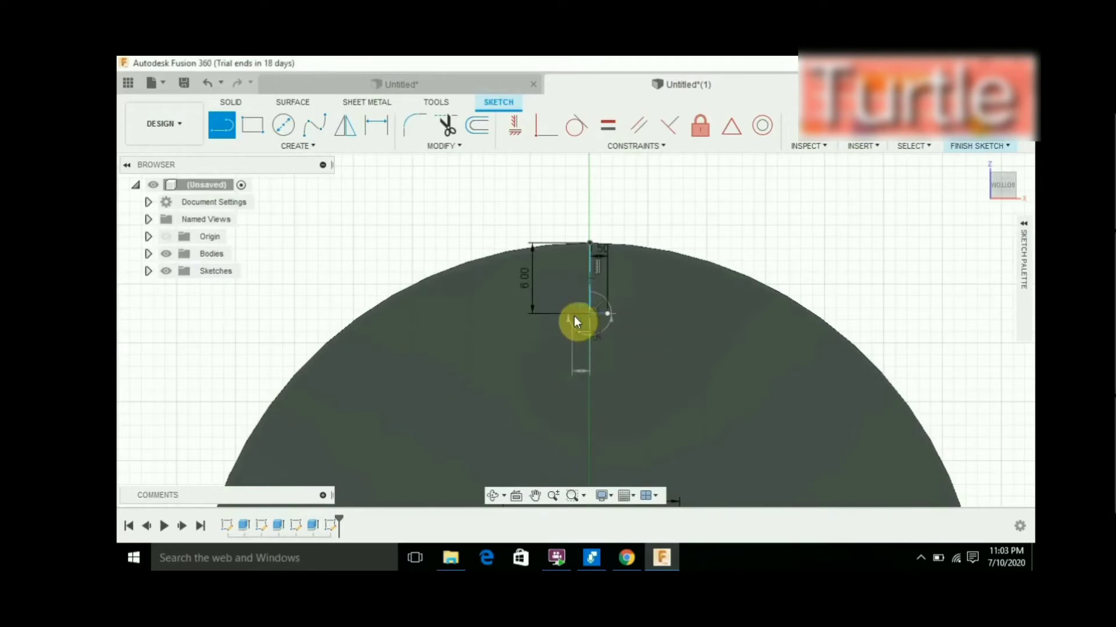
key("Escape")
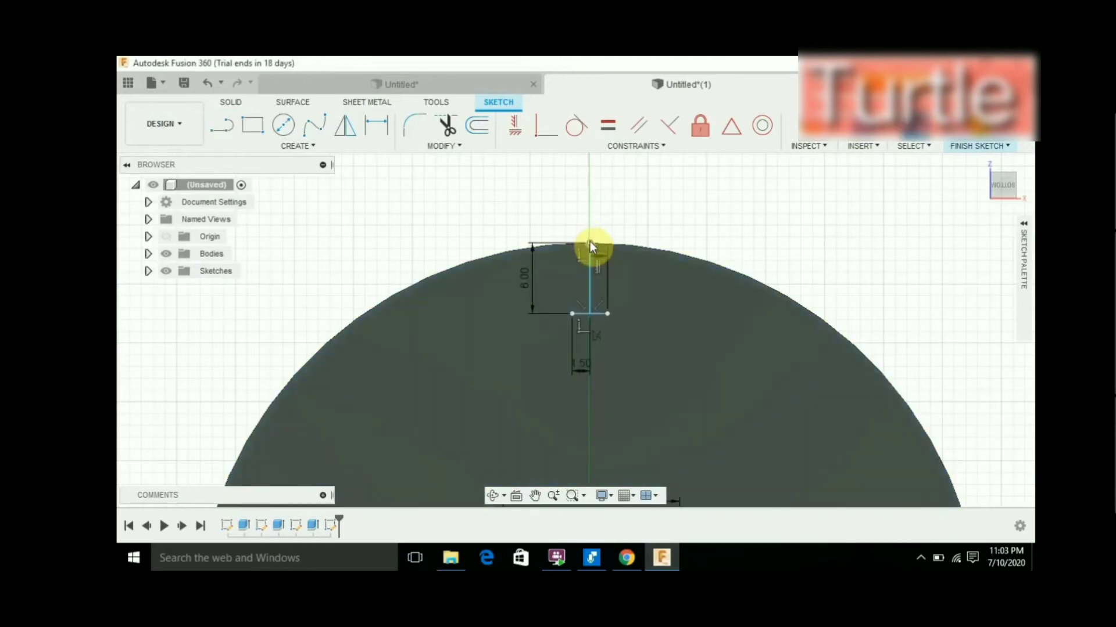
Draw a 4 mm line from the vertical line's top endpoint
left_click(591, 243)
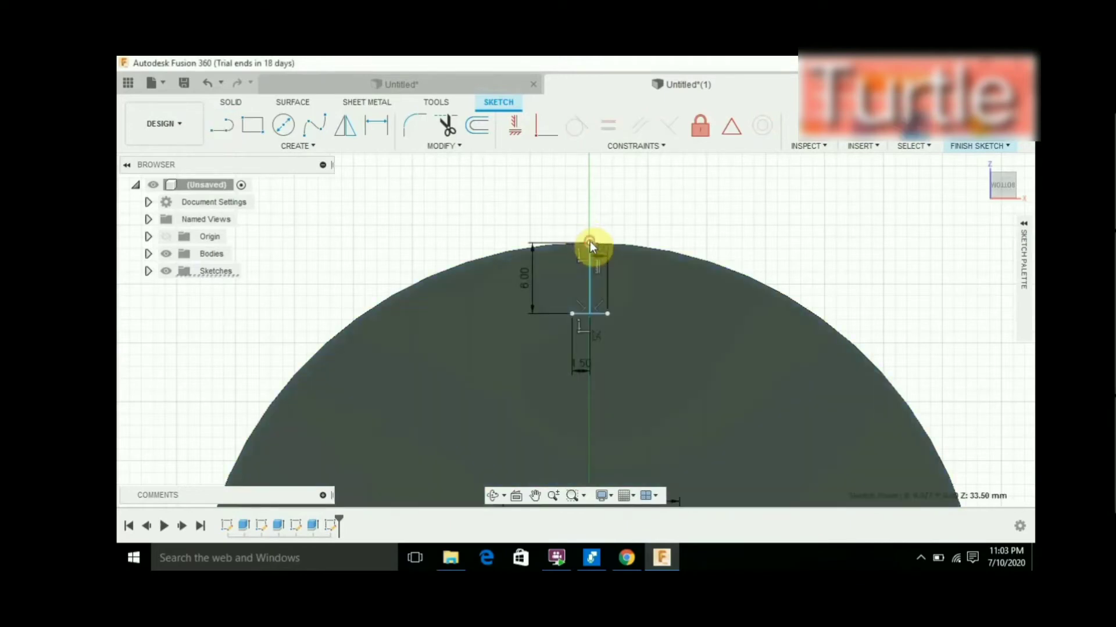
left_click(230, 132)
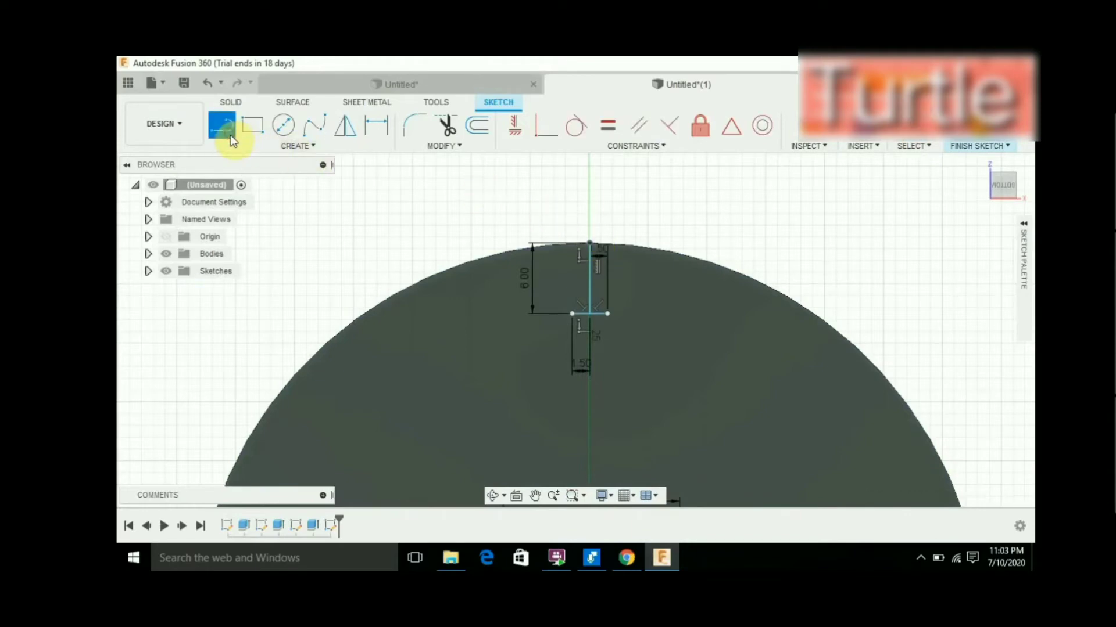
left_click(590, 243)
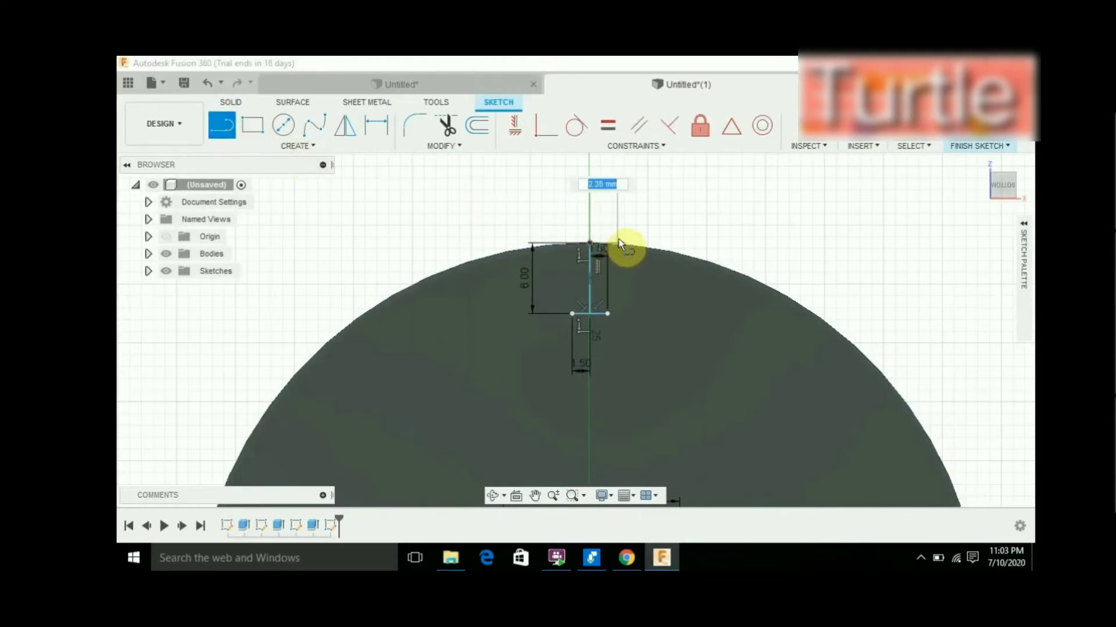
type("4")
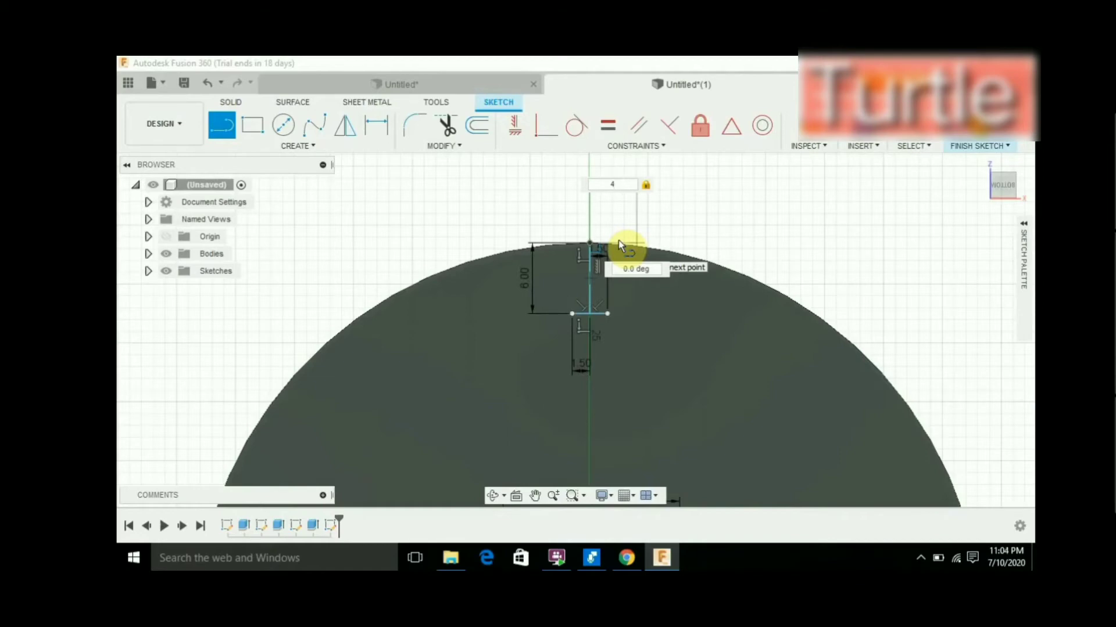
key("Return")
key("Escape")
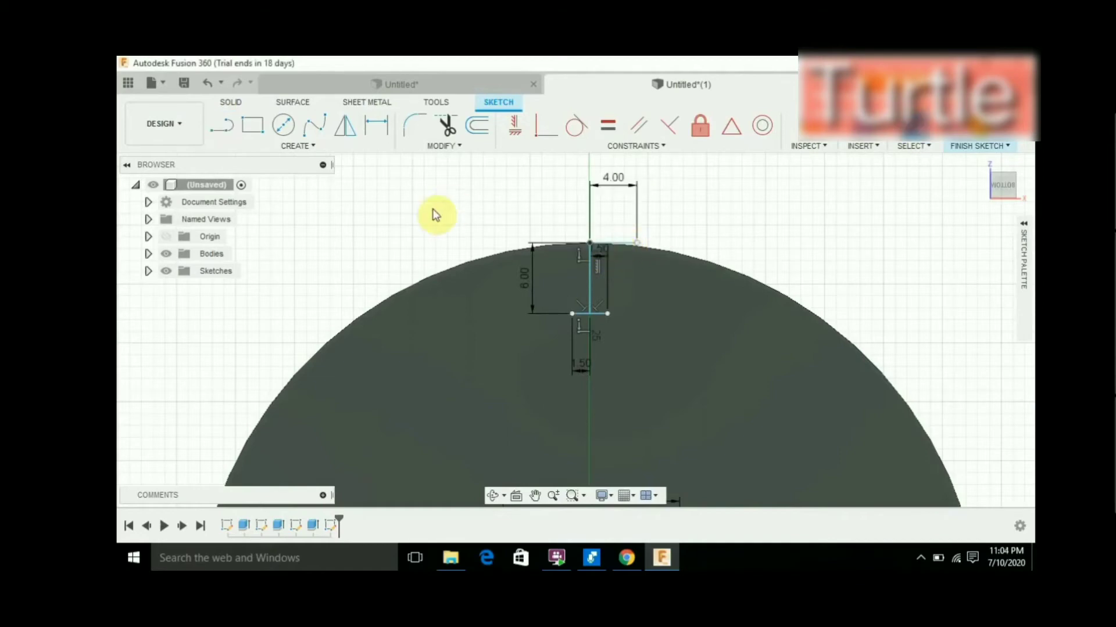
Delete the stray sketch line and redraw the 4 mm top segment
left_click(219, 123)
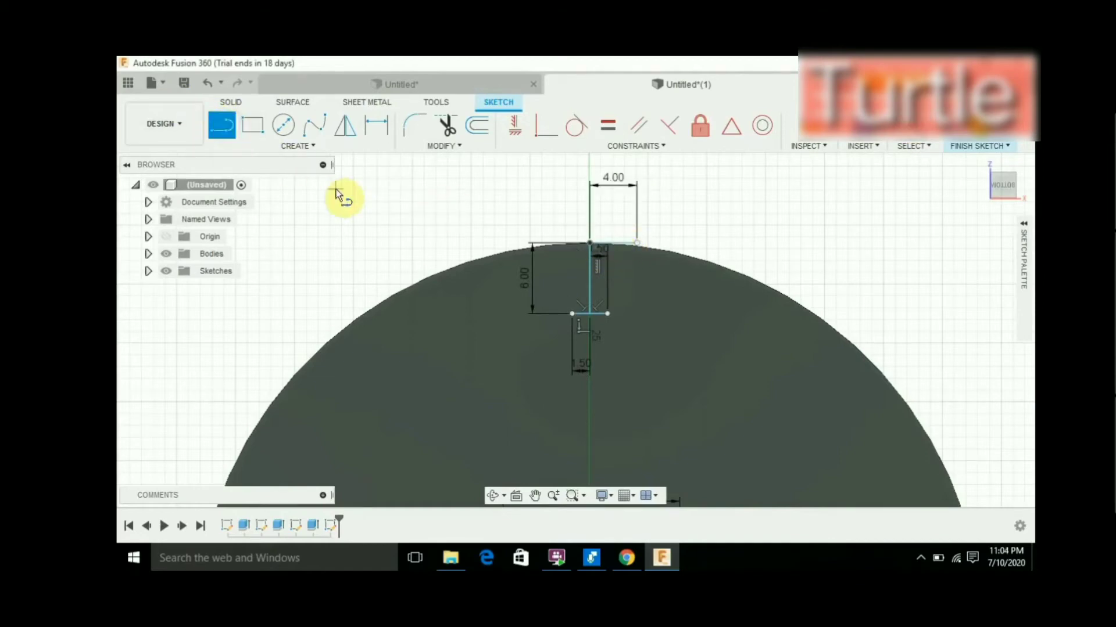
left_click(588, 242)
right_click(588, 241)
left_click(550, 226)
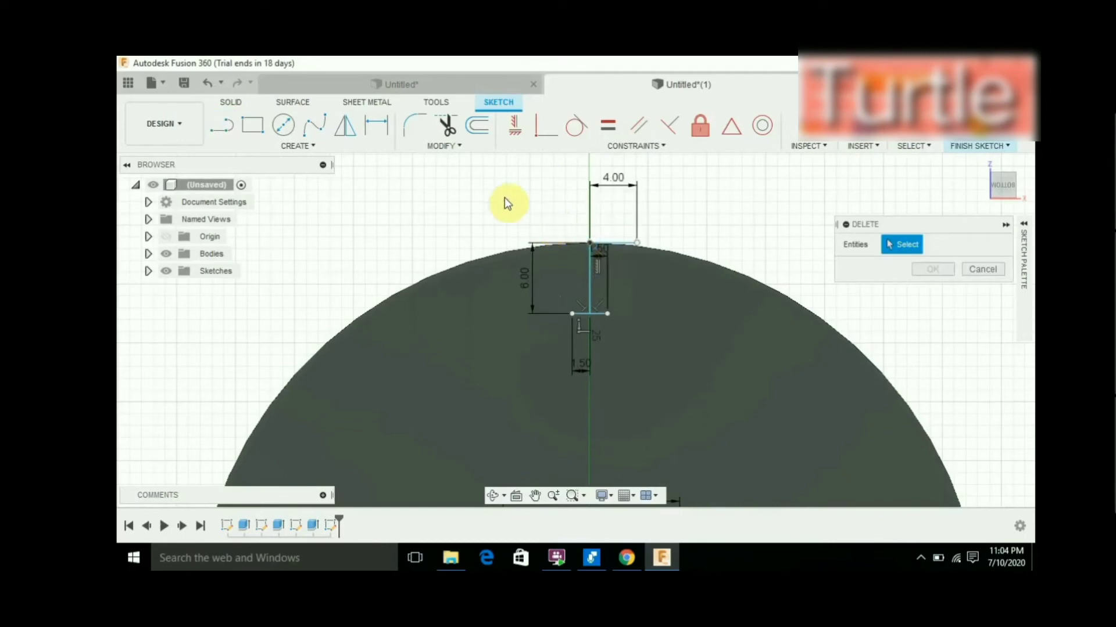
left_click(223, 131)
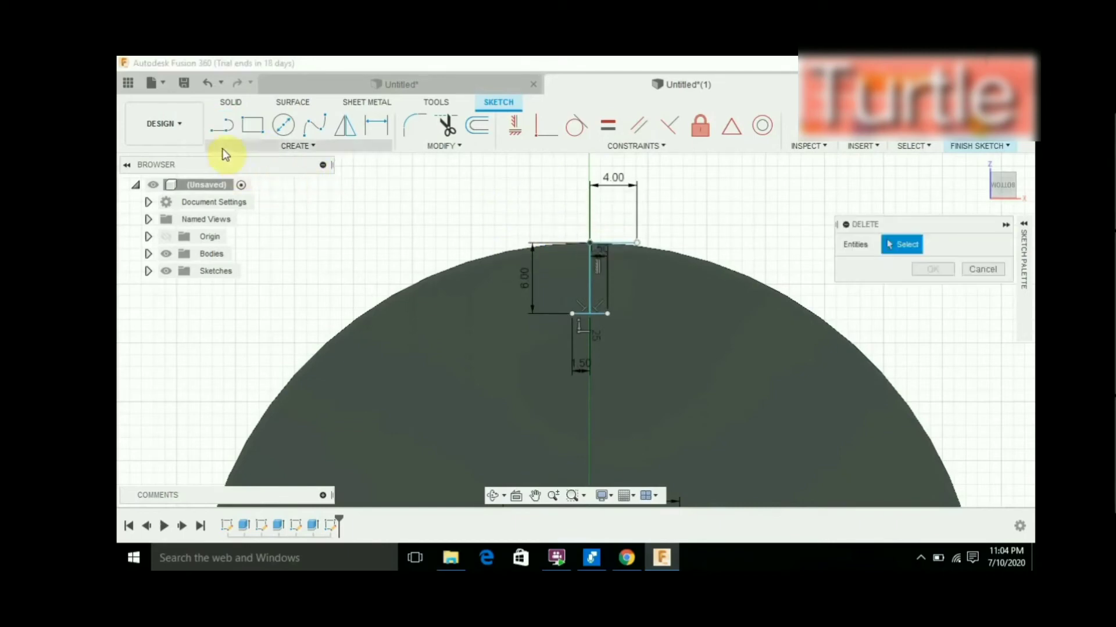
left_click(221, 123)
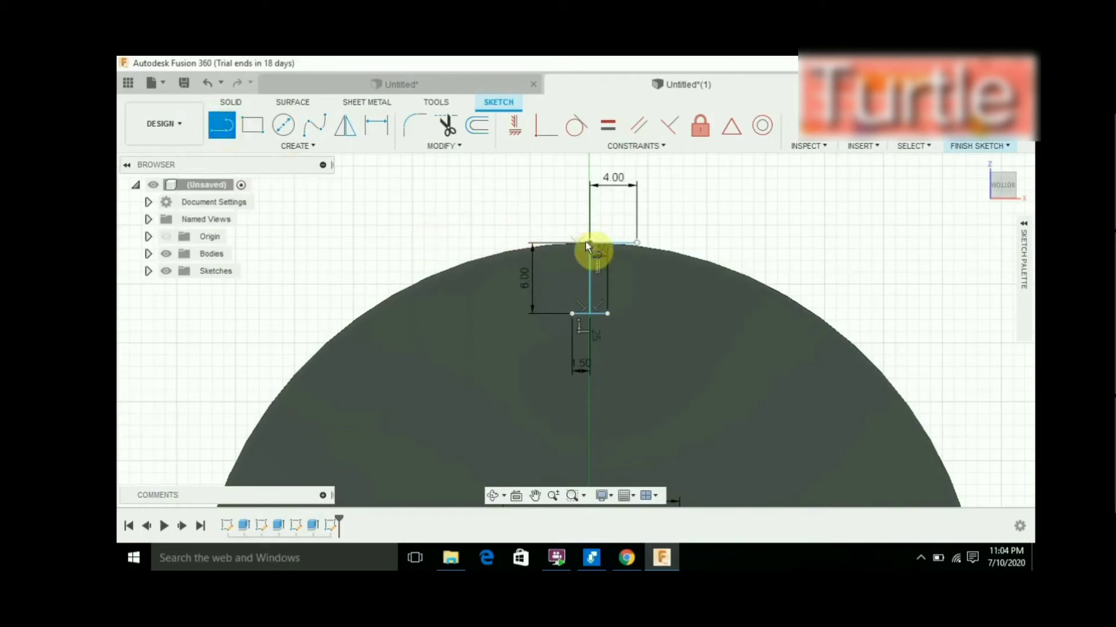
left_click(588, 242)
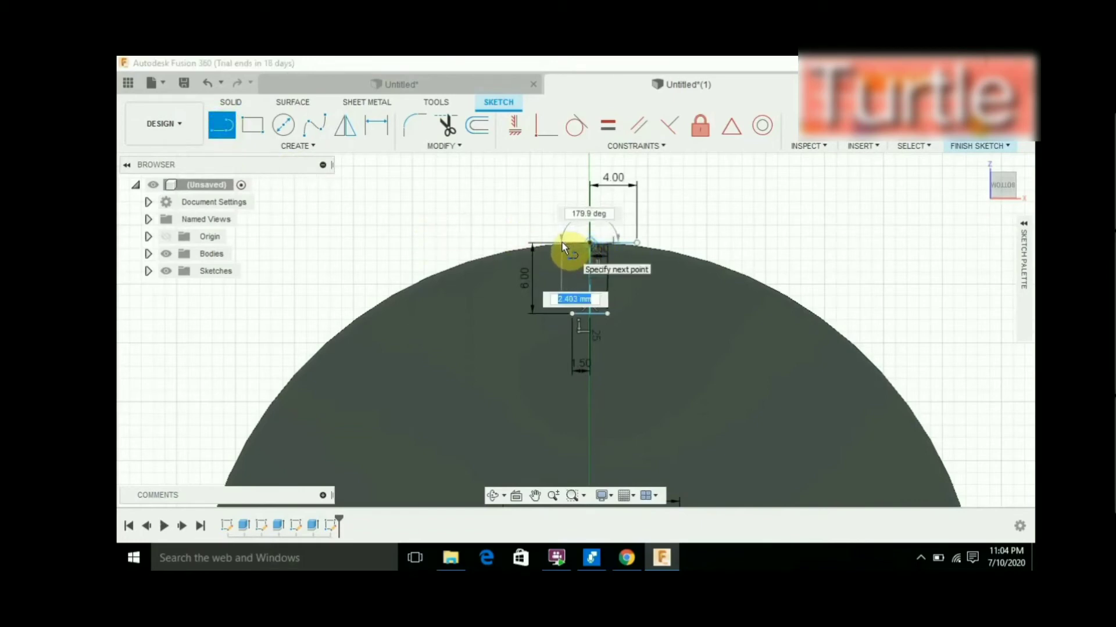
type("4")
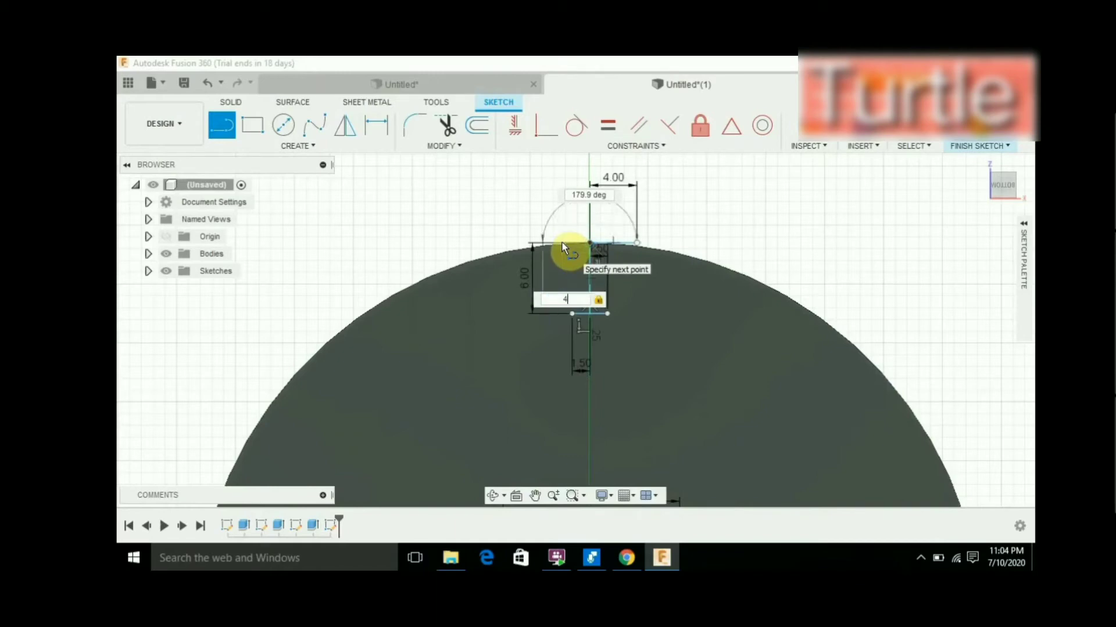
key("Return")
key("Escape")
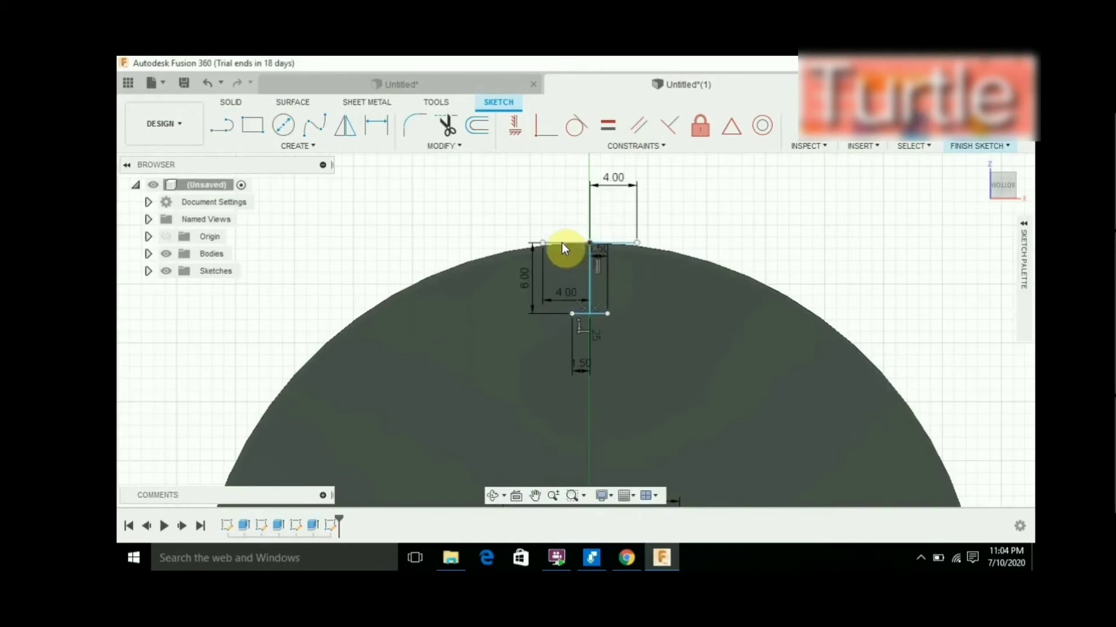
Draw the left and right slanted sides to close the trapezoid
left_click(232, 127)
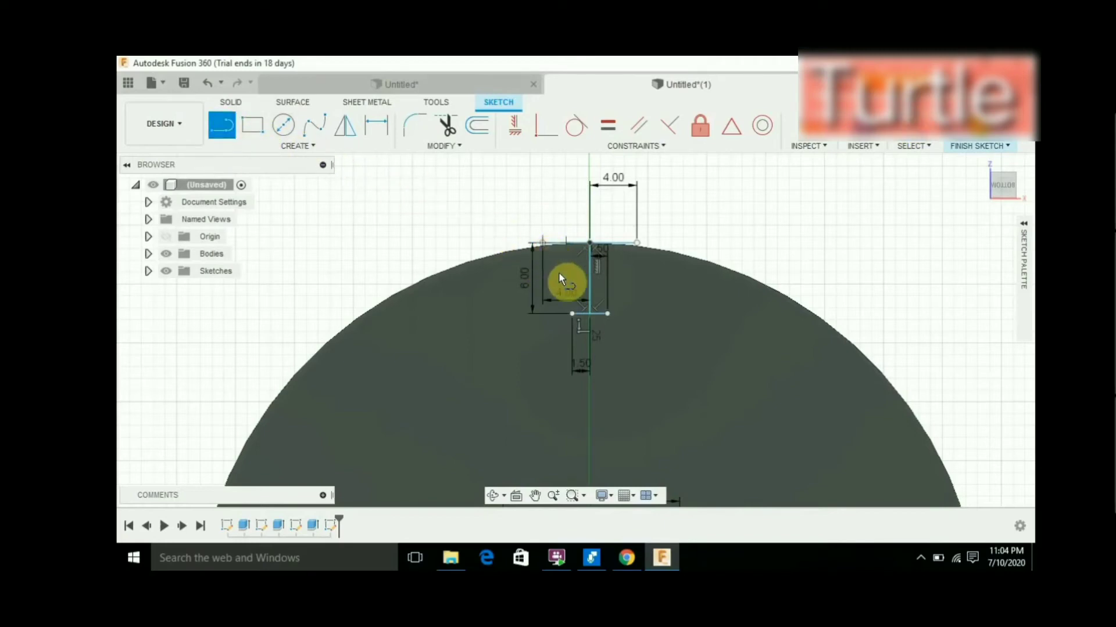
left_click(542, 243)
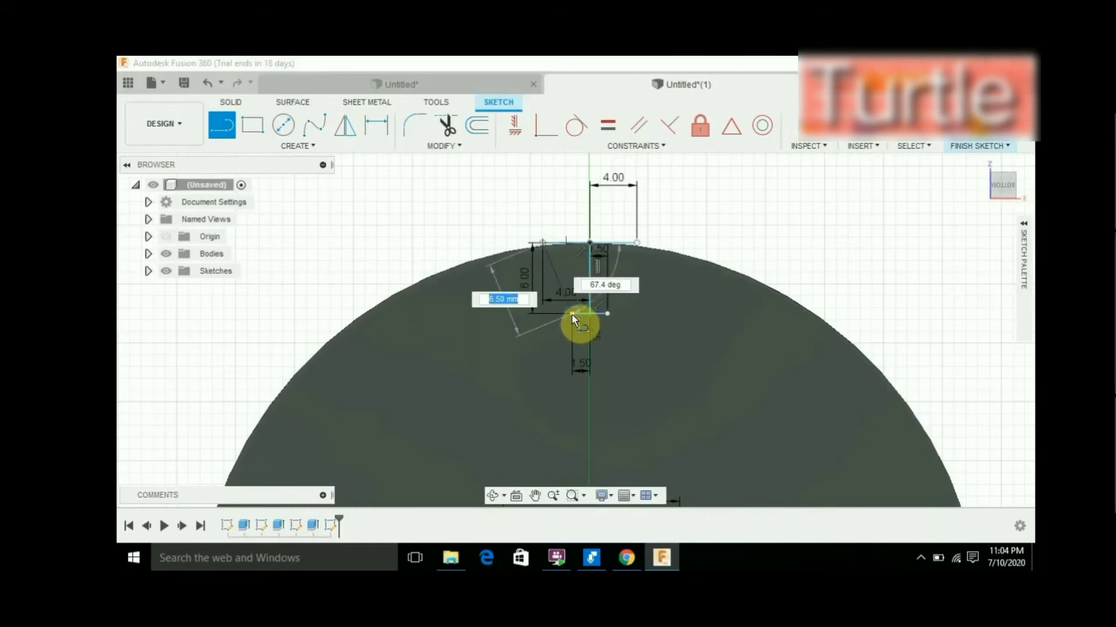
left_click(571, 314)
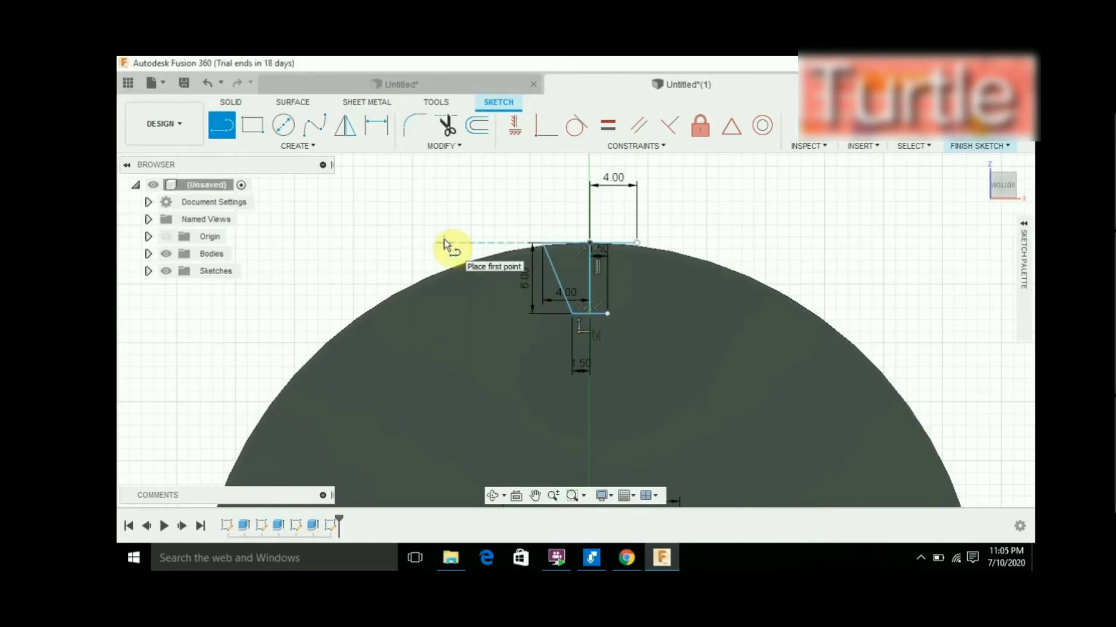
left_click(221, 126)
left_click(637, 244)
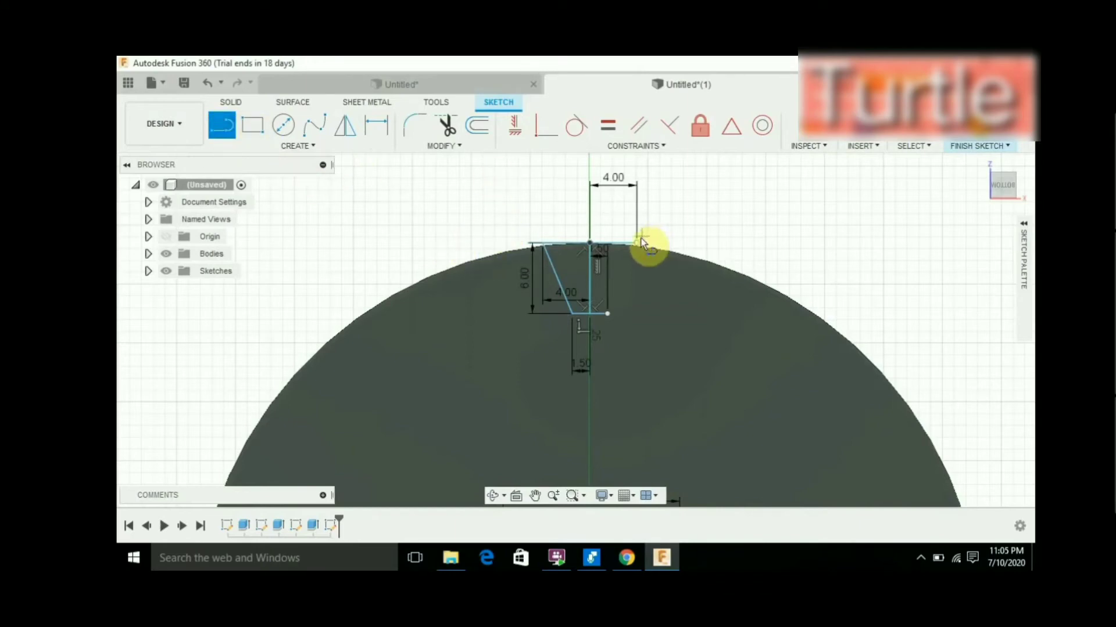
left_click(635, 248)
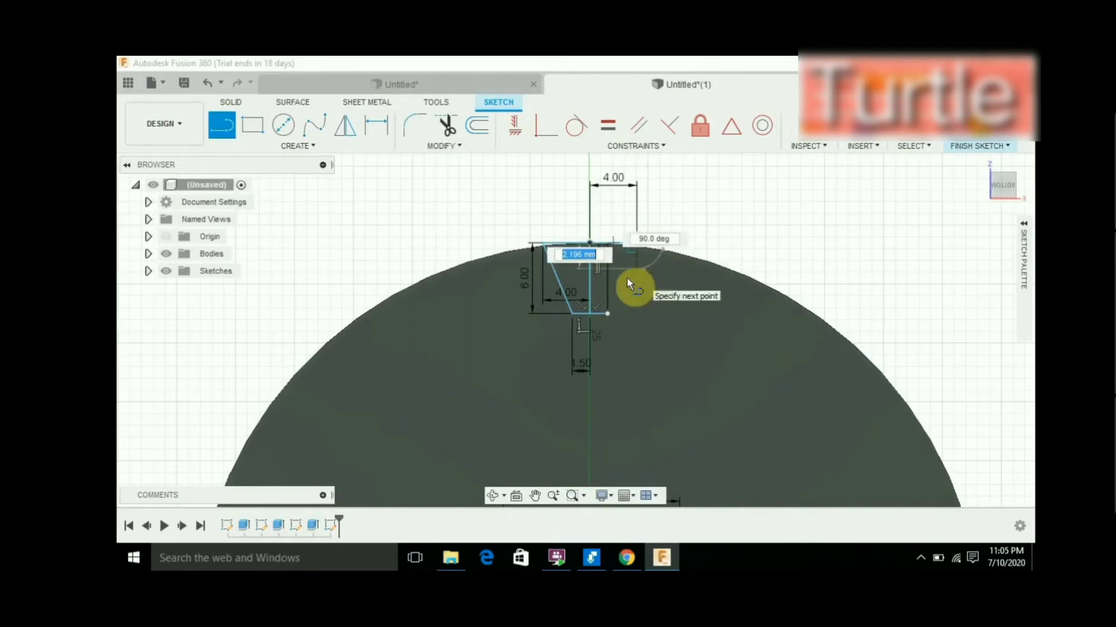
left_click(608, 314)
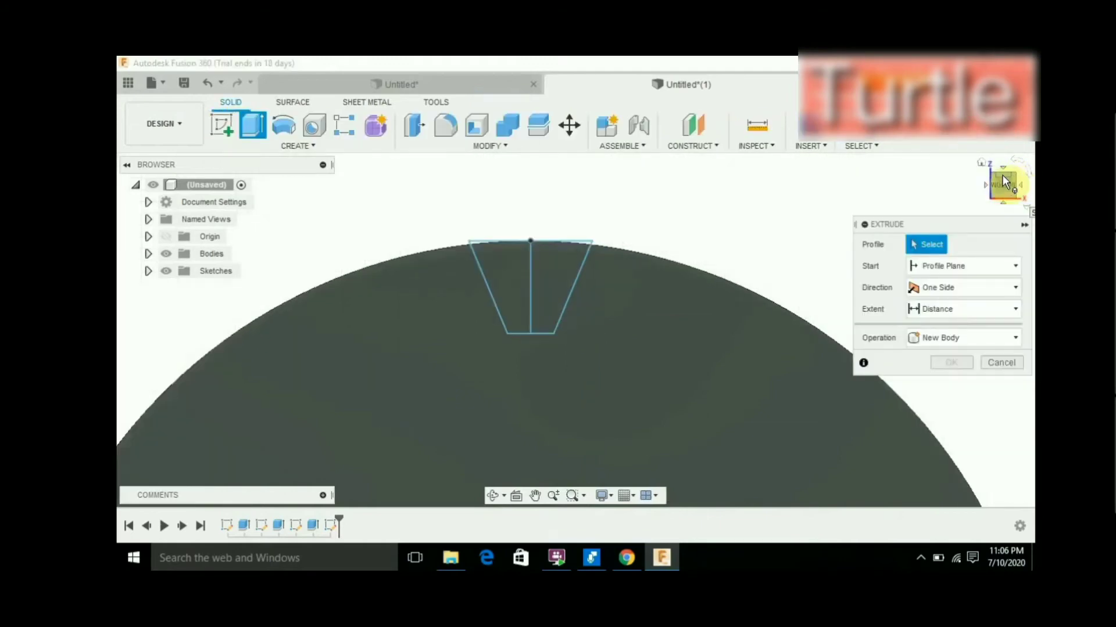
Switch the slot extrusion's extent to To Object, viewing the disc from an angle
left_click(1002, 176)
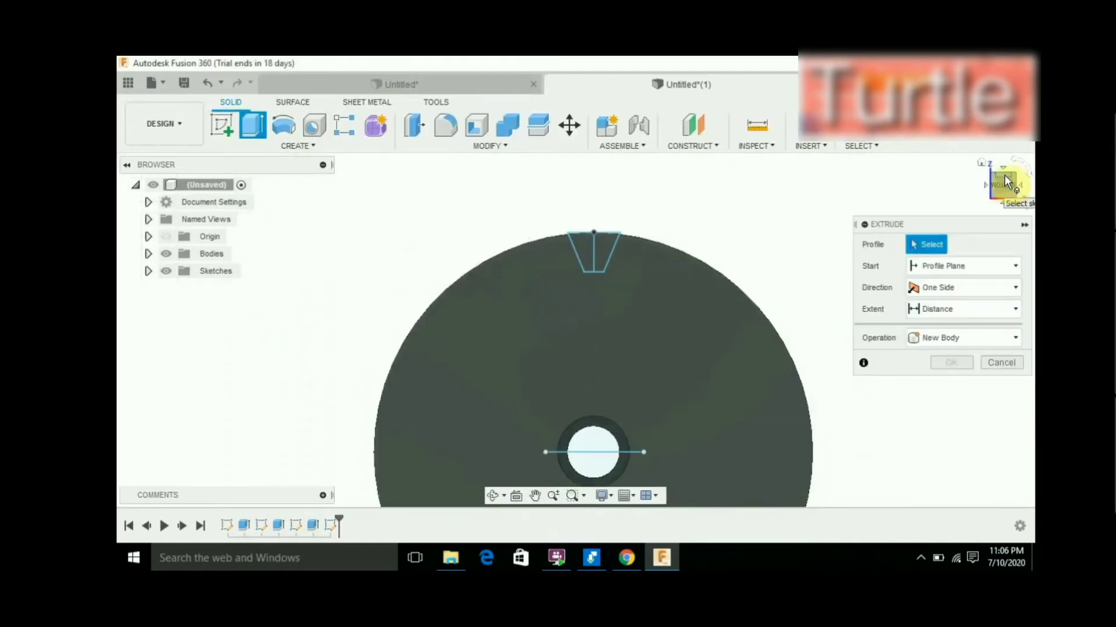
left_click_drag(1004, 174, 1026, 251)
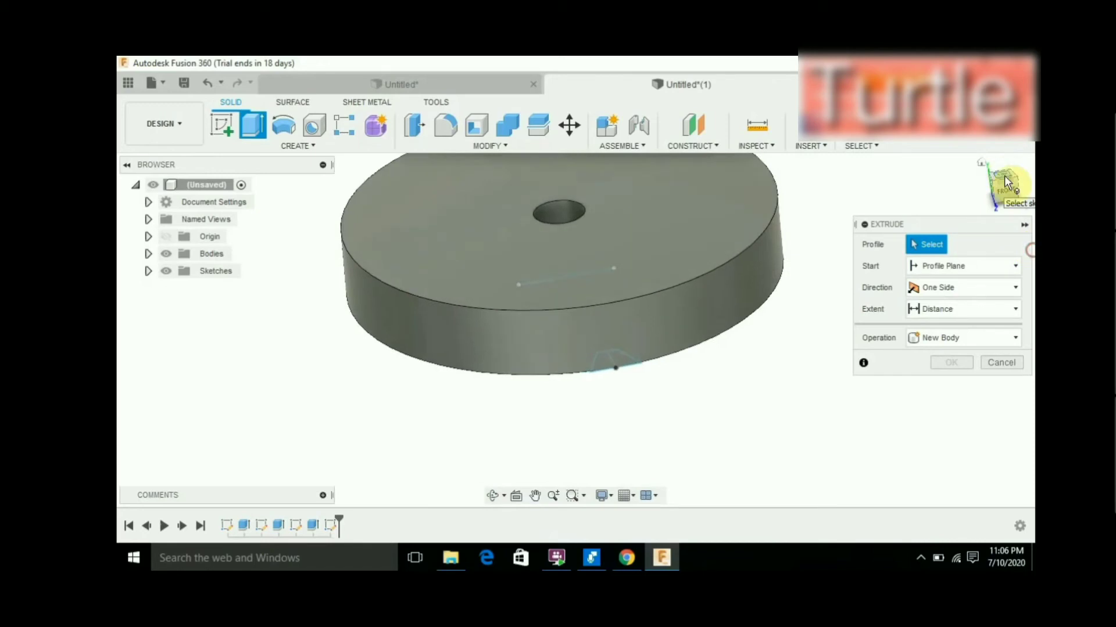
left_click(947, 314)
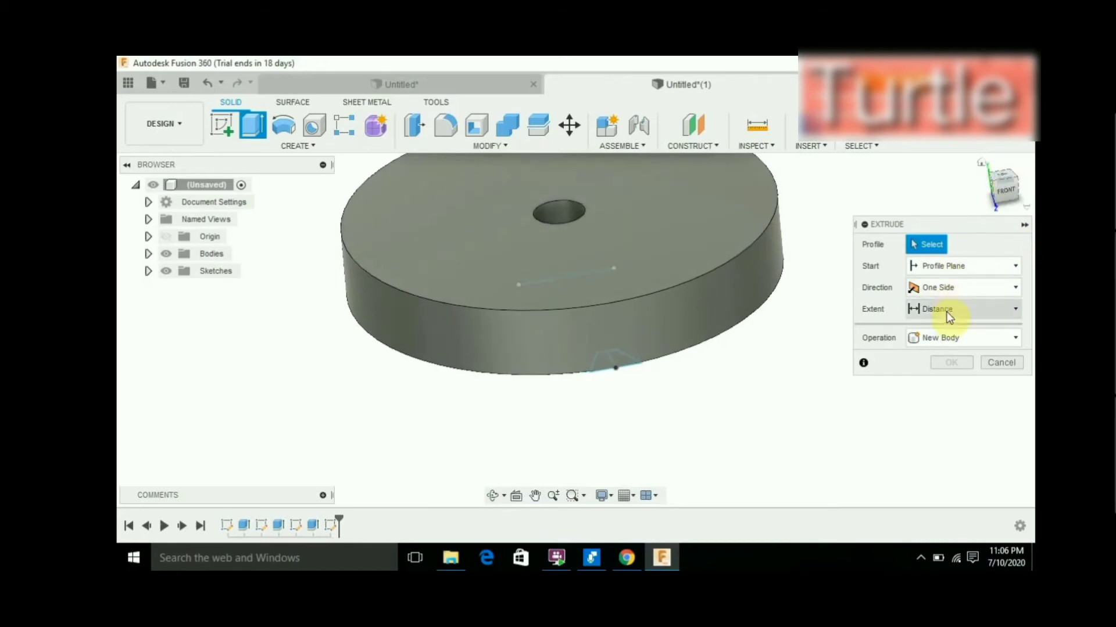
left_click(930, 347)
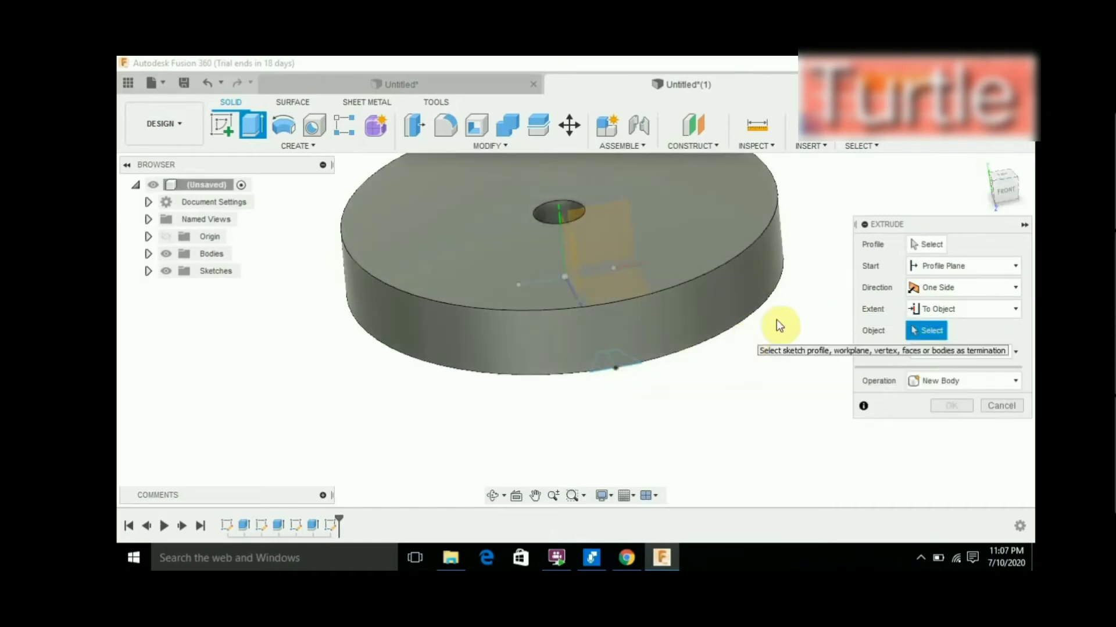
left_click(921, 241)
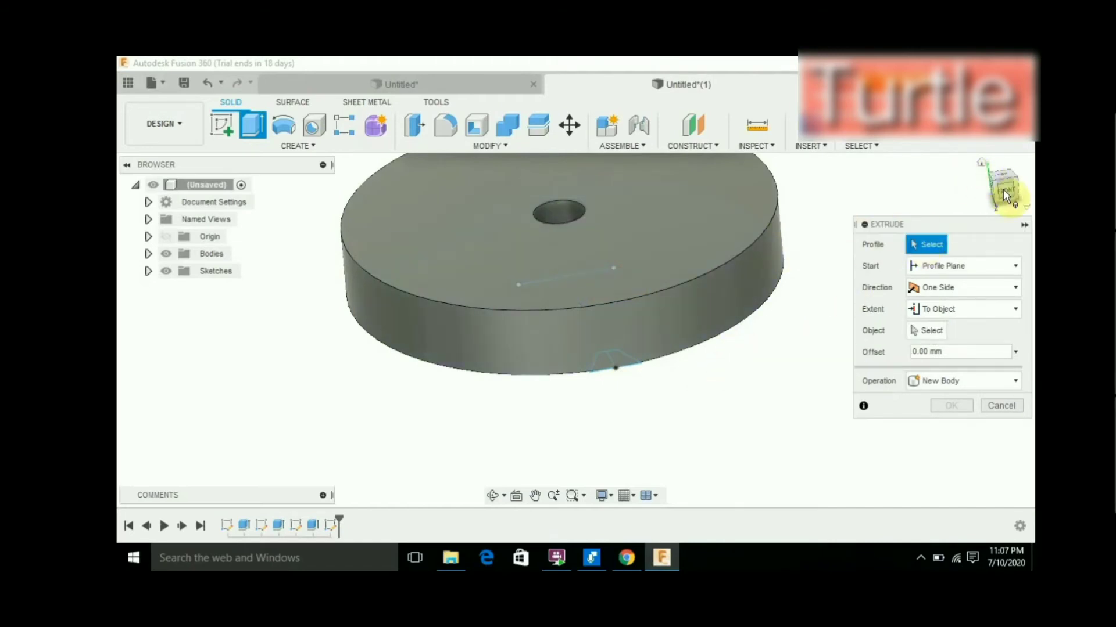
mouse_move(1003, 183)
left_mouse_down()
mouse_move(984, 140)
mouse_move(996, 187)
left_mouse_up()
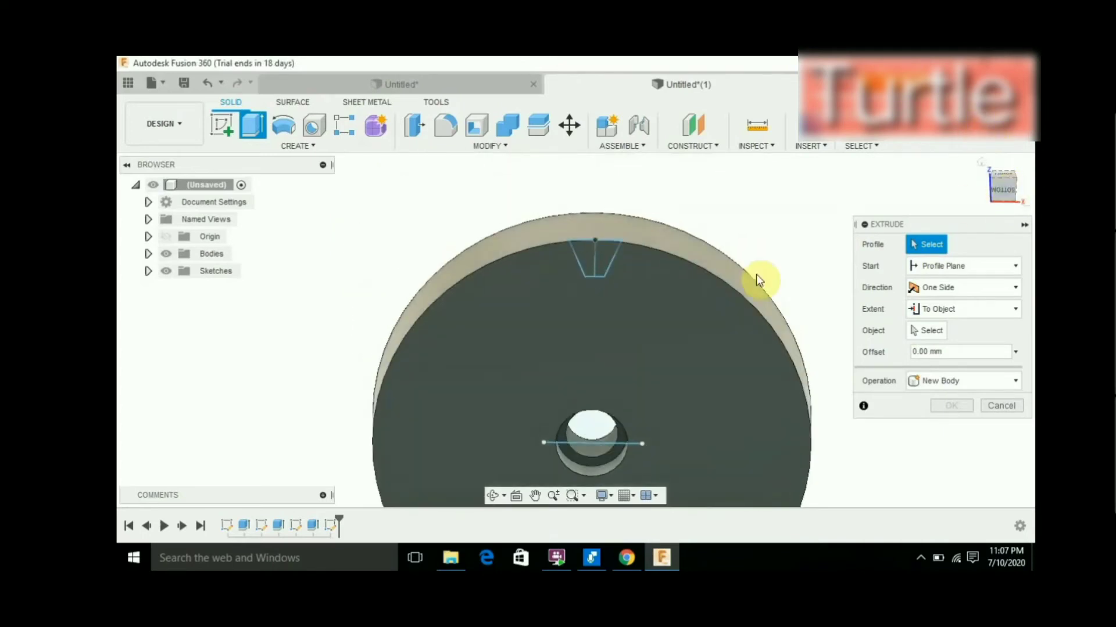
Cut both trapezoid profile halves through the disc up to its top face
left_click(596, 260)
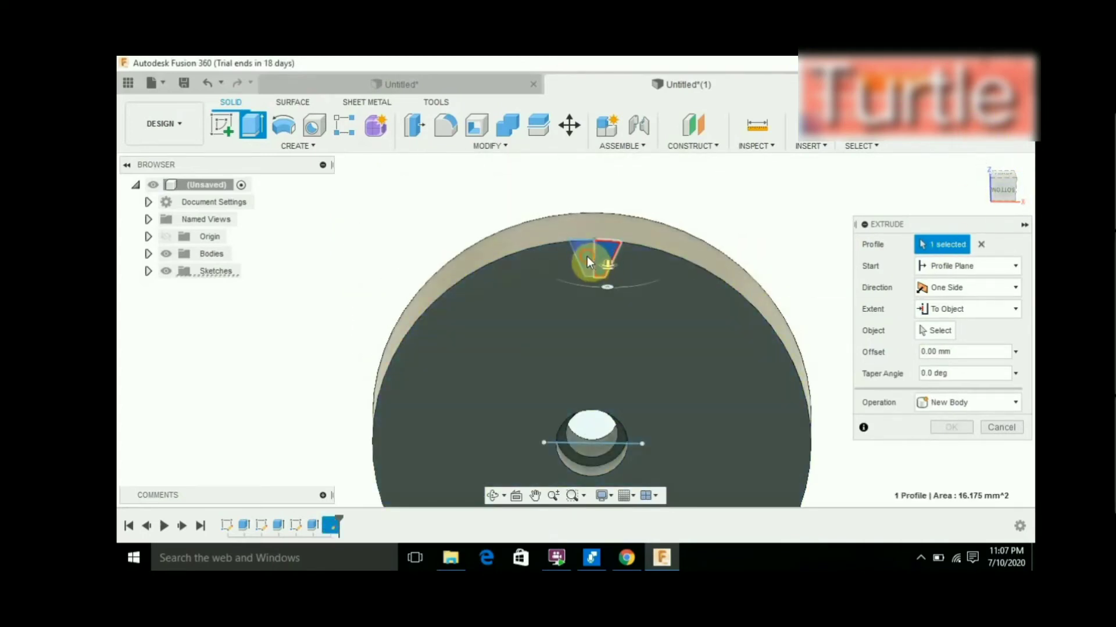
left_click(587, 260)
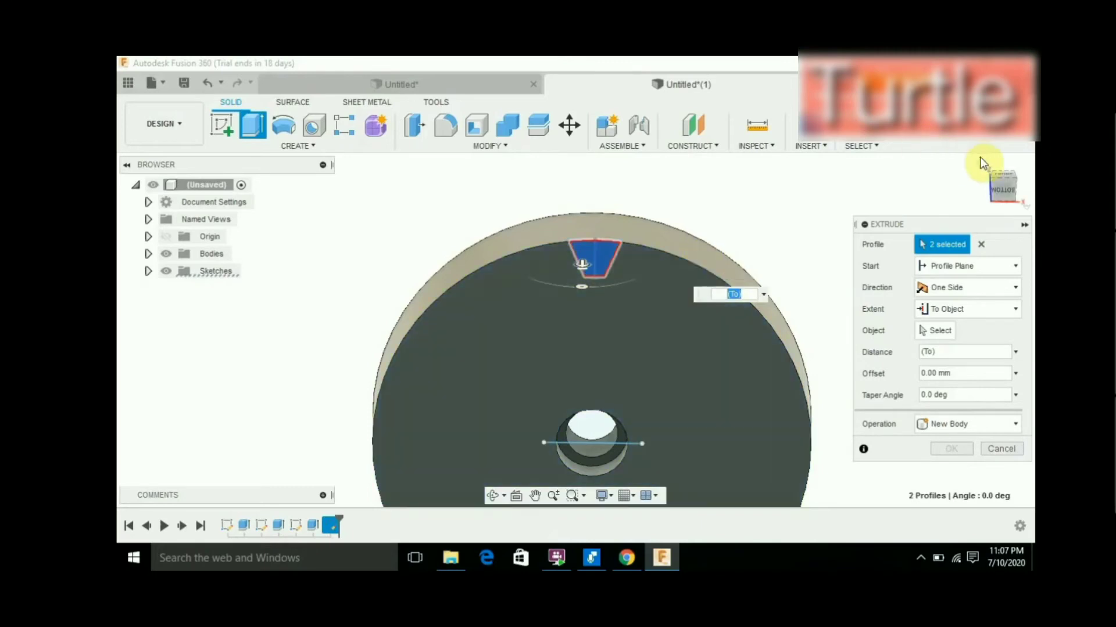
mouse_move(1002, 184)
left_click(1002, 182)
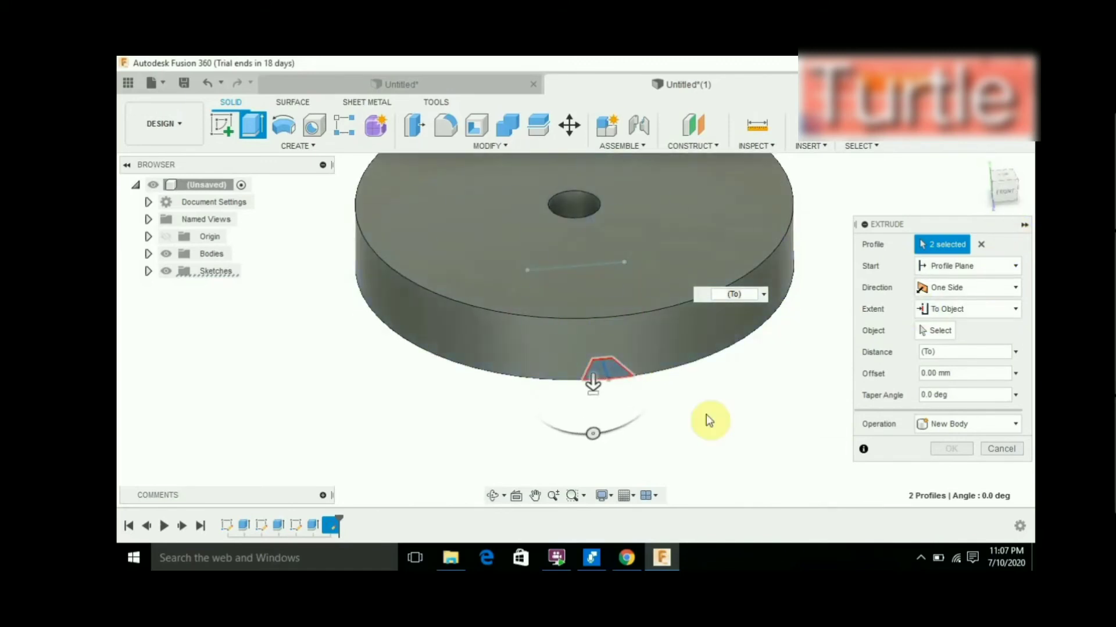
left_click(956, 309)
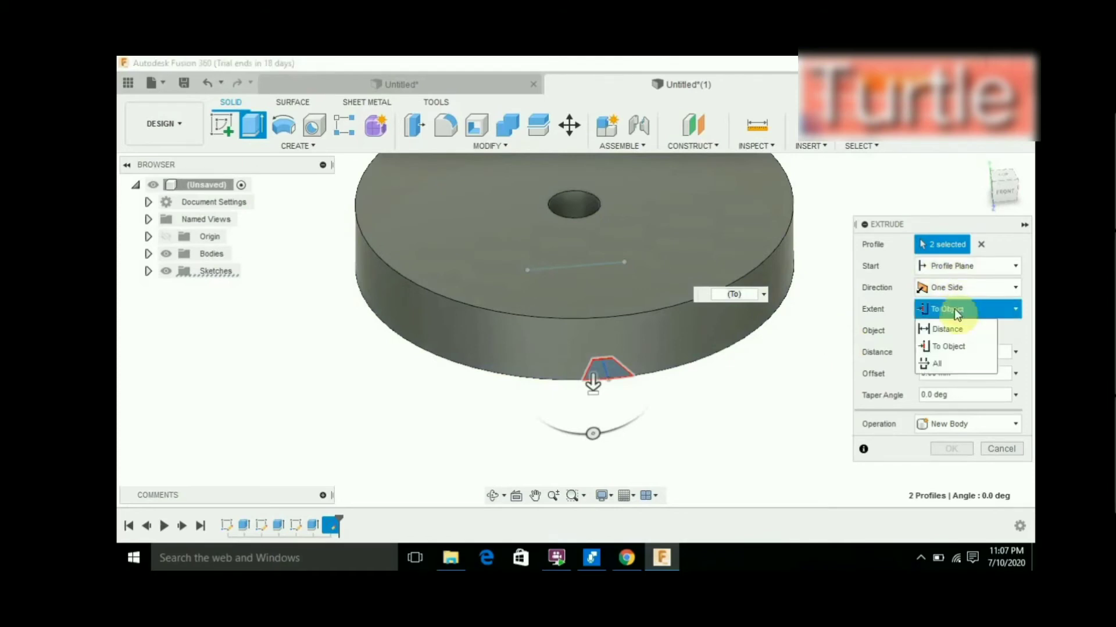
left_click(947, 346)
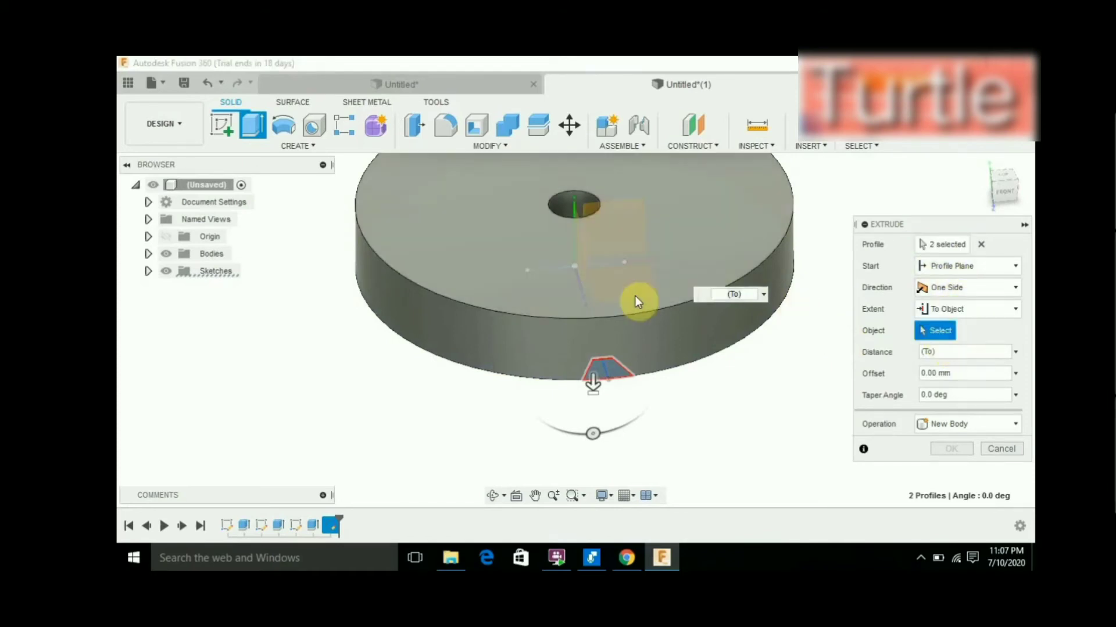
left_click(597, 315)
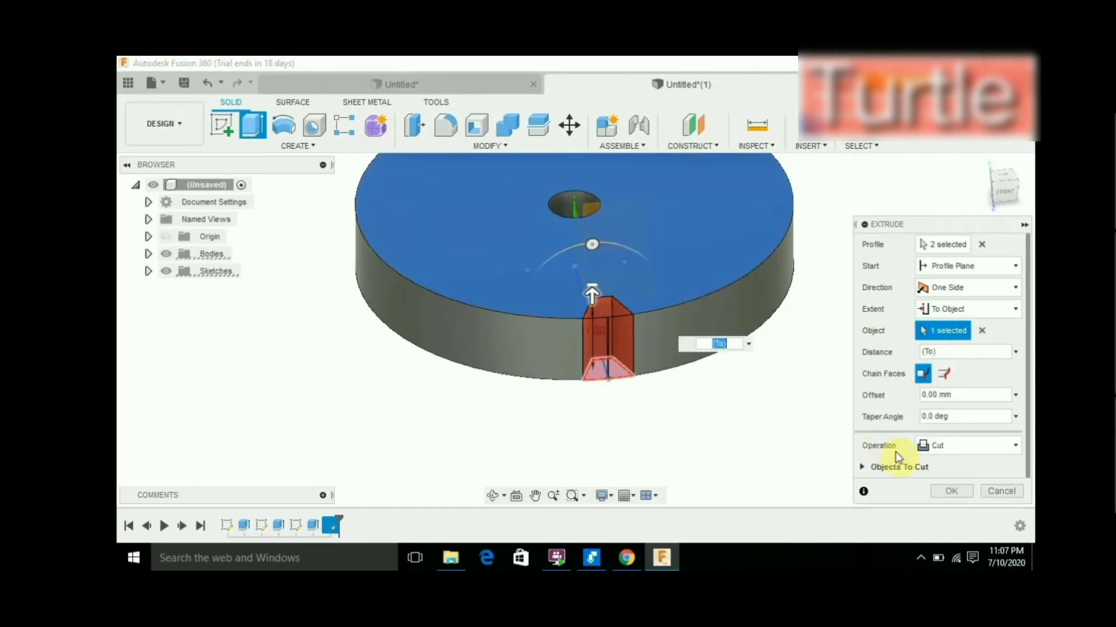
left_click(950, 492)
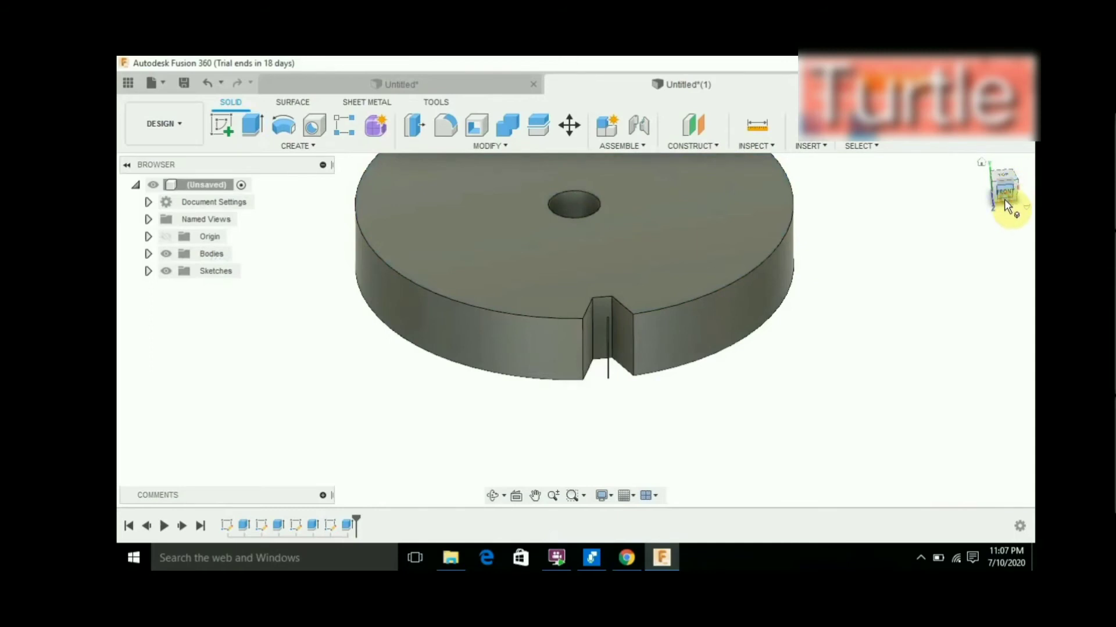
left_click(1004, 201)
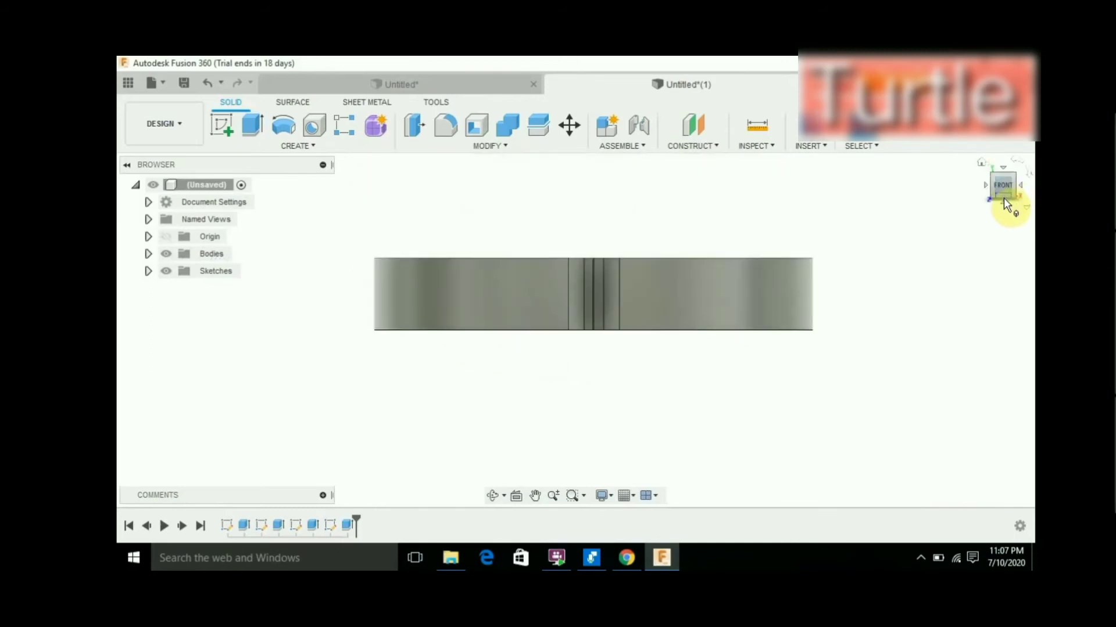
left_click(1006, 204)
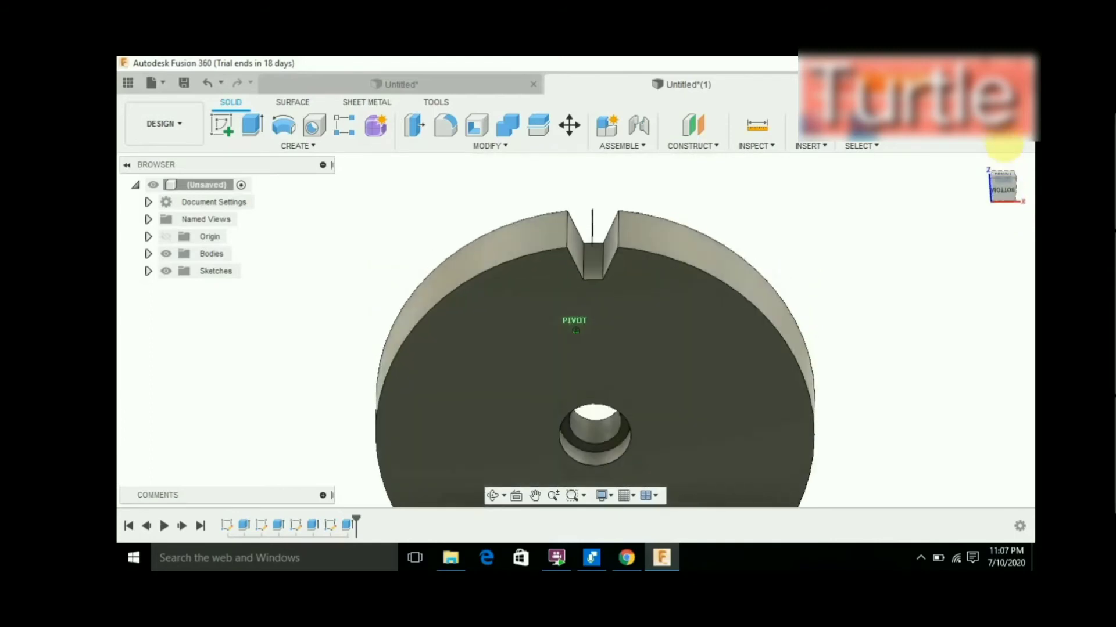
left_click(1004, 174)
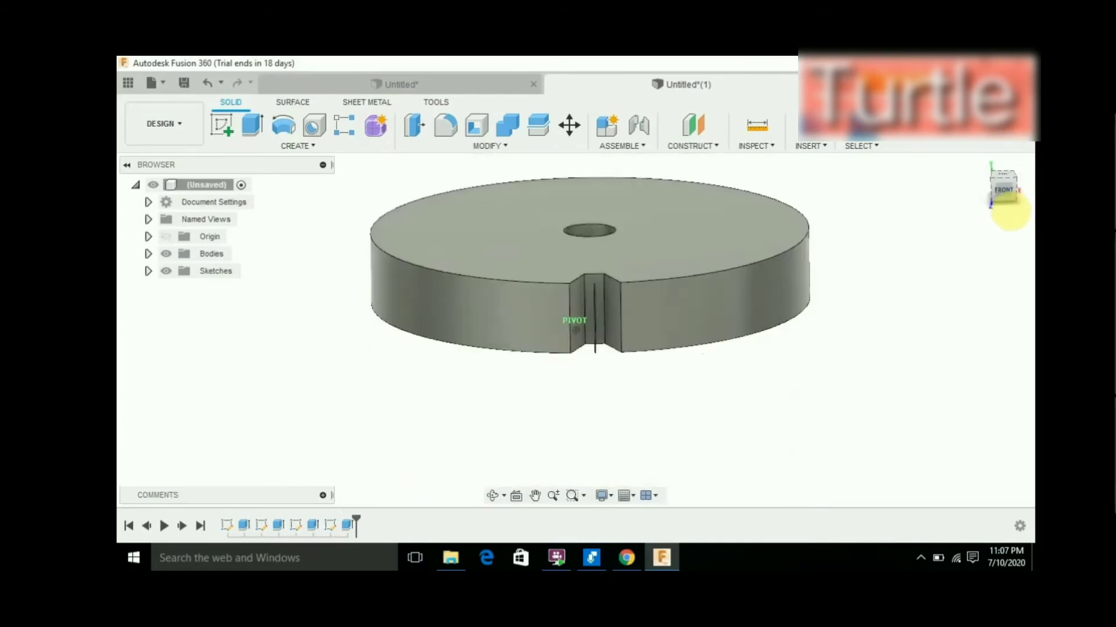
mouse_move(1014, 241)
middle_mouse_down("shift")
mouse_move(998, 180)
mouse_move(932, 204)
mouse_move(862, 312)
mouse_move(879, 274)
mouse_move(969, 234)
mouse_move(999, 192)
middle_mouse_up("shift")
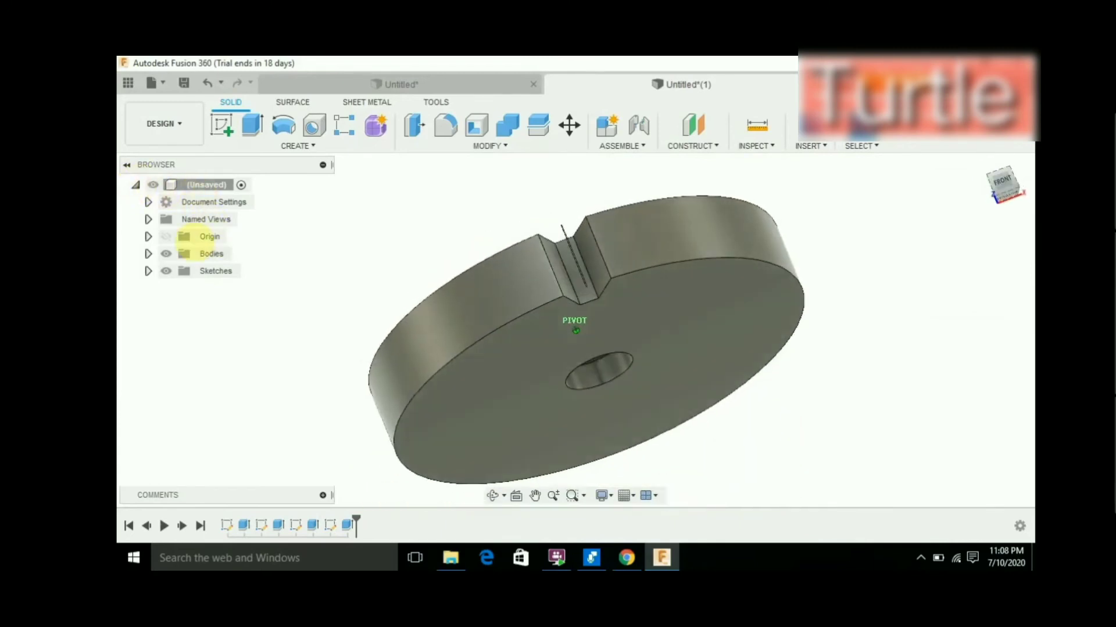
key("s")
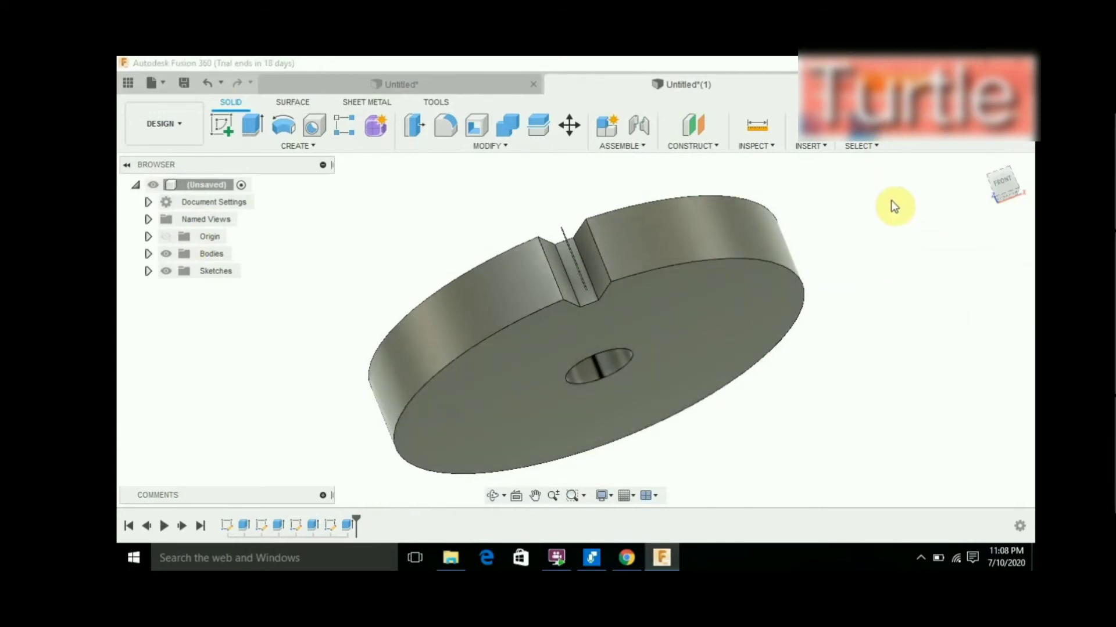
Circular-pattern the three slot faces around the disc's circular edge
type("s")
type("c")
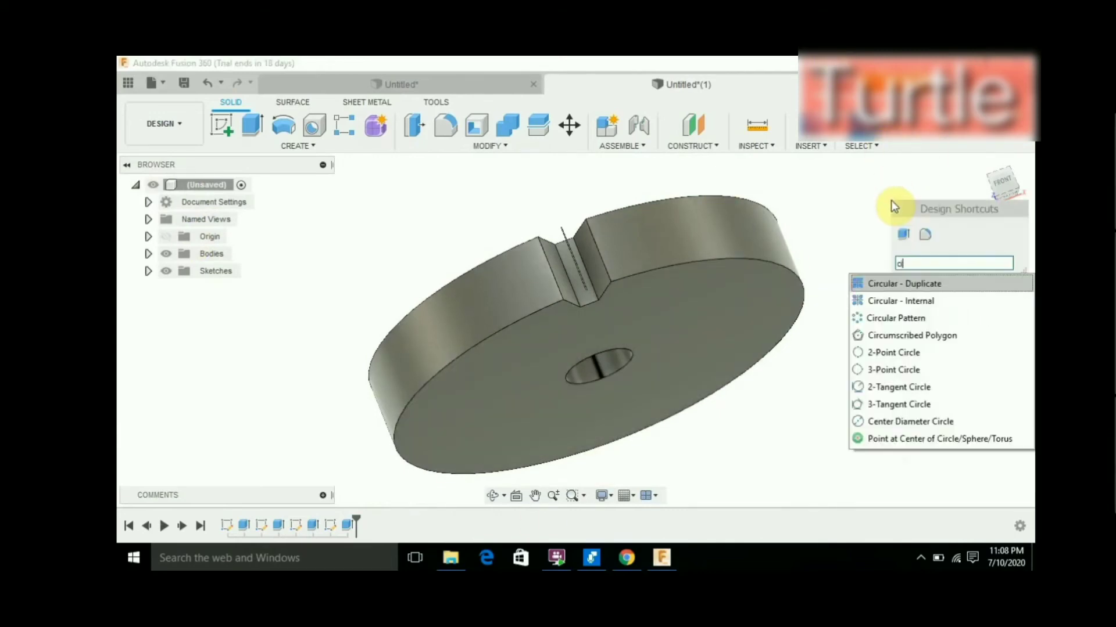
type("ir")
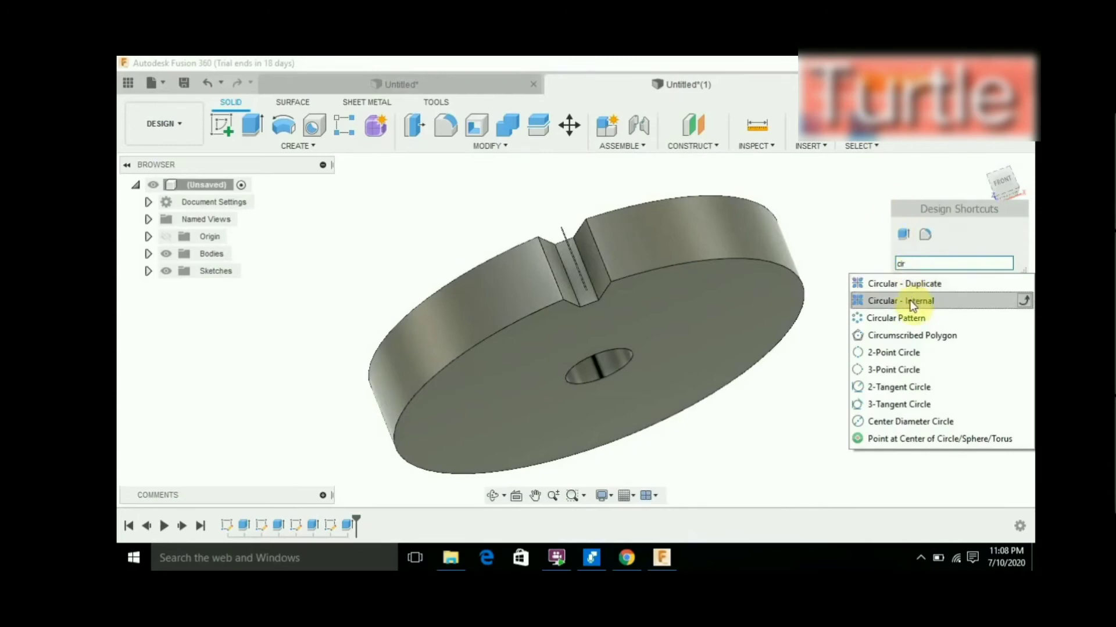
left_click(881, 322)
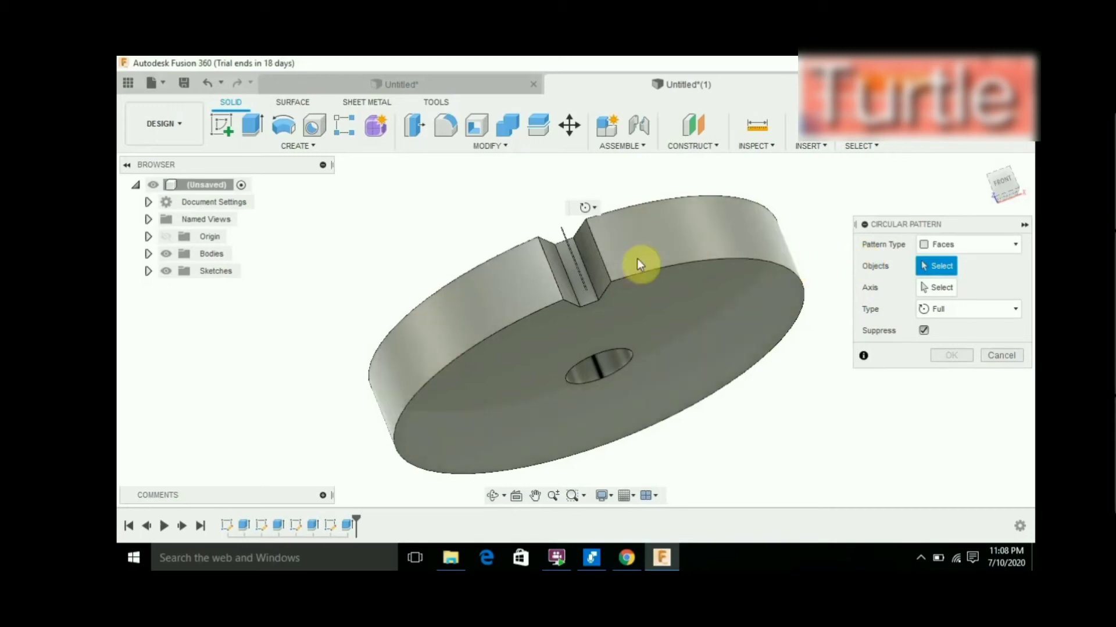
left_click(559, 278)
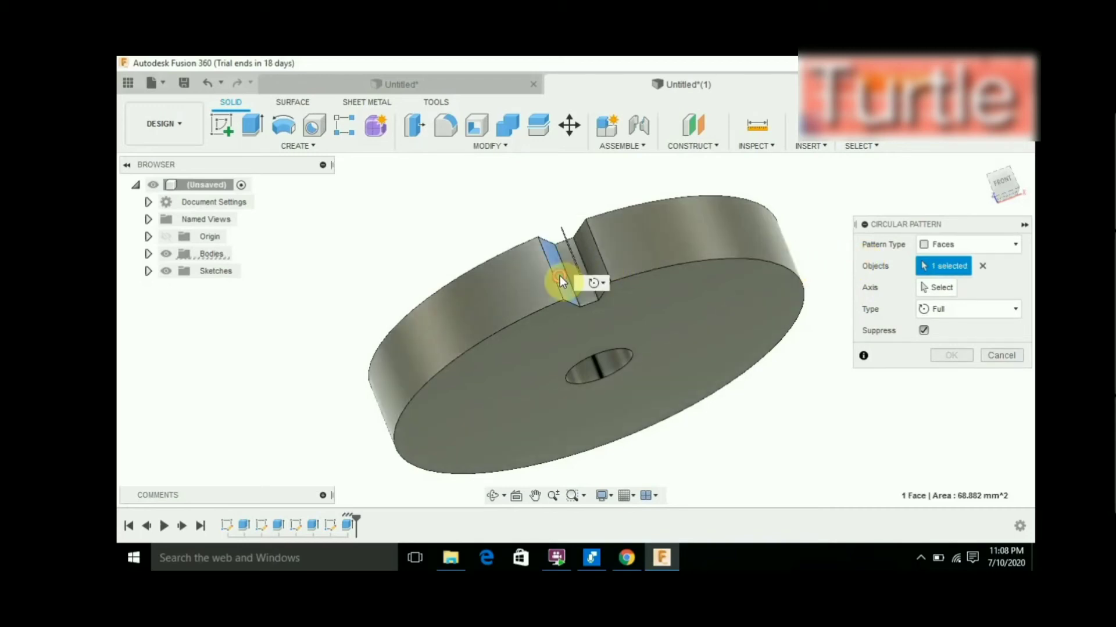
left_click(573, 270)
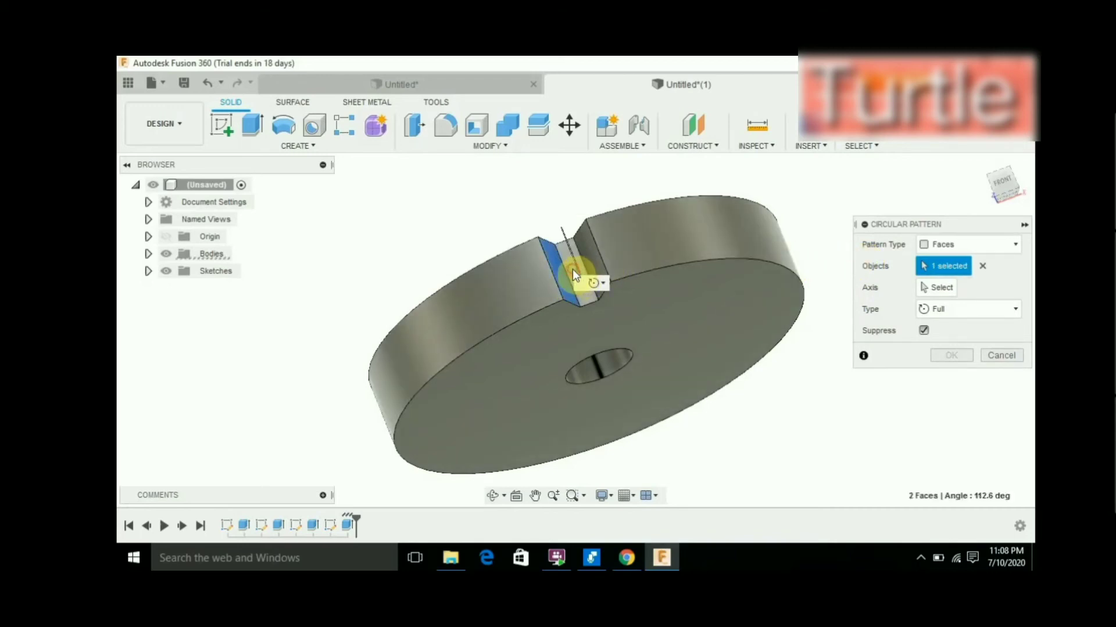
left_click(592, 249)
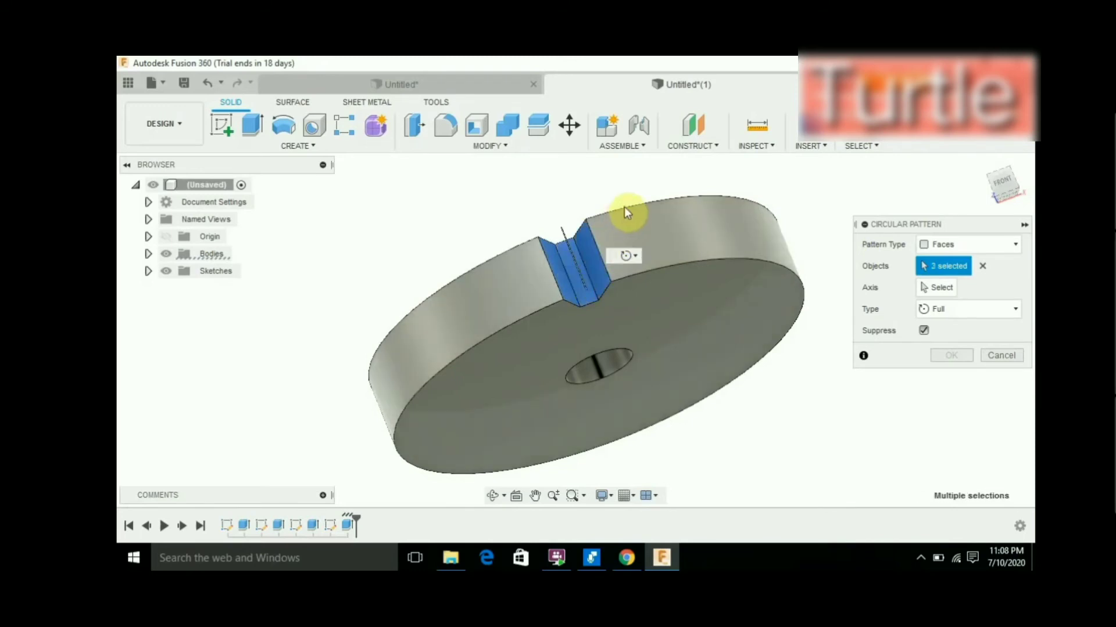
left_click(928, 288)
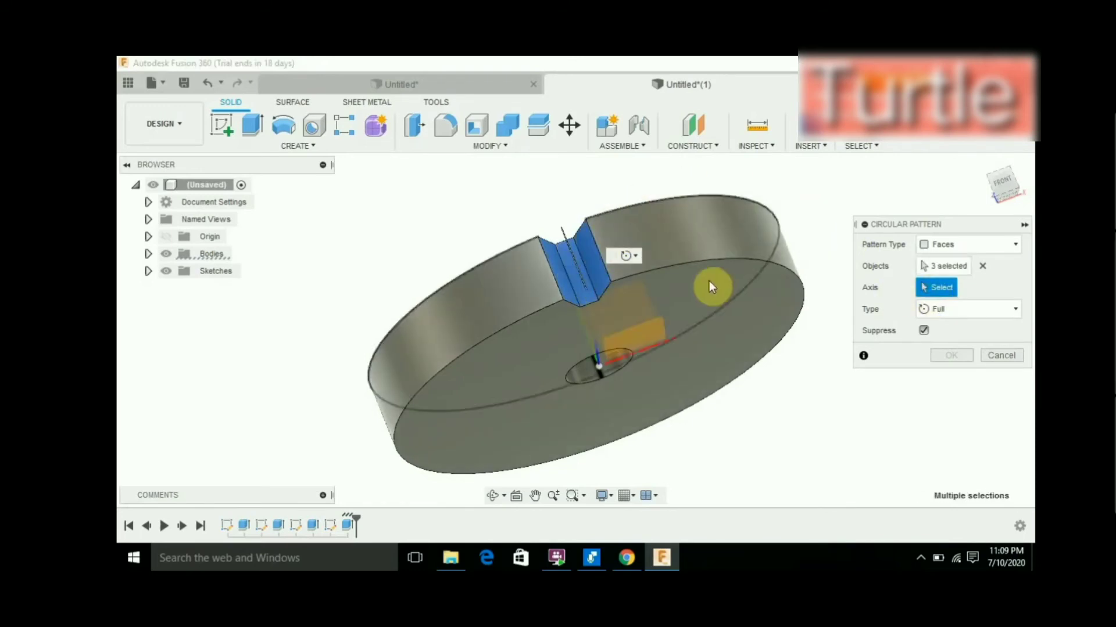
left_click(700, 265)
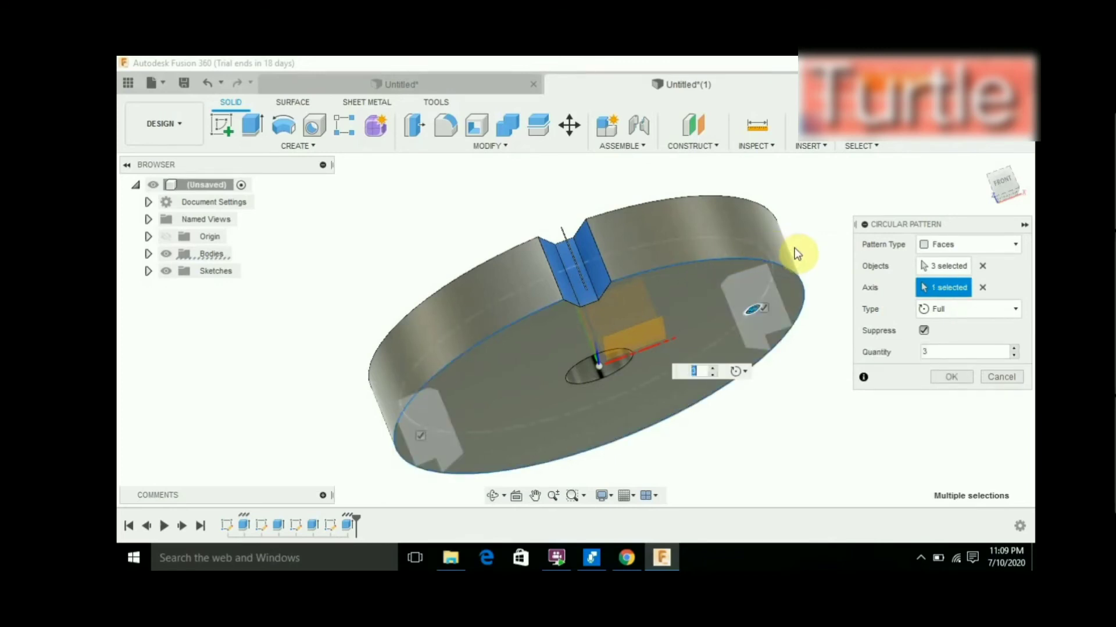
Set the pattern quantity to 20 copies and apply it
double_click(932, 351)
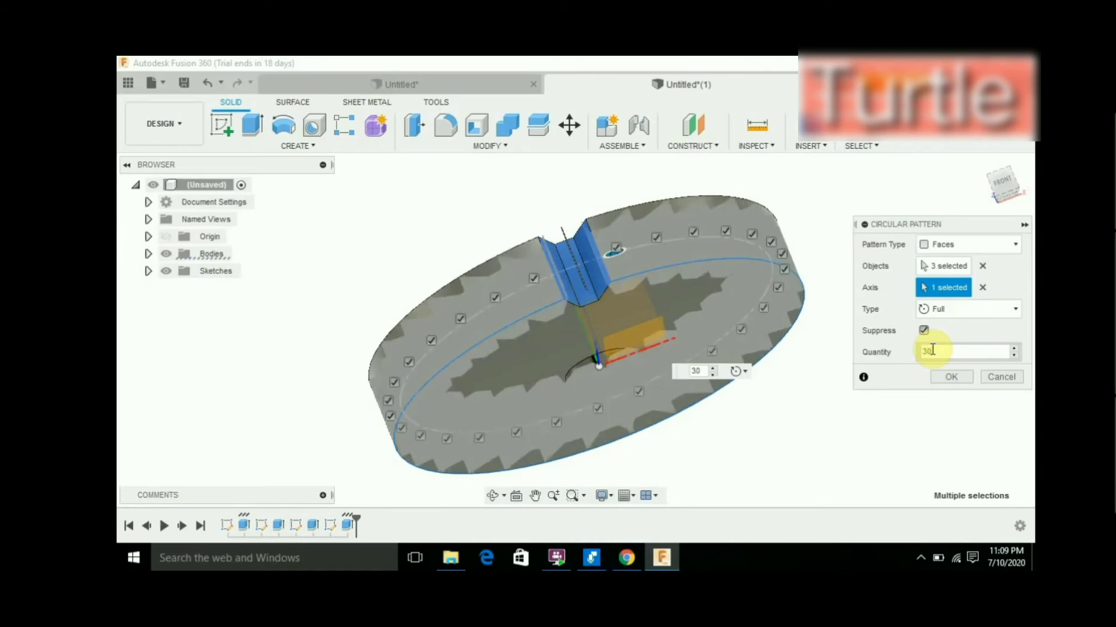
key("BackSpace")
key("BackSpace")
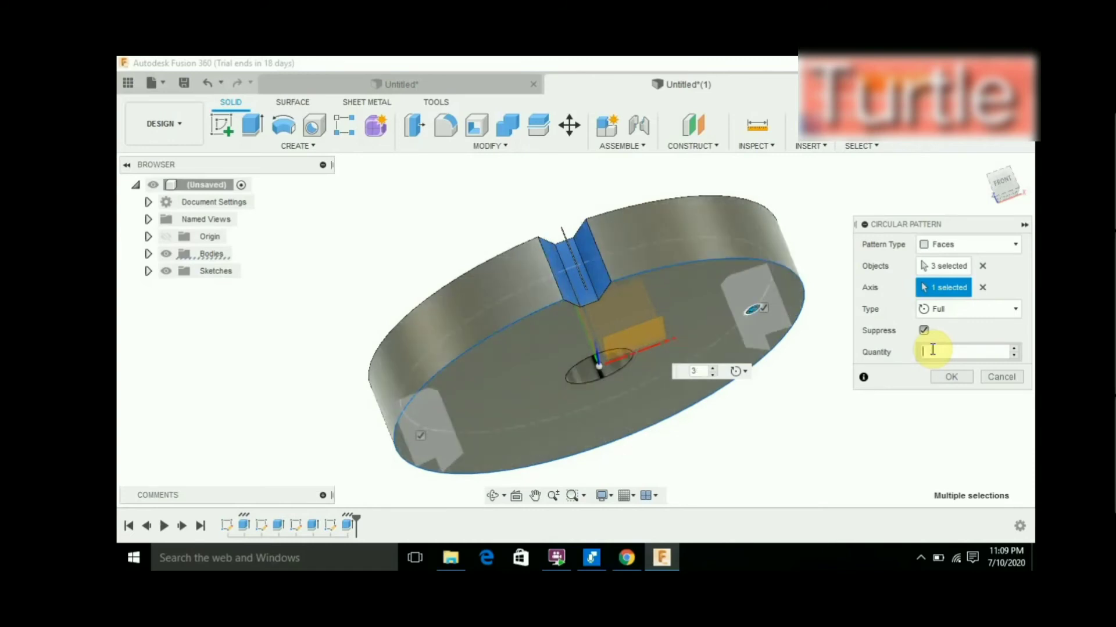
type("25")
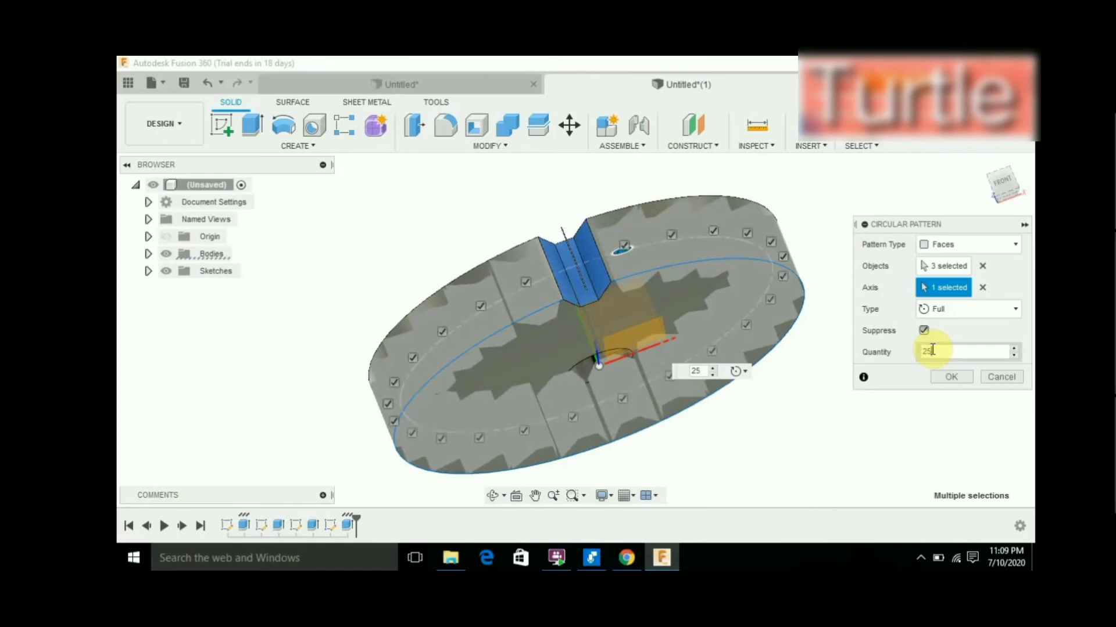
key("BackSpace")
type("0")
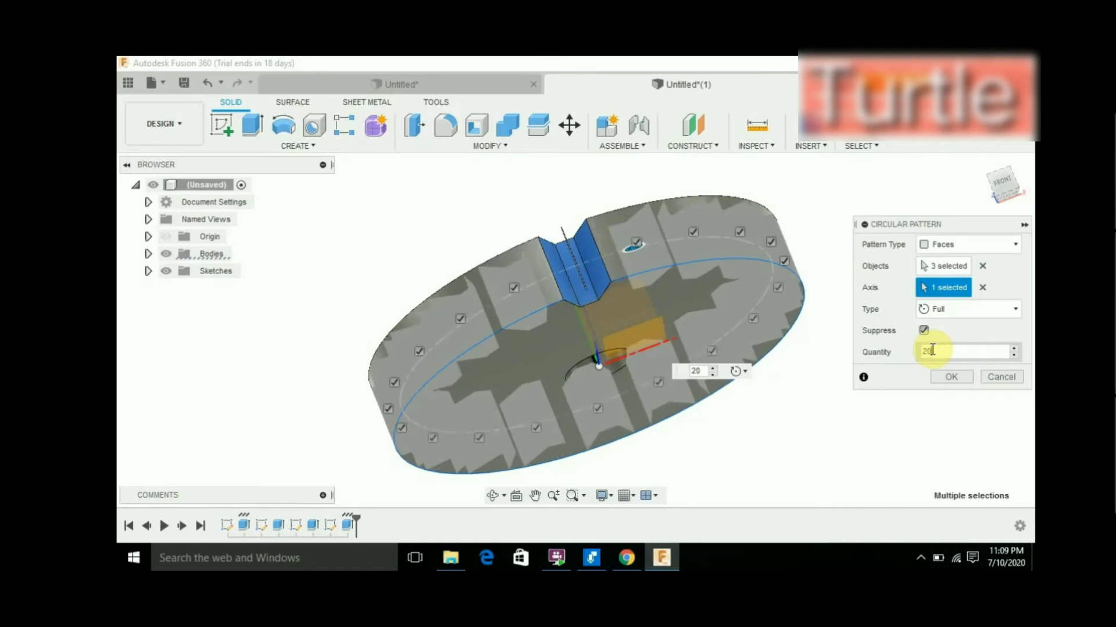
left_click(951, 378)
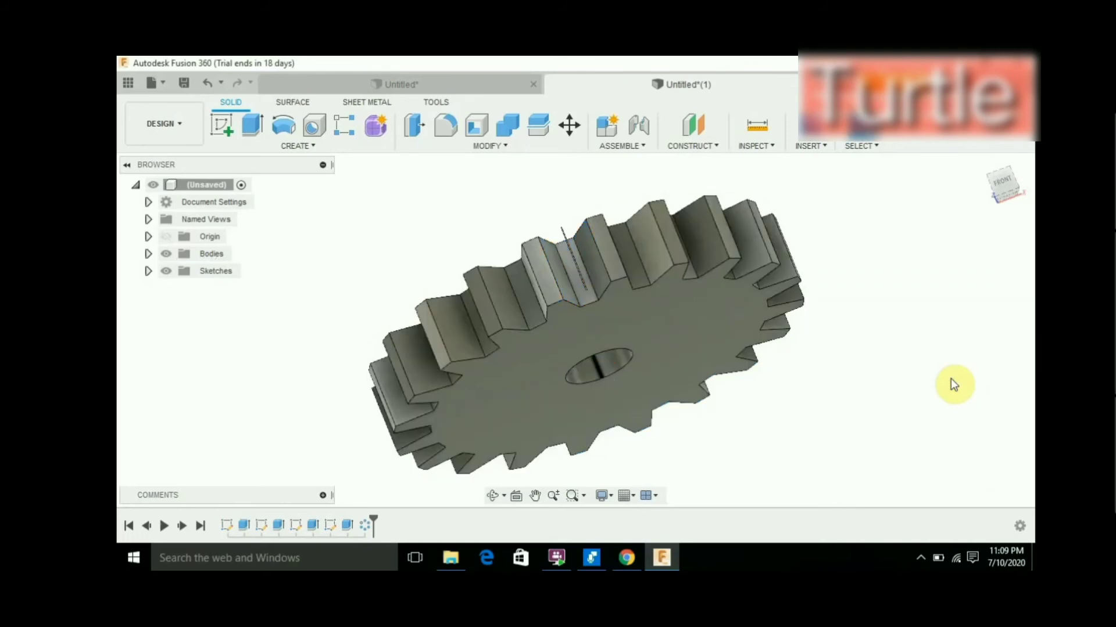
mouse_move(1002, 183)
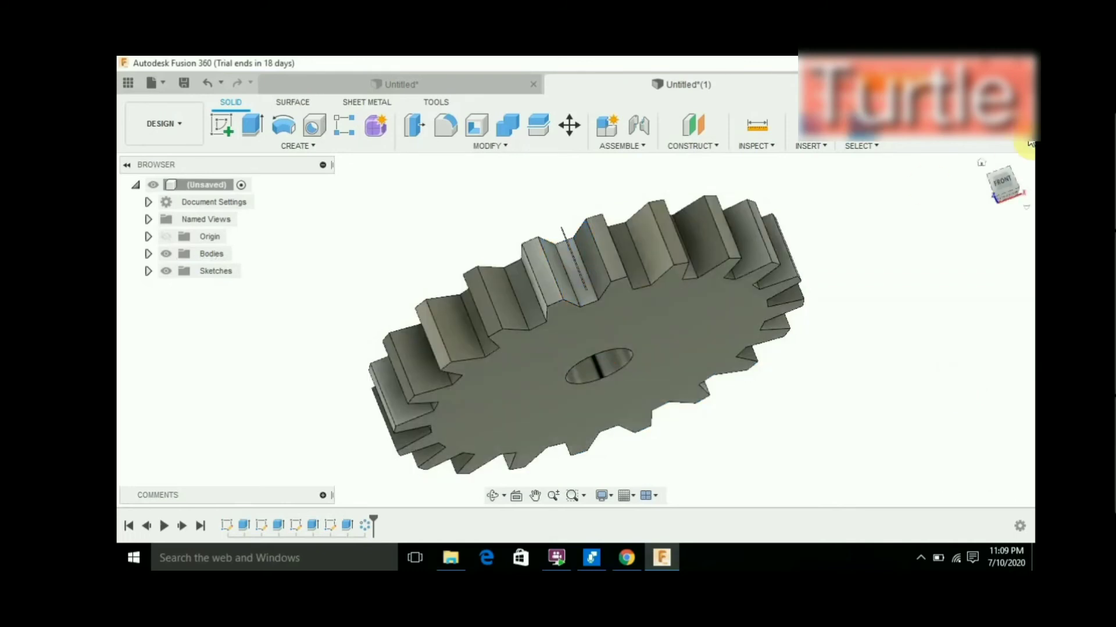
left_click(1007, 169)
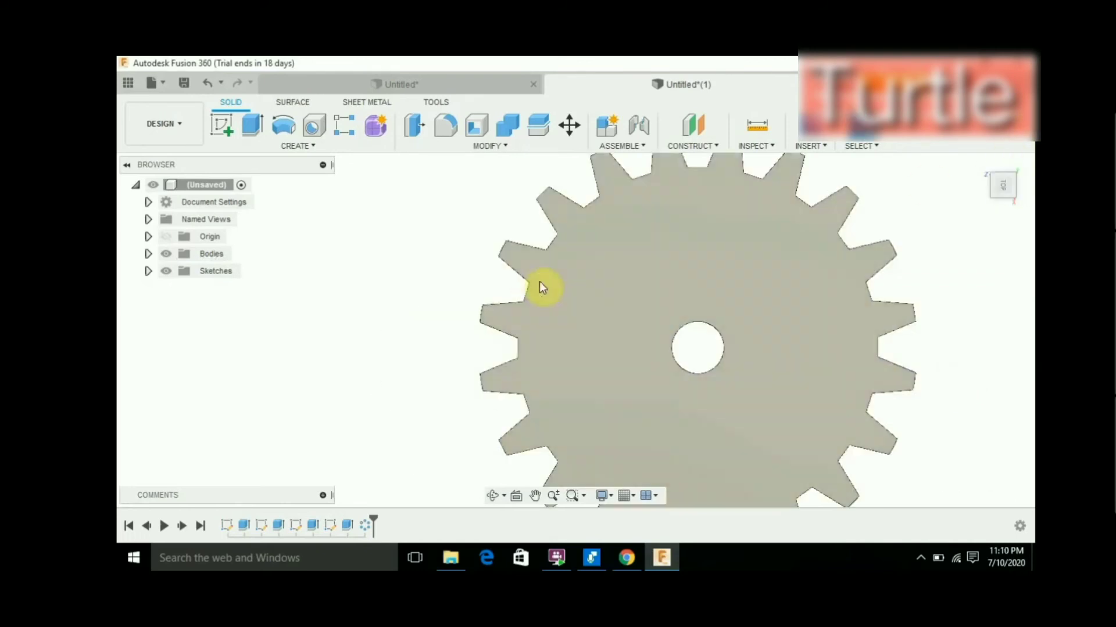
Sketch an 18 mm circle on the gear face, centred on the bore
left_click(212, 127)
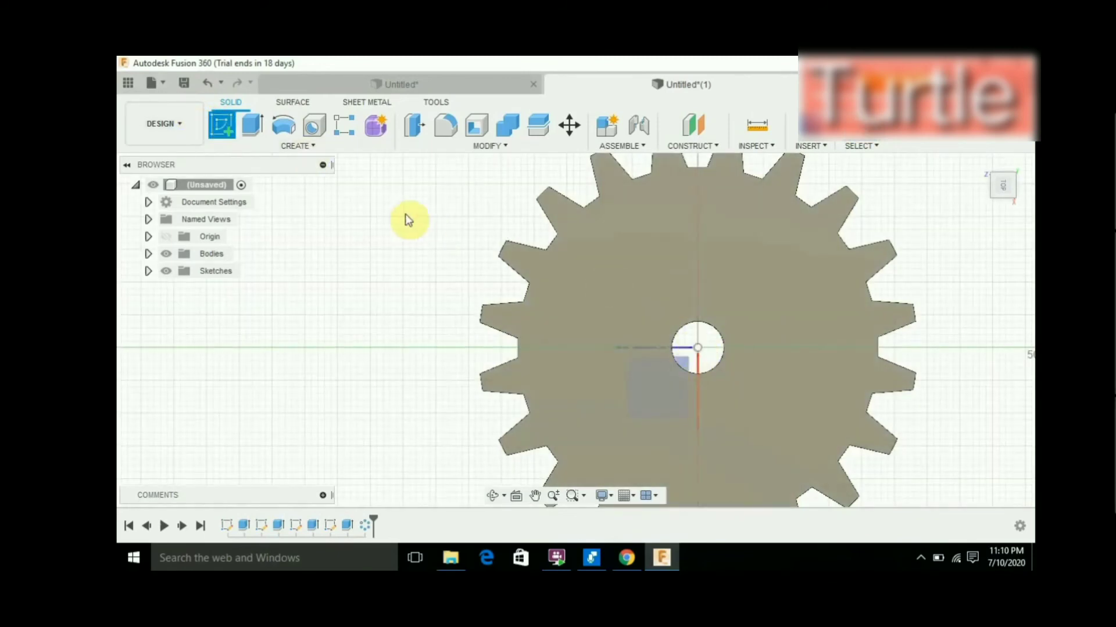
type("s")
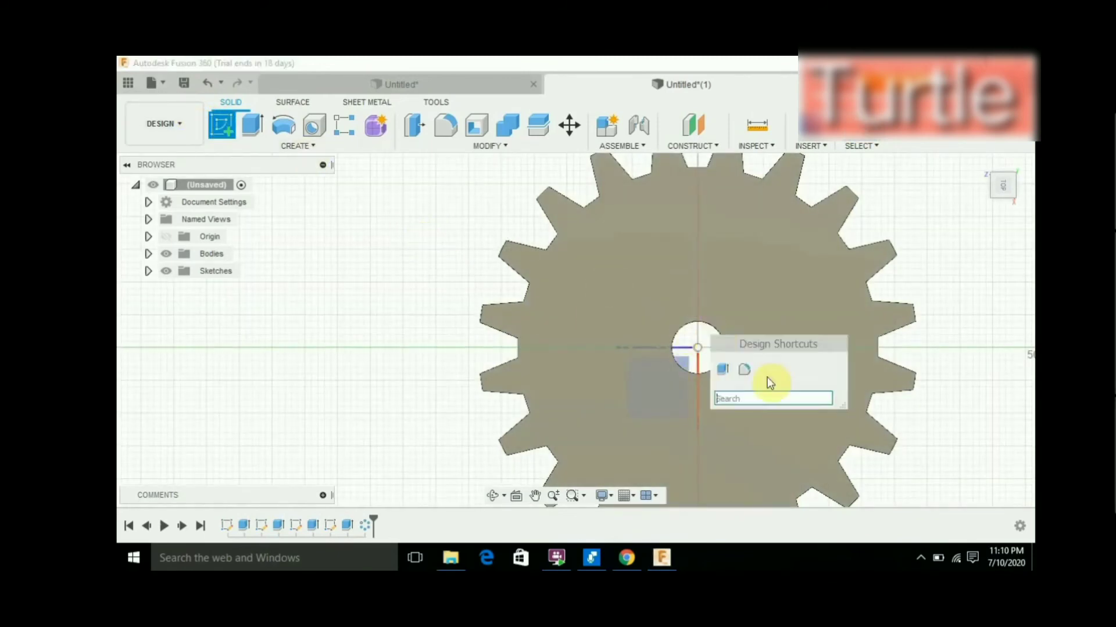
type("cir")
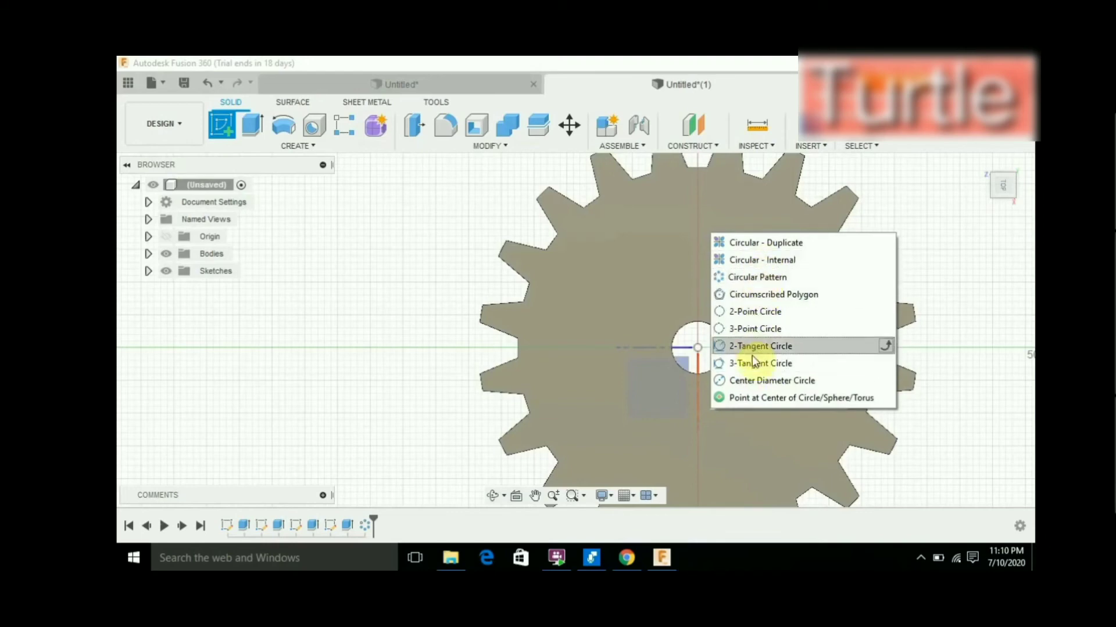
left_click(752, 382)
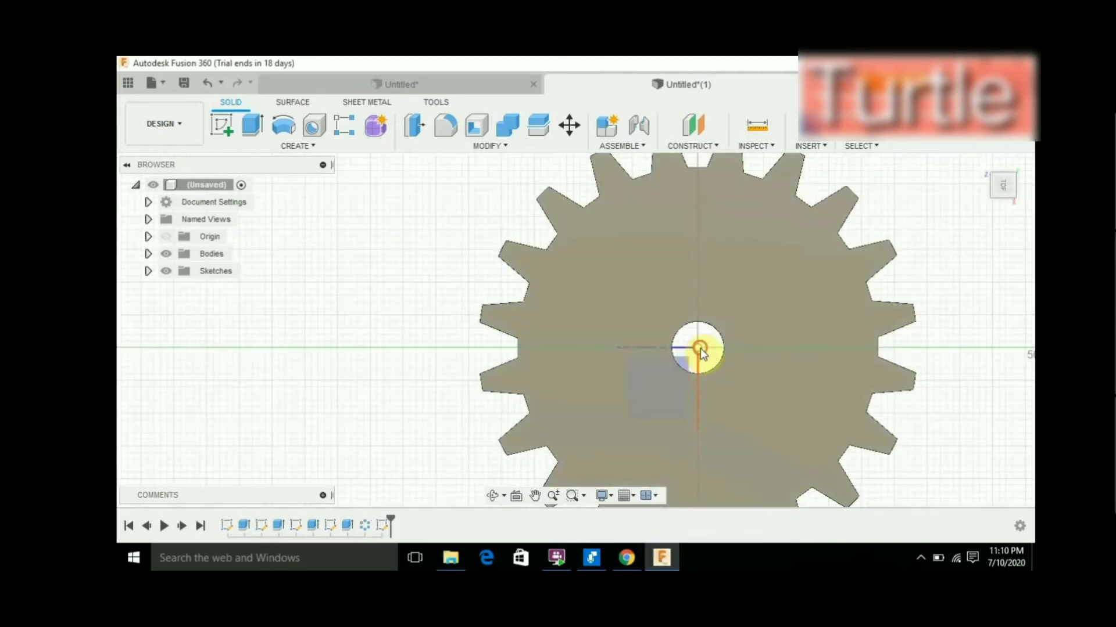
left_click(695, 352)
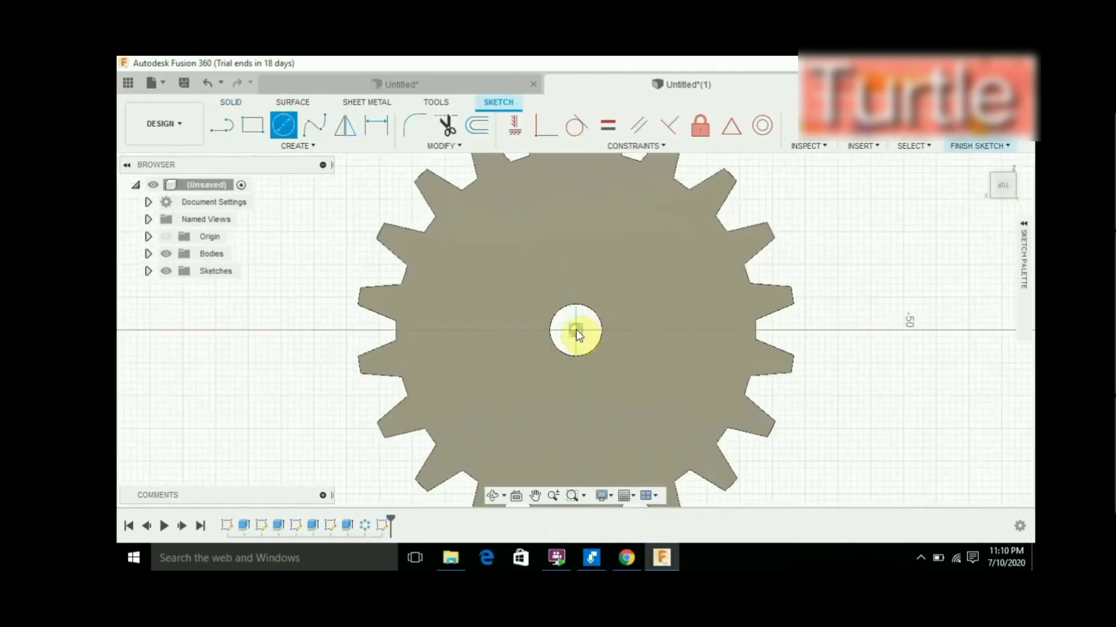
left_click(575, 330)
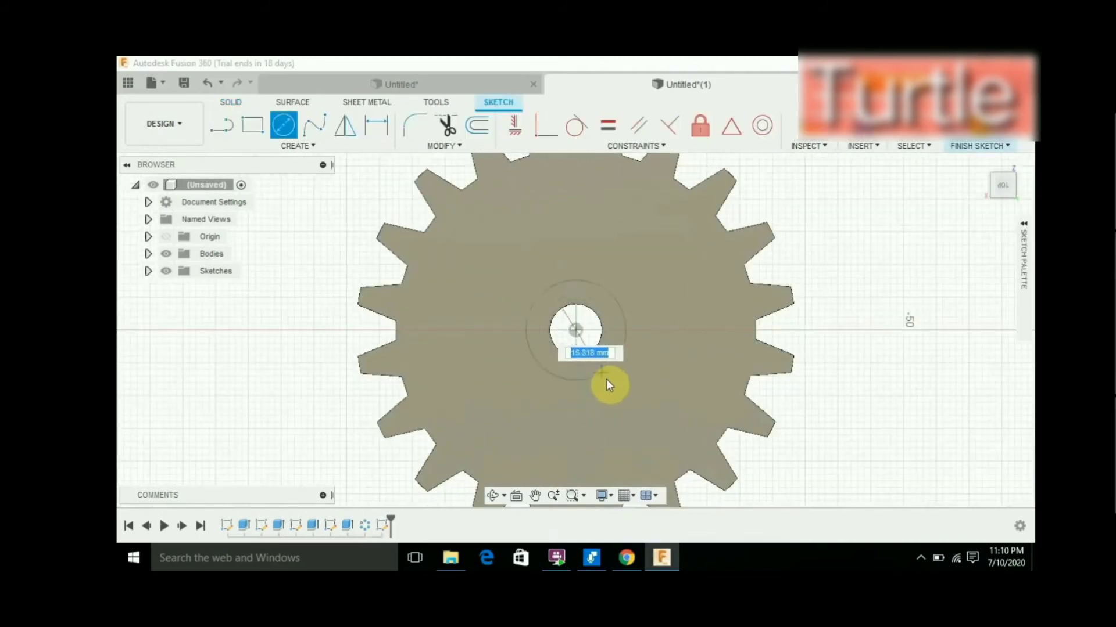
type("18")
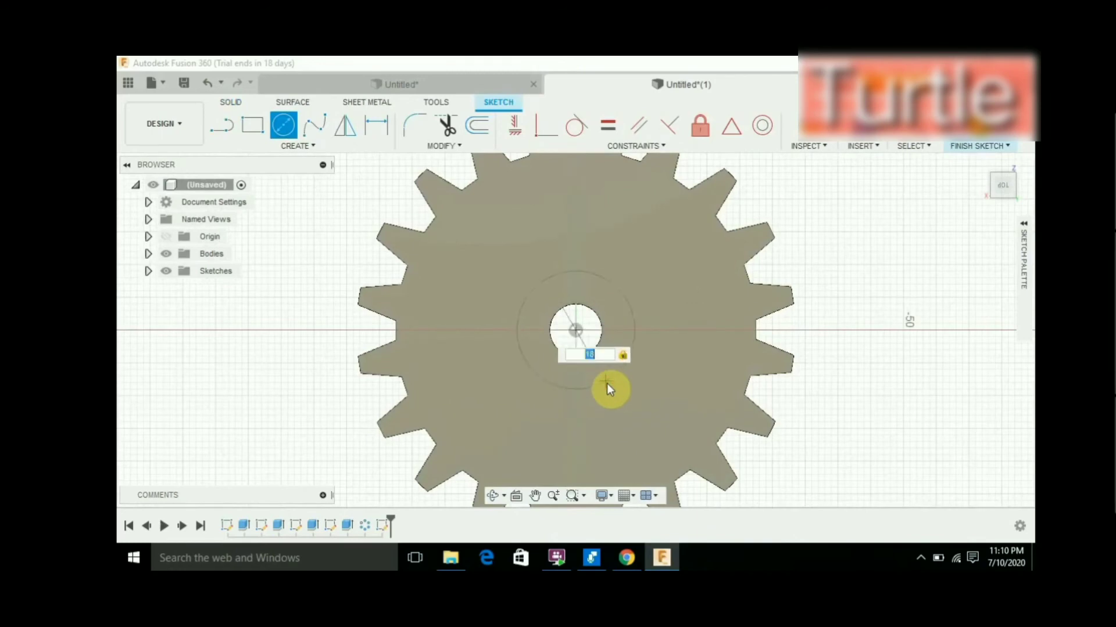
key("Return")
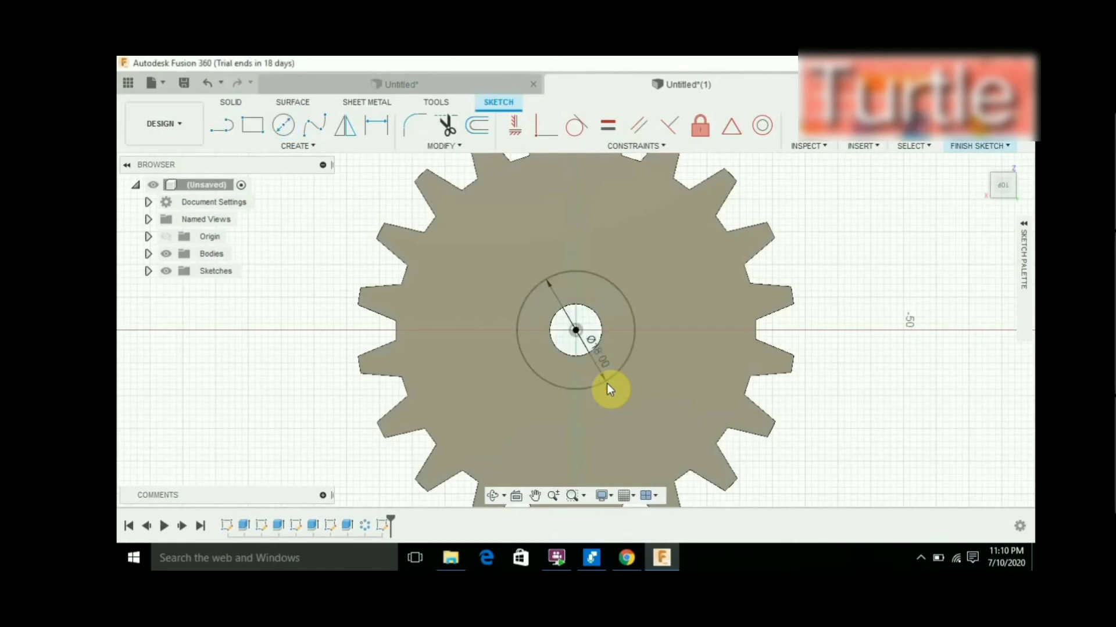
Add a concentric outer circle of about 28 mm around it
left_click(1001, 189)
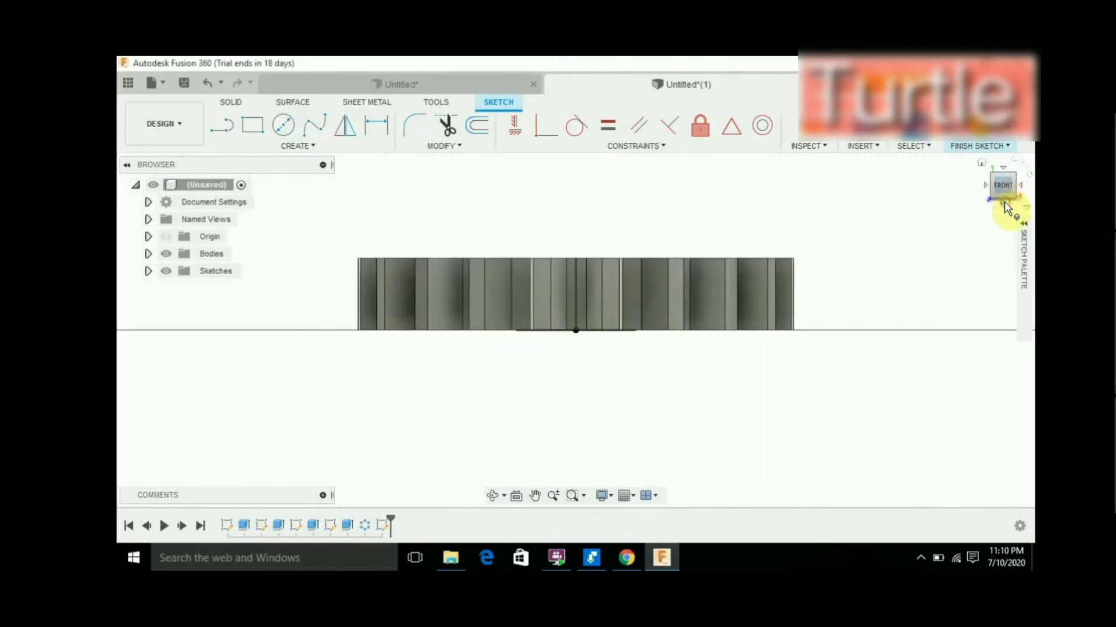
left_click(1006, 202)
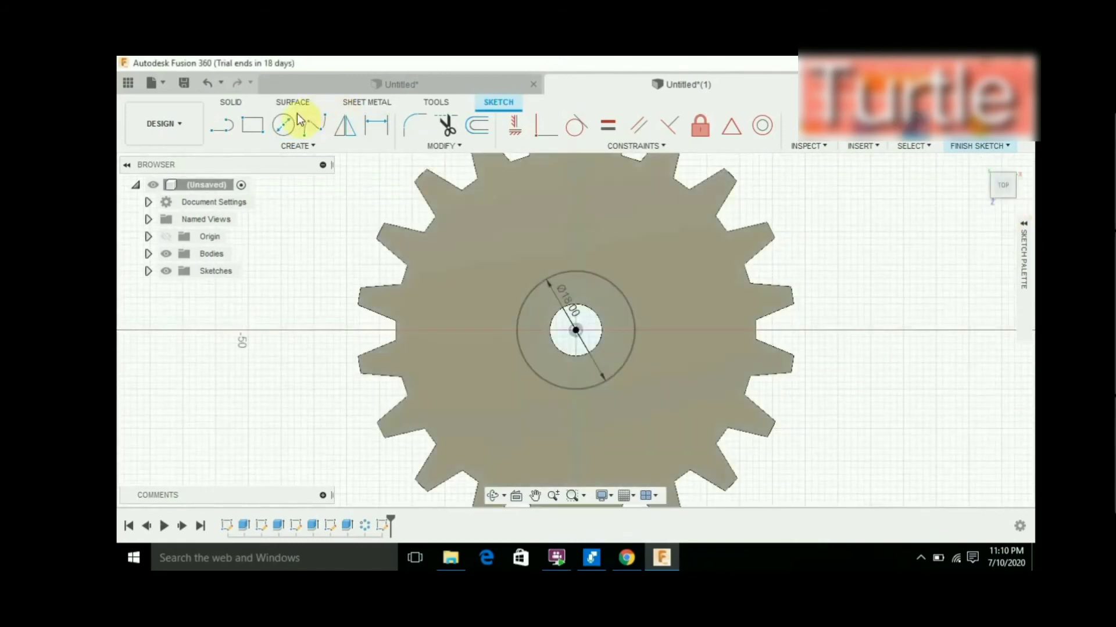
left_click(281, 124)
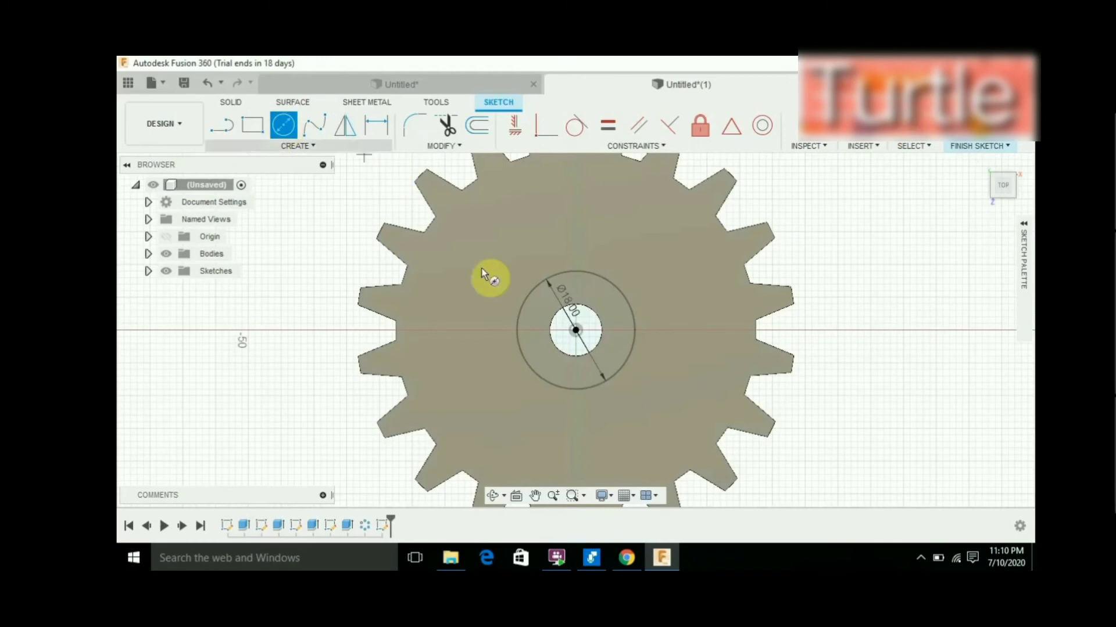
left_click(575, 332)
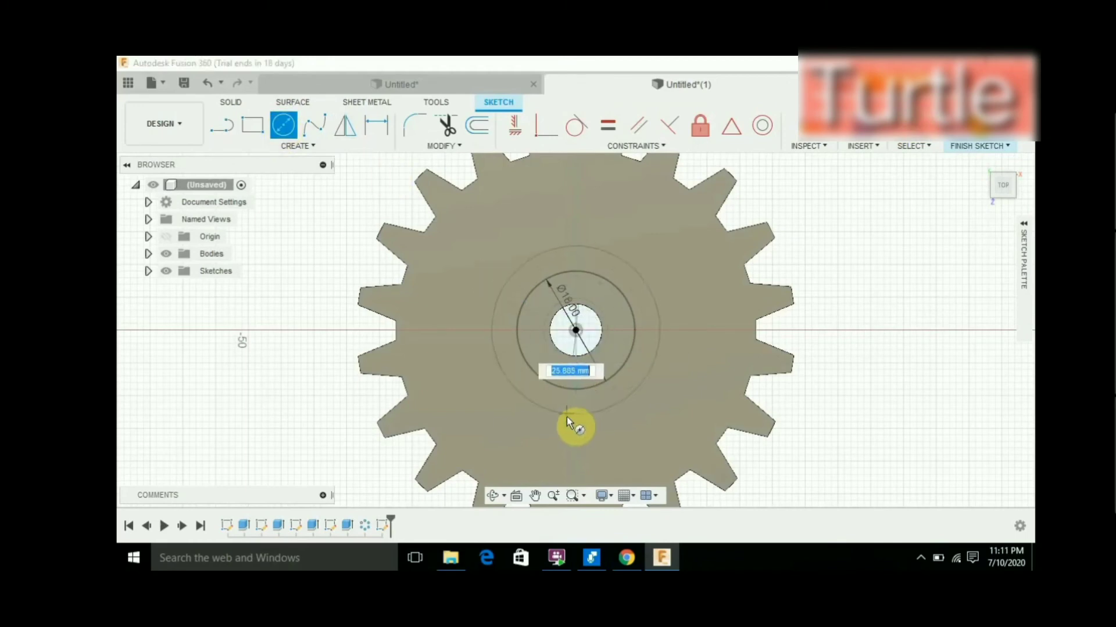
left_click(581, 423)
left_click_drag(1002, 185, 1021, 200)
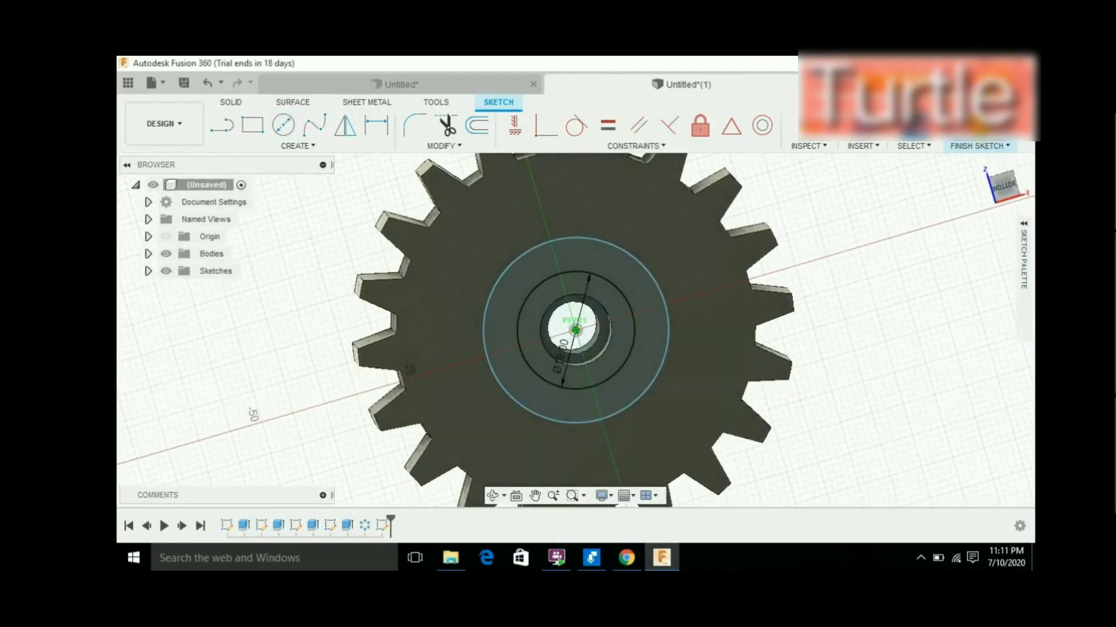
left_click(892, 298)
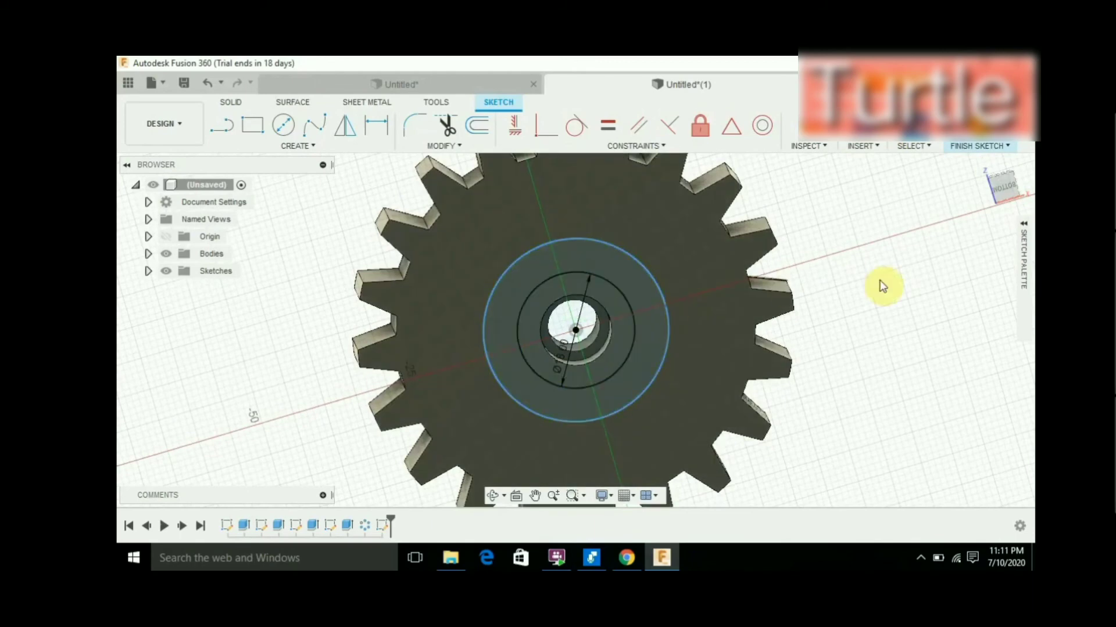
Cut the ring between the circles 11 mm deep, then undo that cut
key("e")
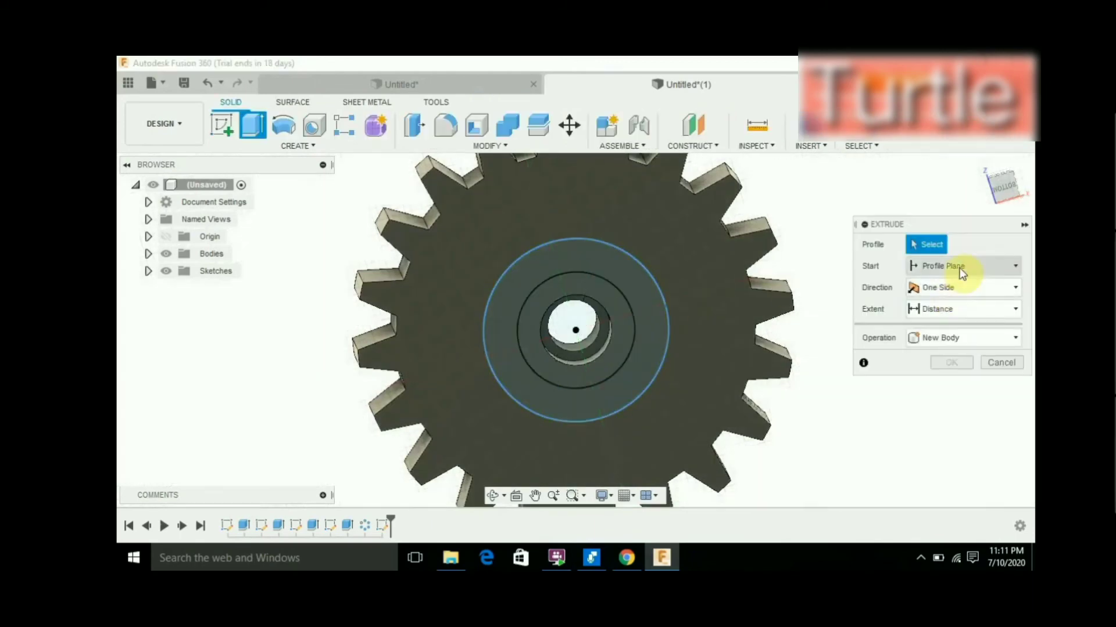
left_click(640, 295)
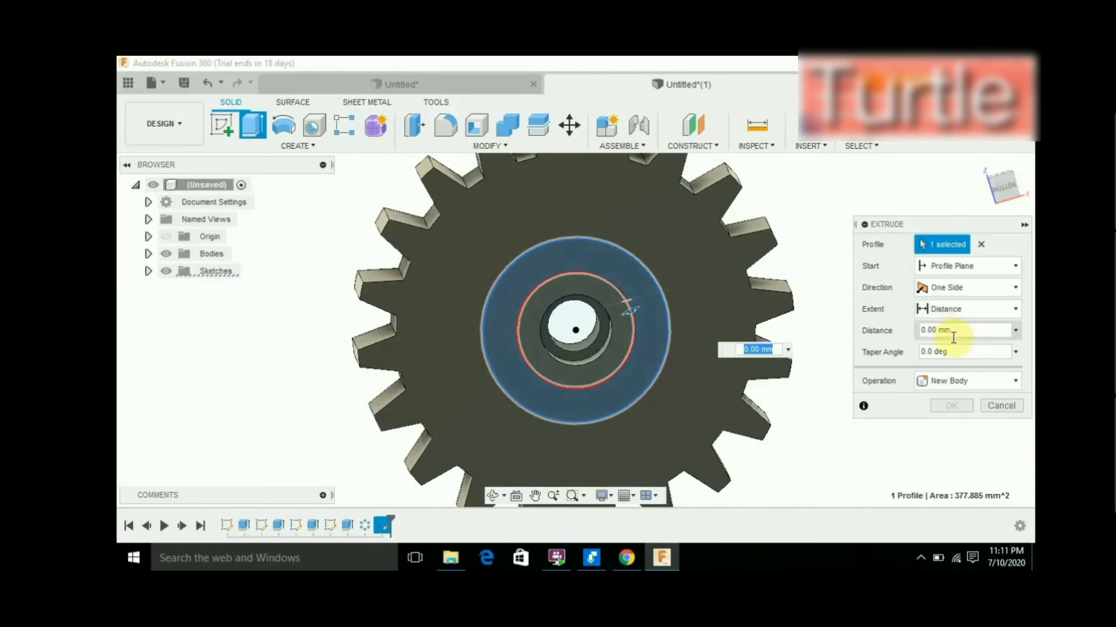
left_click(925, 331)
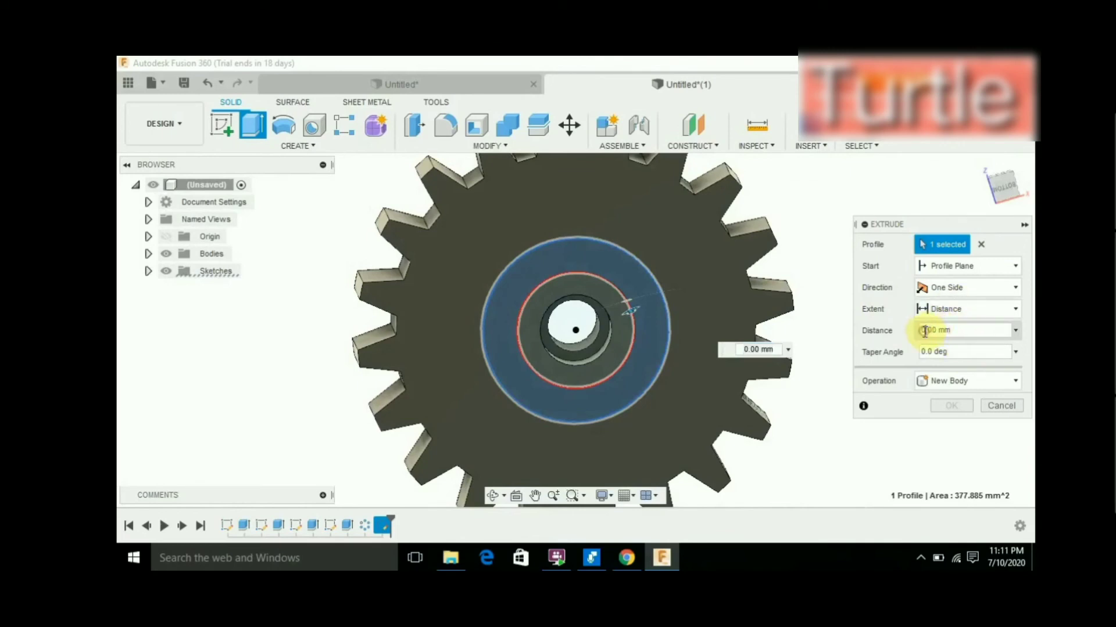
type("11")
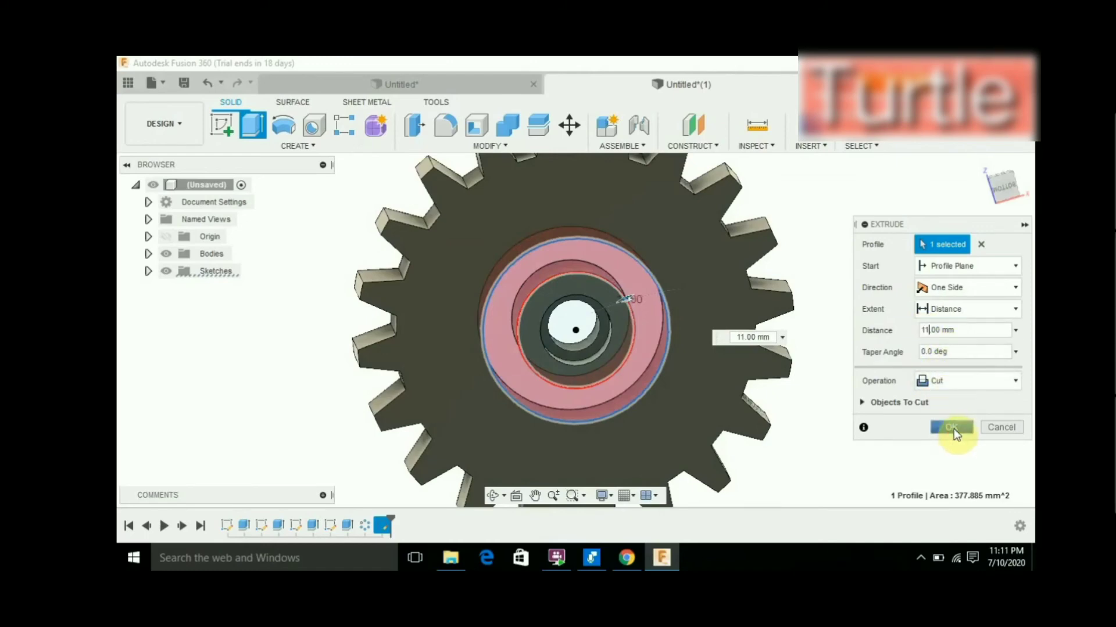
left_click(952, 428)
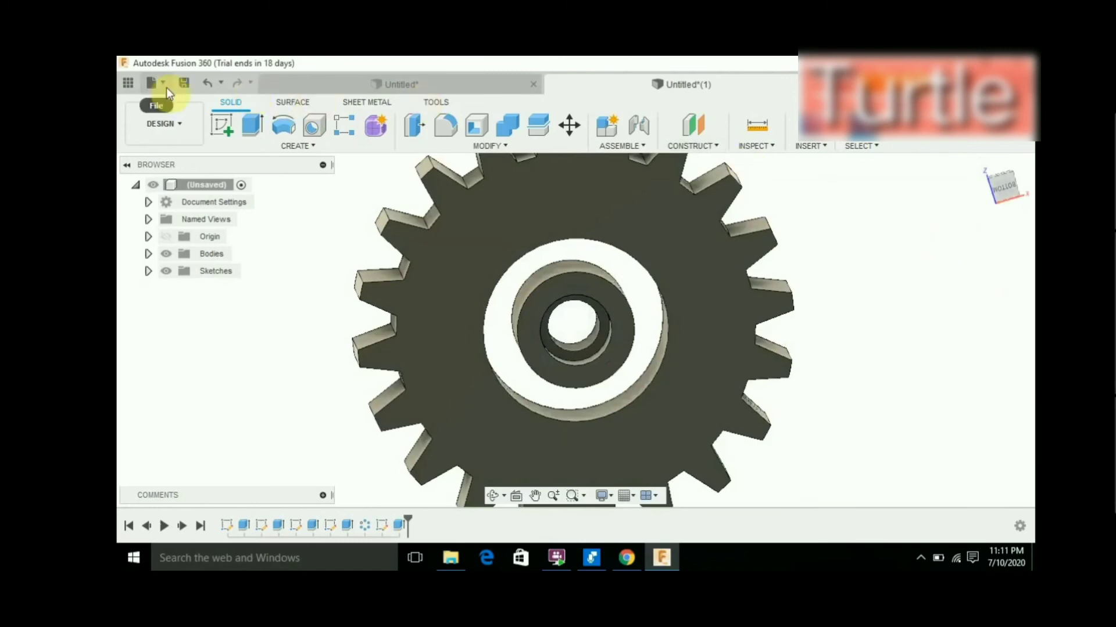
left_click(204, 84)
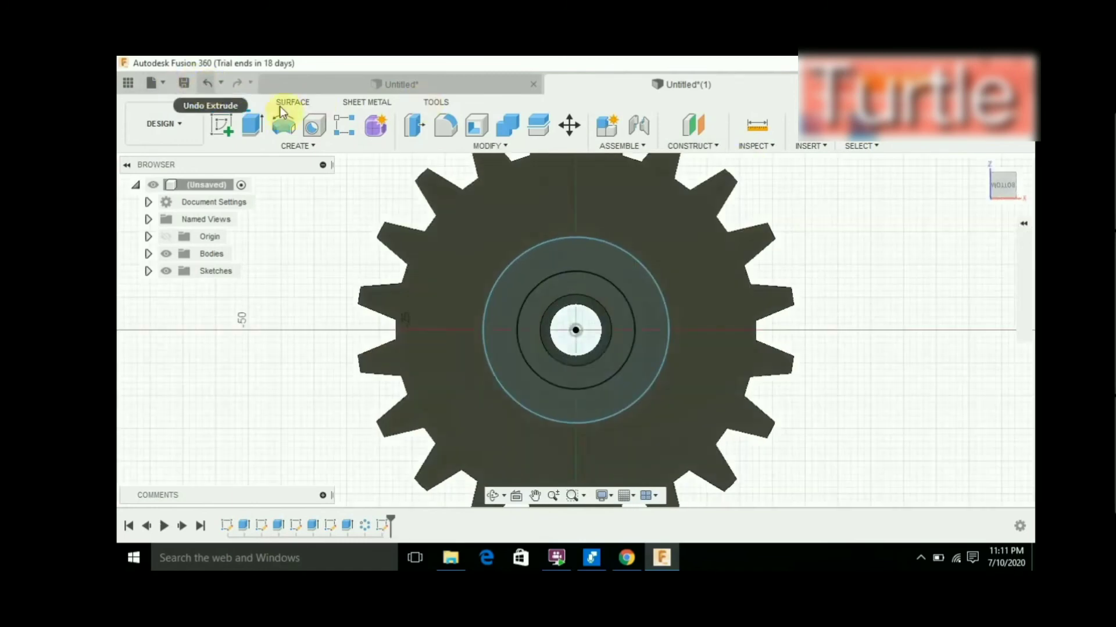
Extrude the ring profile 4 mm as a Join to form the raised hub
left_click(628, 289)
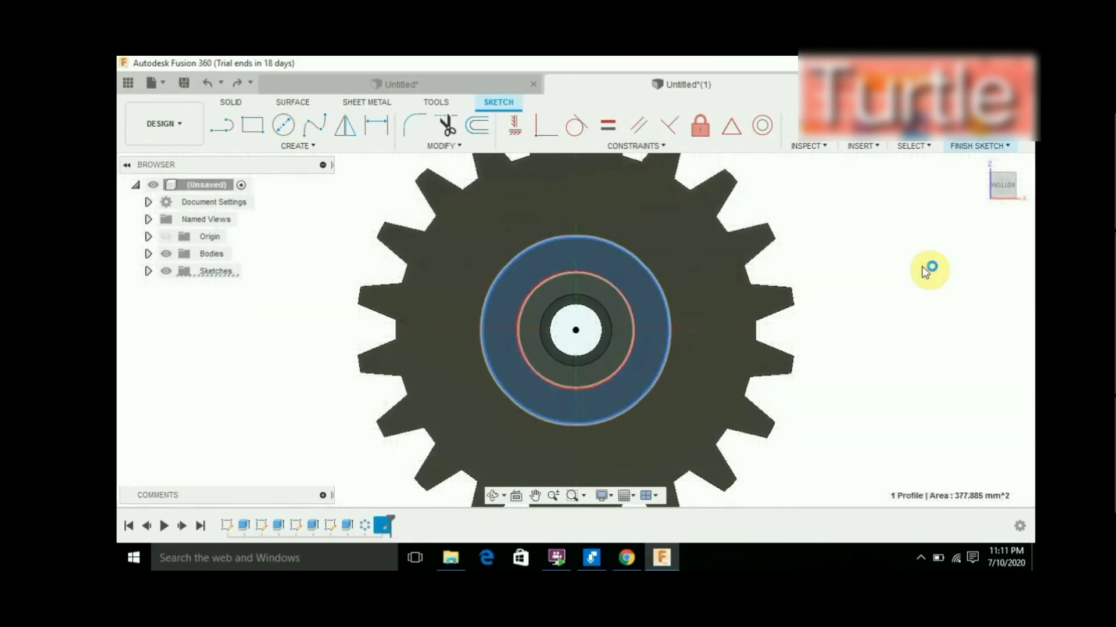
key("e")
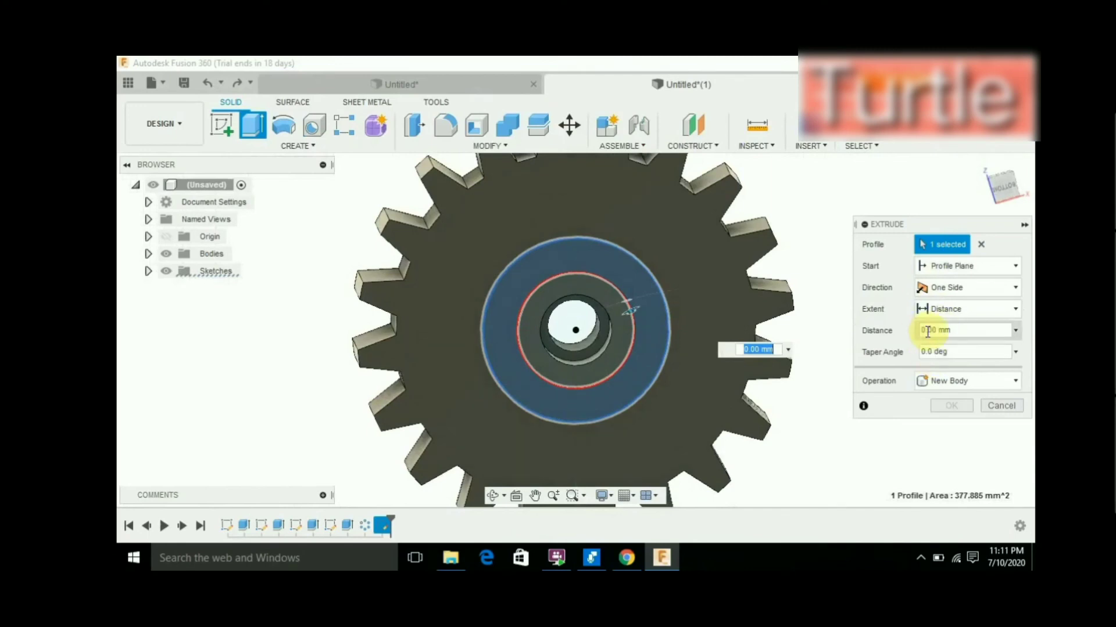
left_click(927, 331)
type("4")
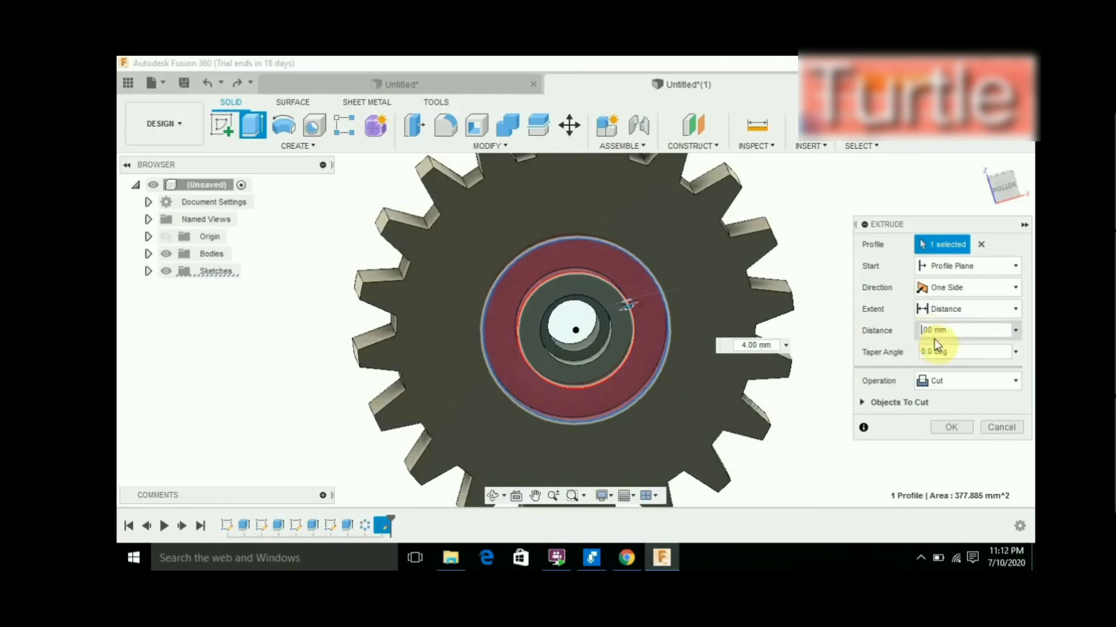
type("4")
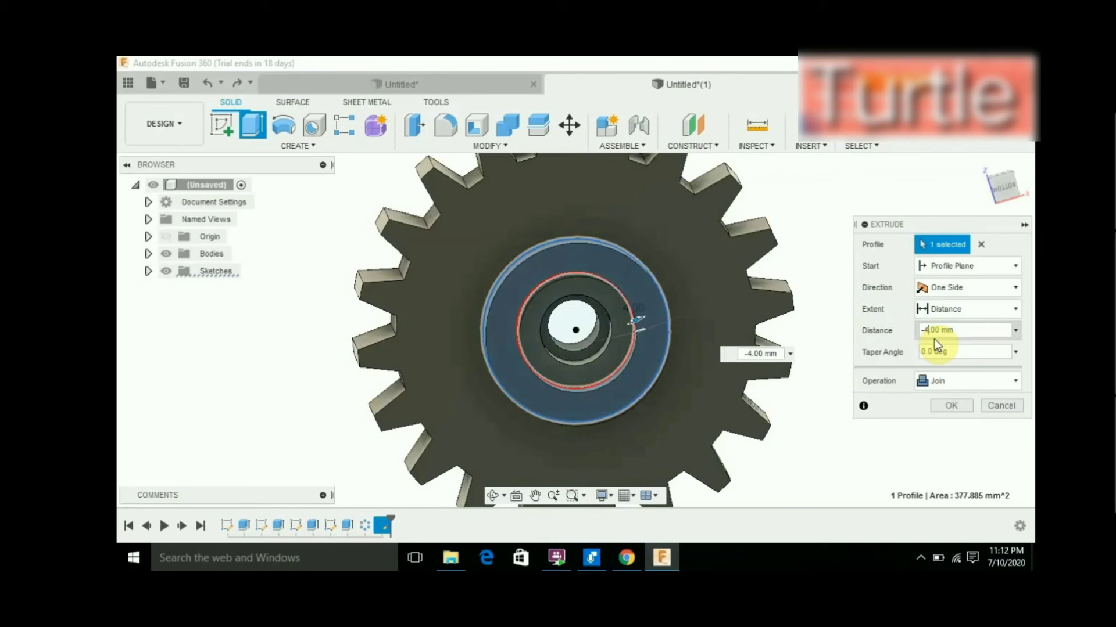
left_click(951, 406)
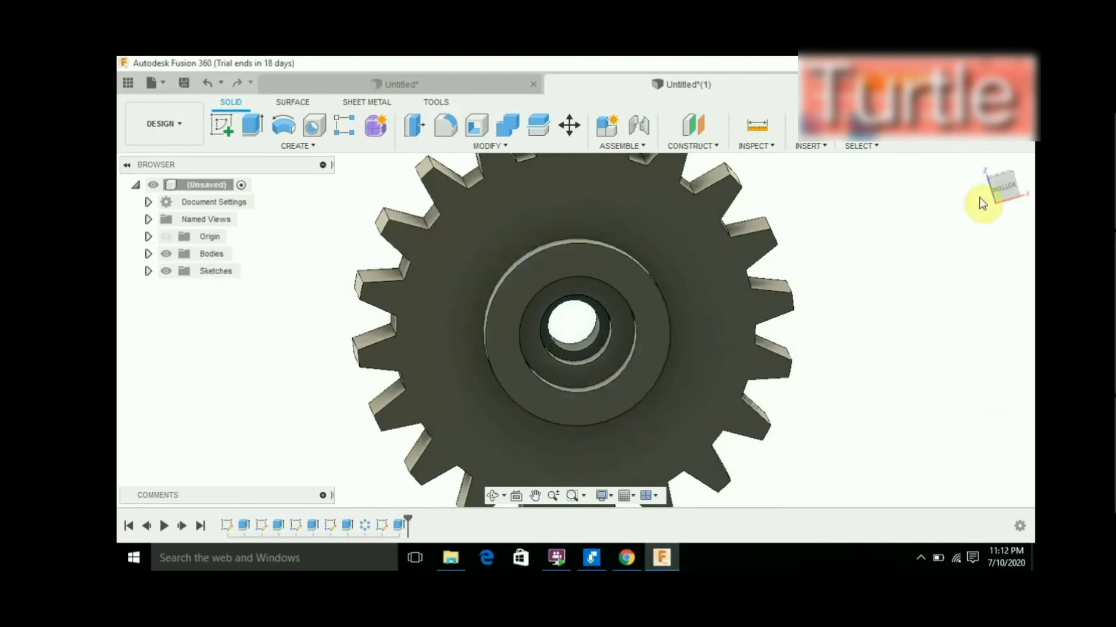
mouse_move(1002, 184)
mouse_move(991, 185)
middle_mouse_down("shift")
mouse_move(173, 165)
mouse_move(950, 228)
mouse_move(869, 216)
mouse_move(1024, 184)
mouse_move(991, 169)
mouse_move(988, 183)
middle_mouse_up("shift")
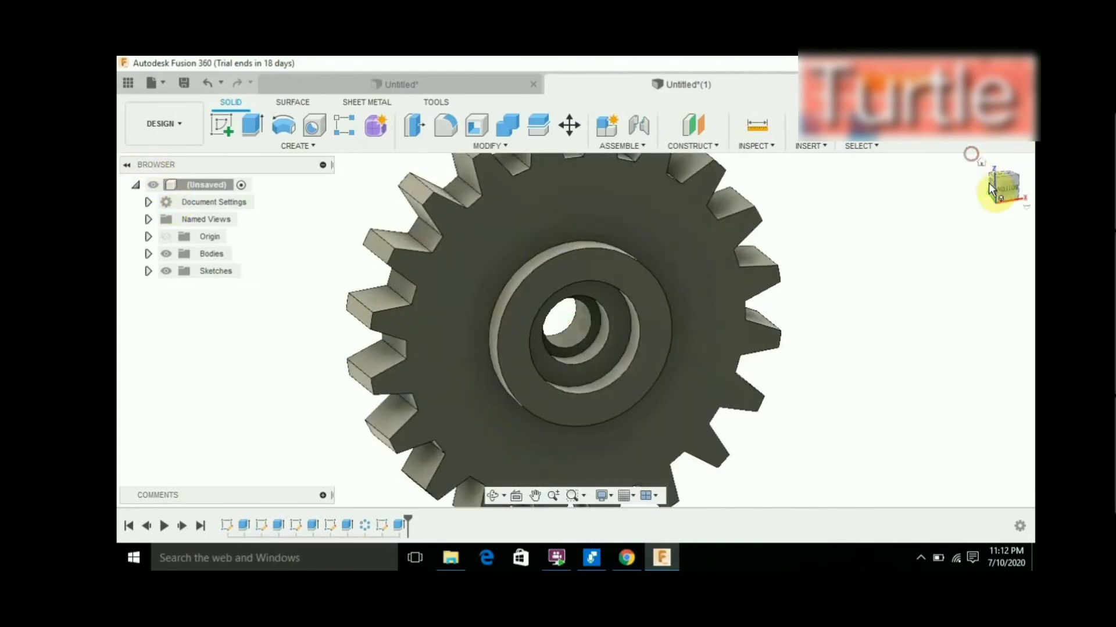
Fillet the hub ring's outer circular edge with a 2 mm radius
key("f")
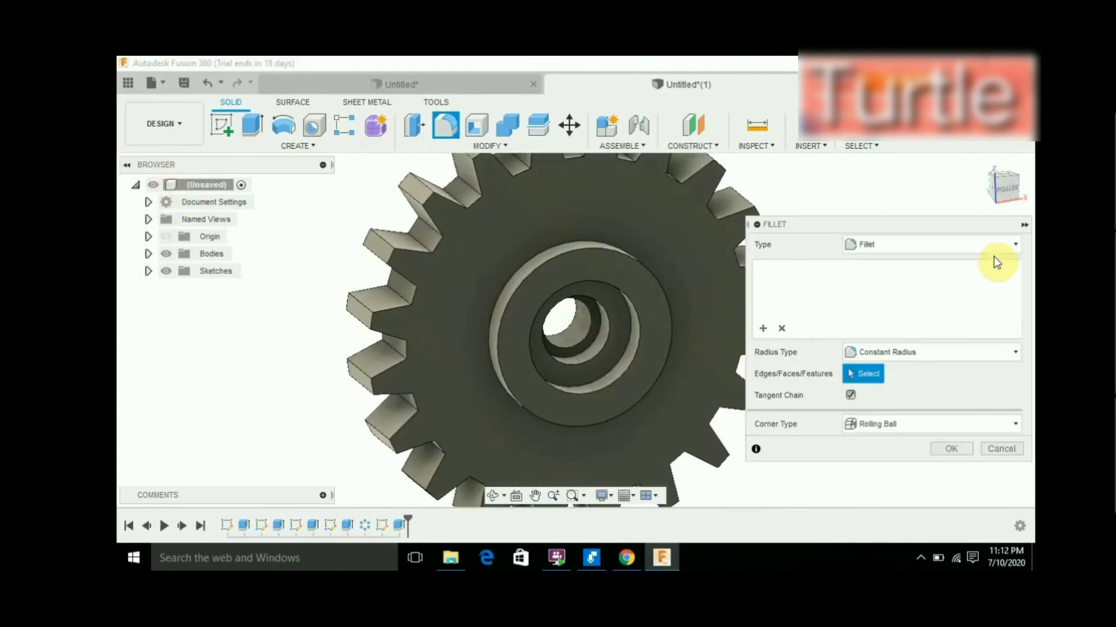
left_click(533, 256)
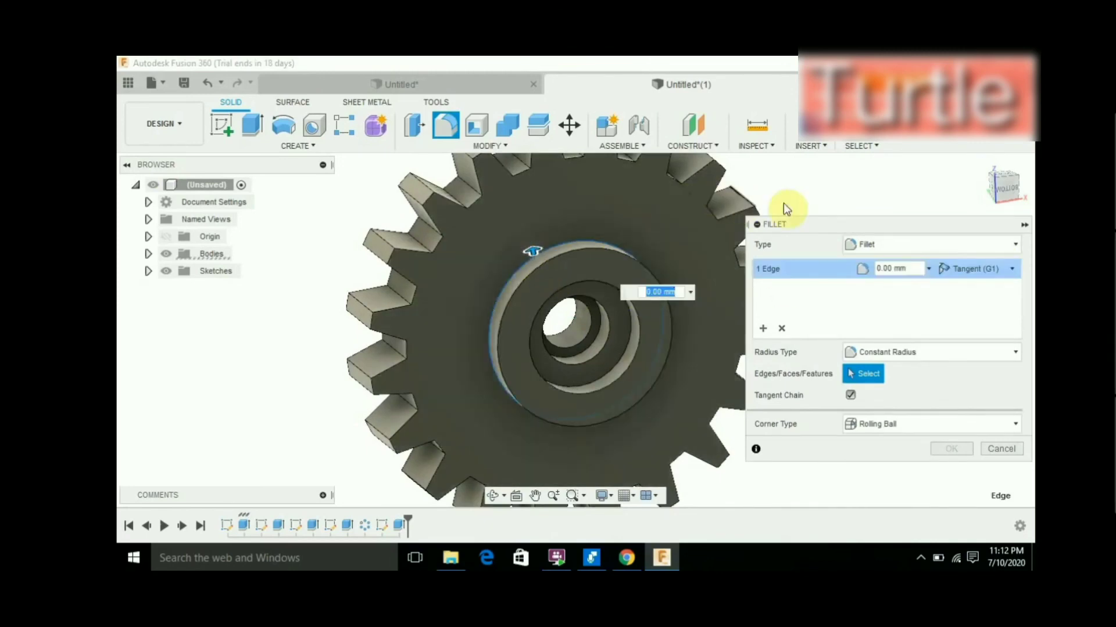
left_click(880, 268)
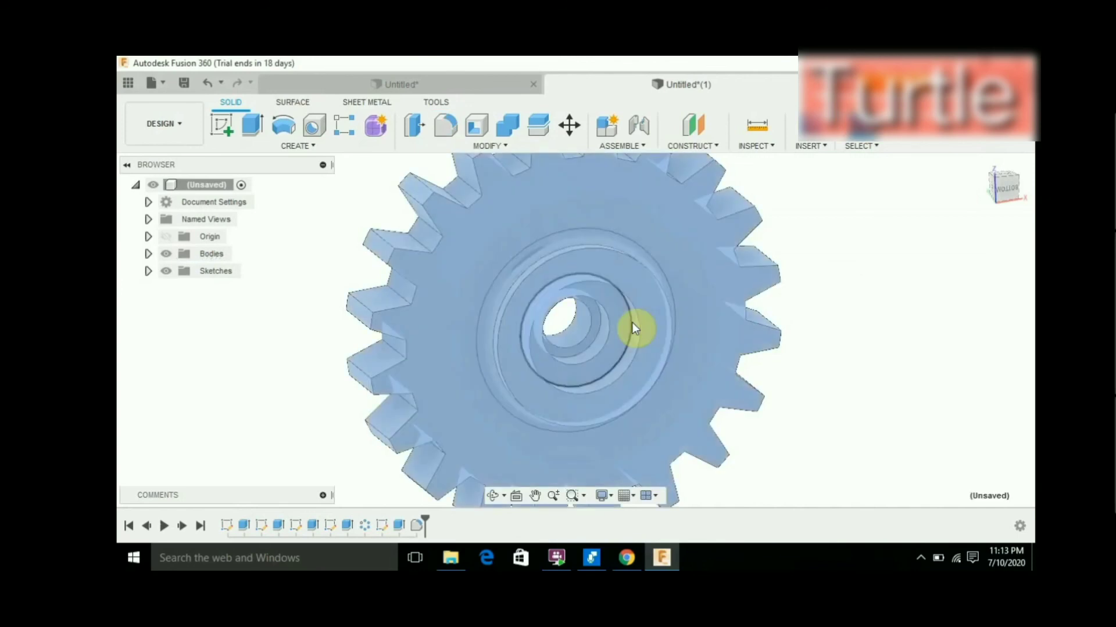
Fillet the inner edge of the raised hub ring
key("f")
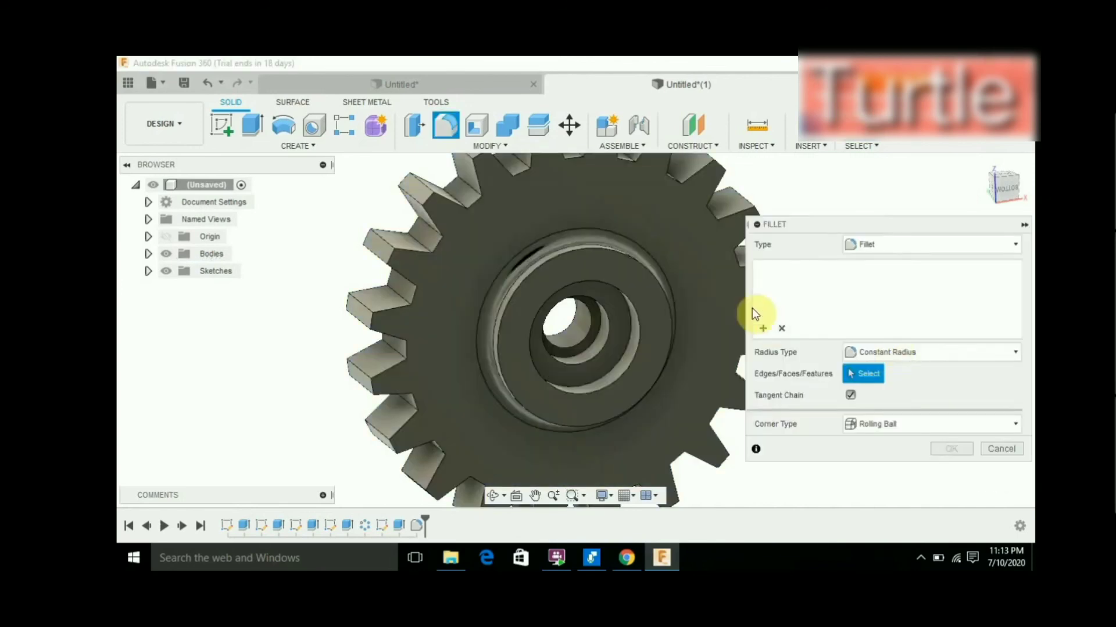
left_click(631, 325)
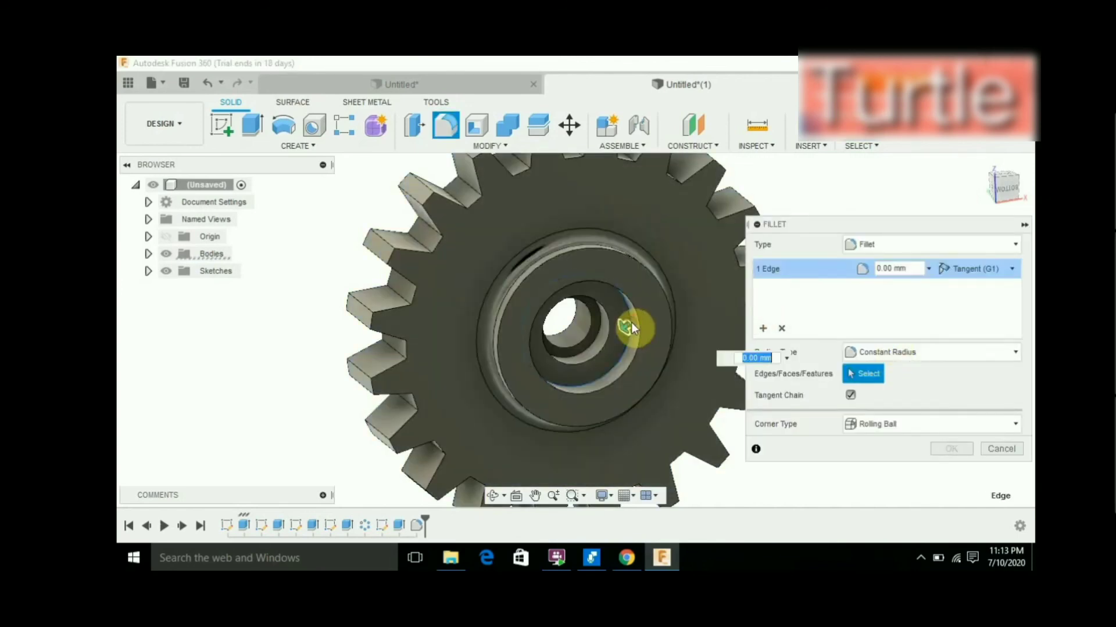
left_click(892, 269)
type("1")
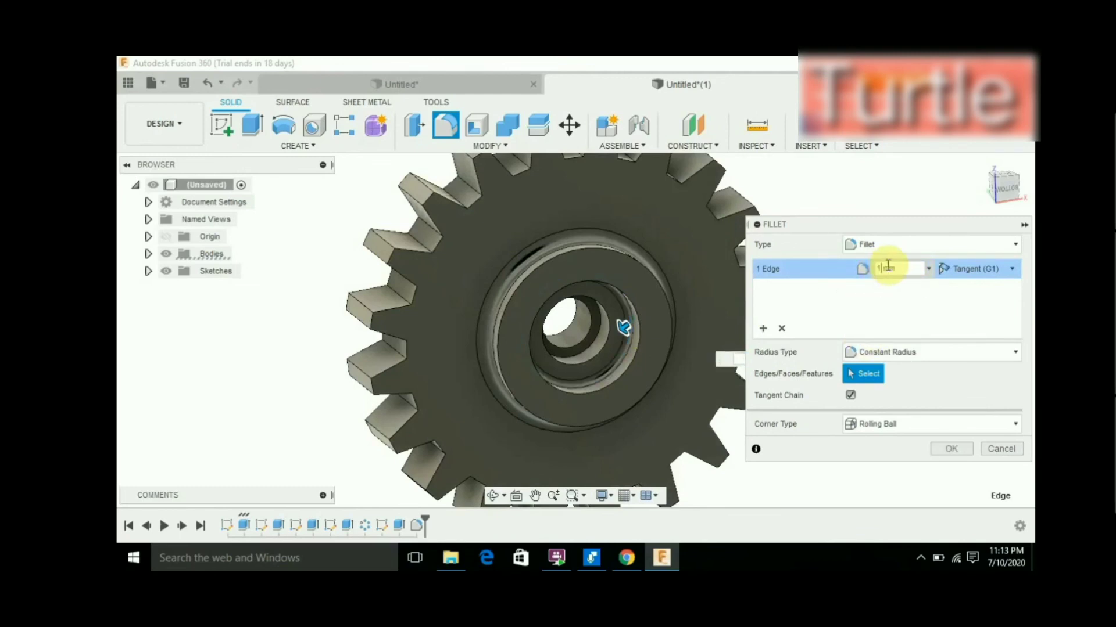
left_click(952, 449)
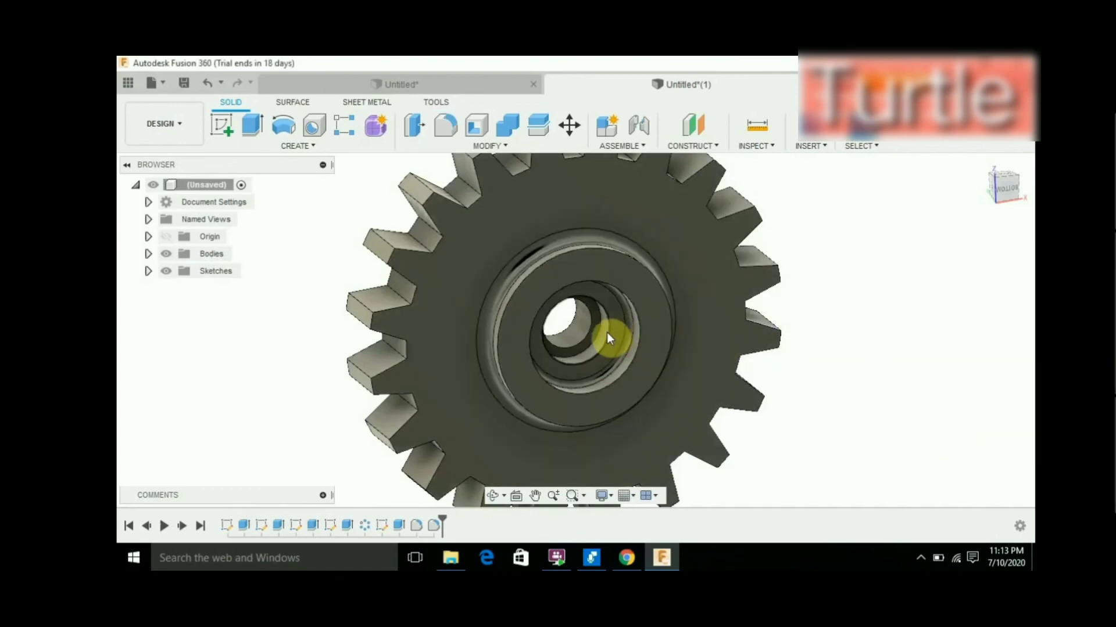
Round the central bore edge with a 1 mm fillet
left_click(600, 329)
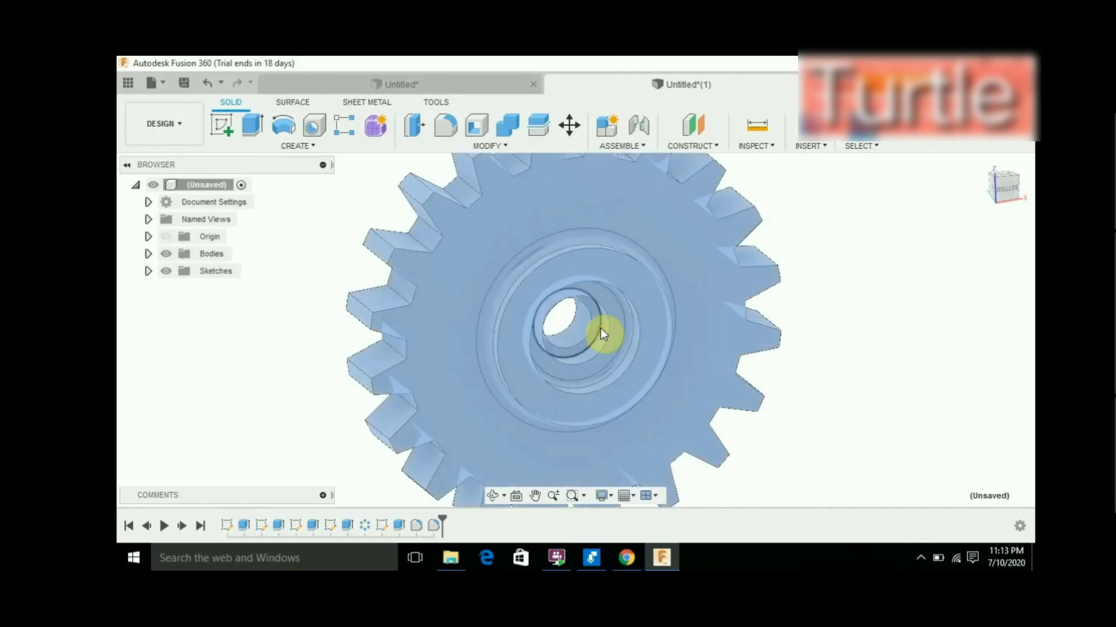
left_click(904, 315)
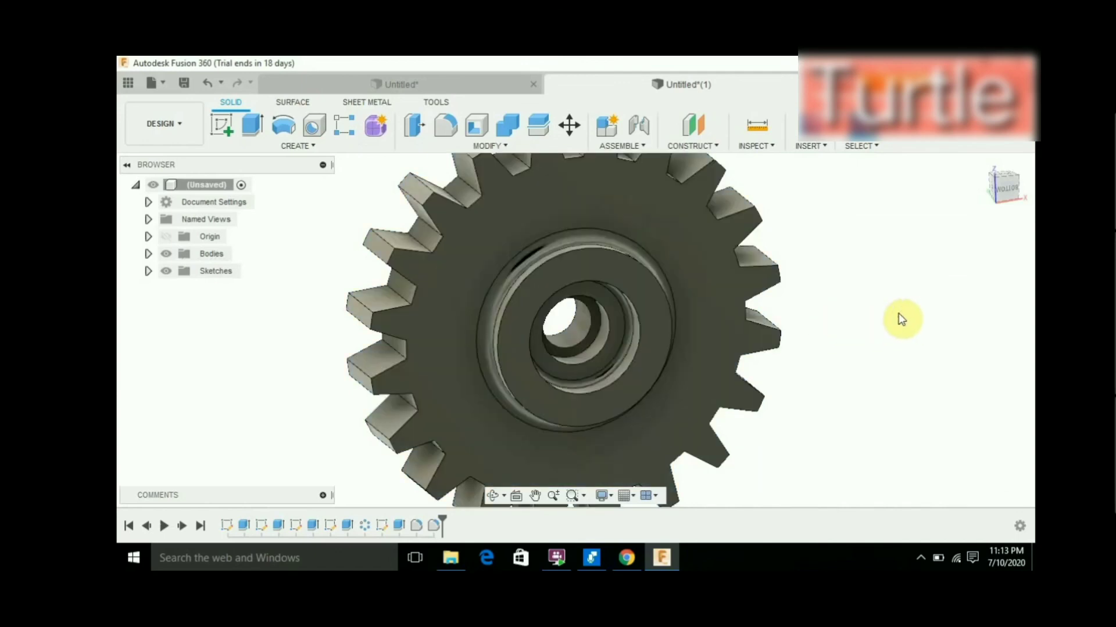
key("f")
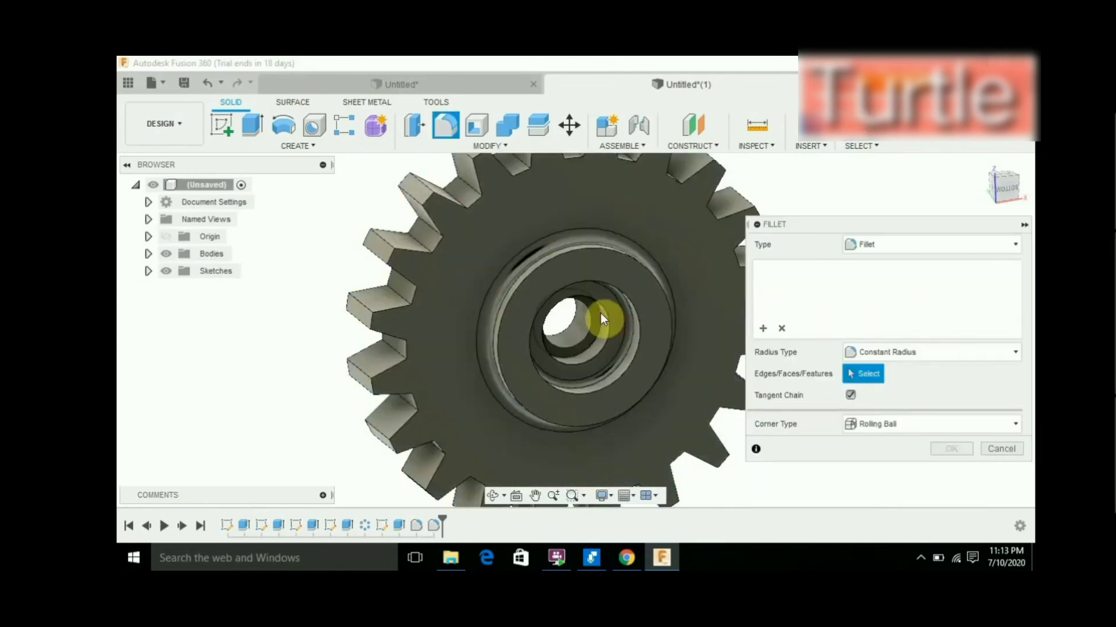
left_click(601, 314)
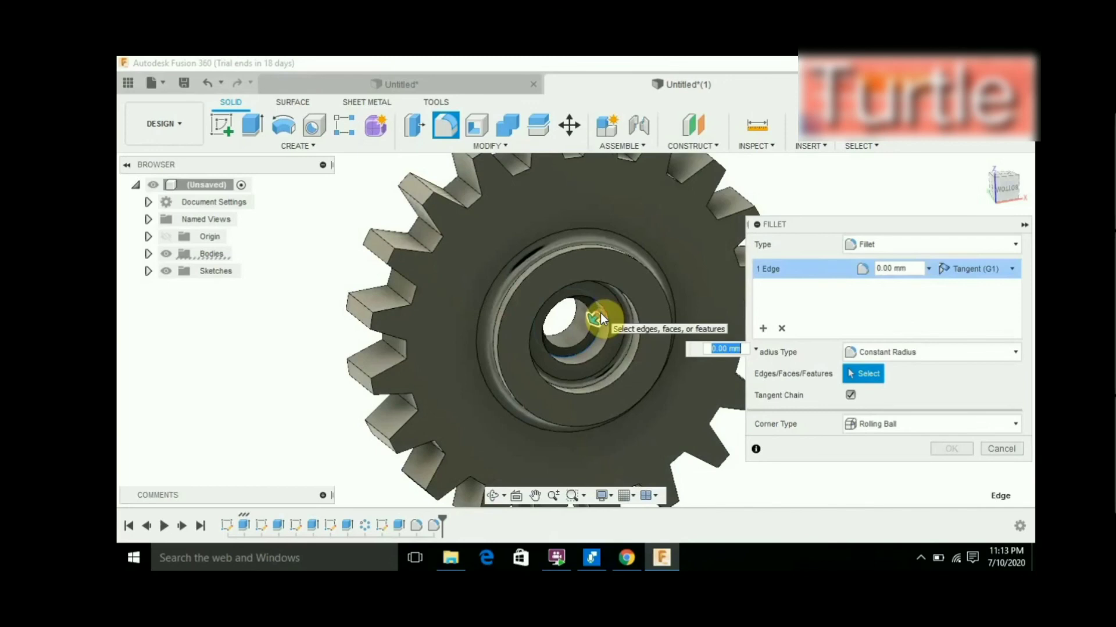
left_click(880, 268)
type("1")
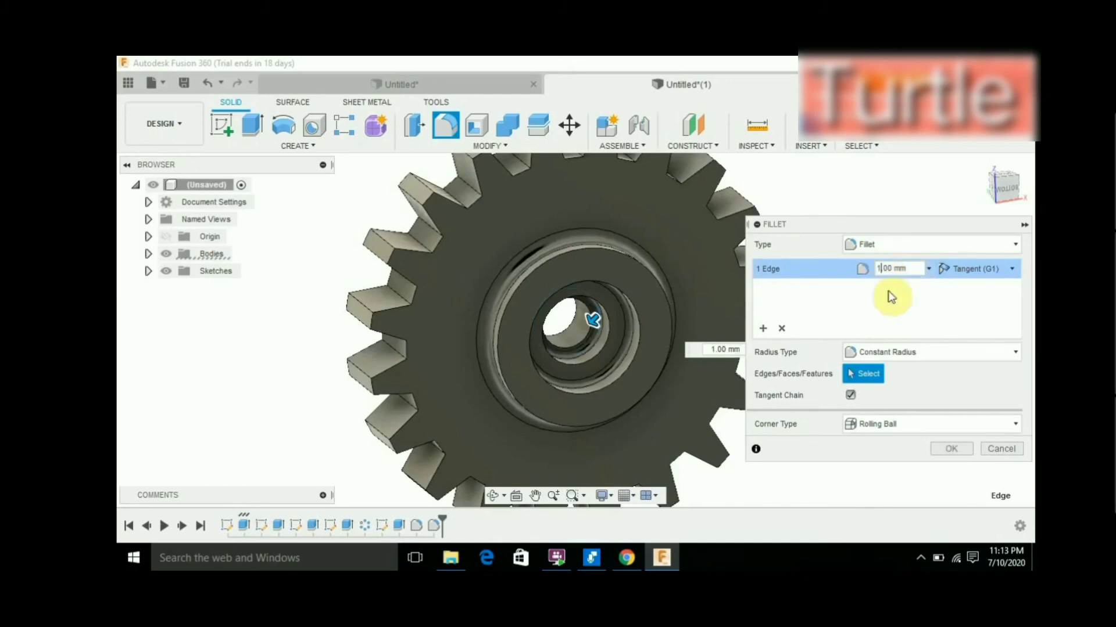
left_click(940, 448)
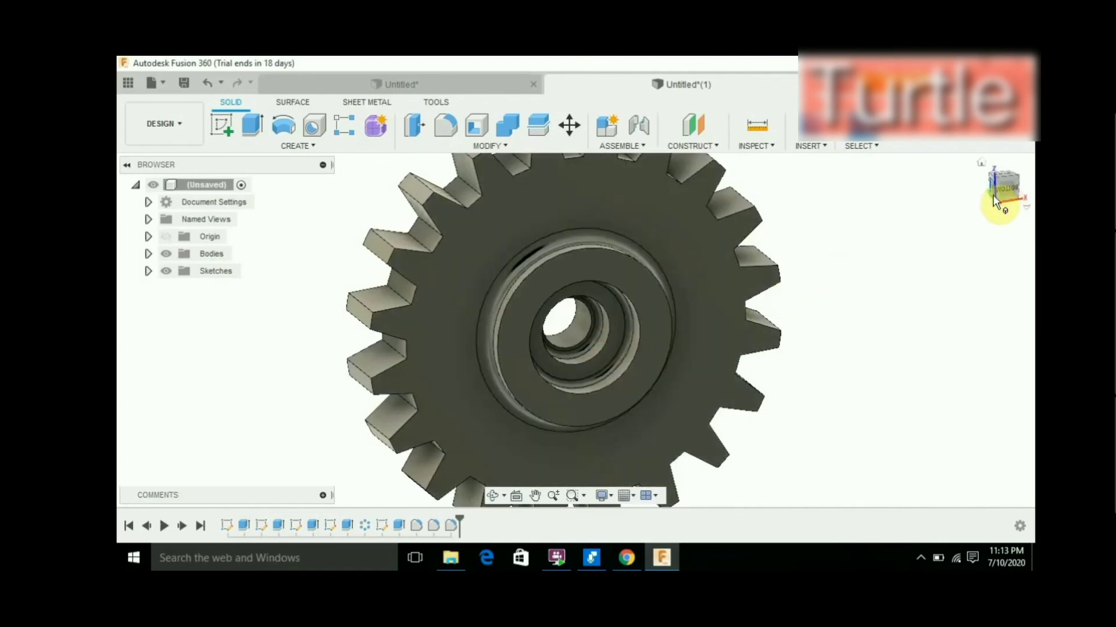
Return to the home view and orbit to inspect the gear's hub and teeth
left_click(999, 193)
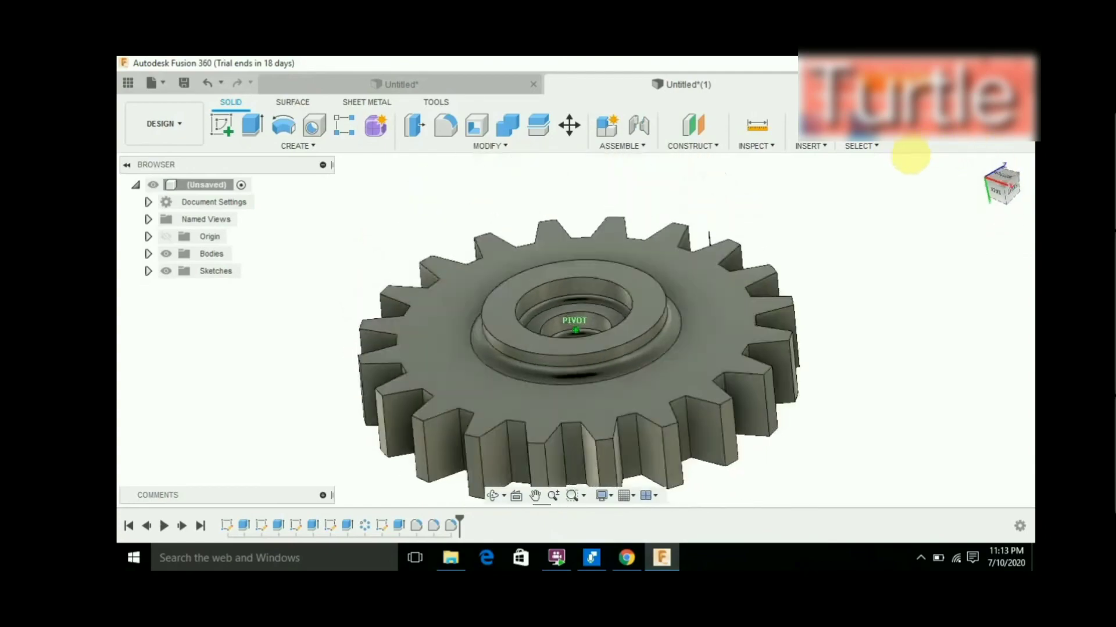
mouse_move(910, 155)
middle_mouse_down("shift")
mouse_move(857, 206)
mouse_move(849, 244)
mouse_move(798, 254)
middle_mouse_up("shift")
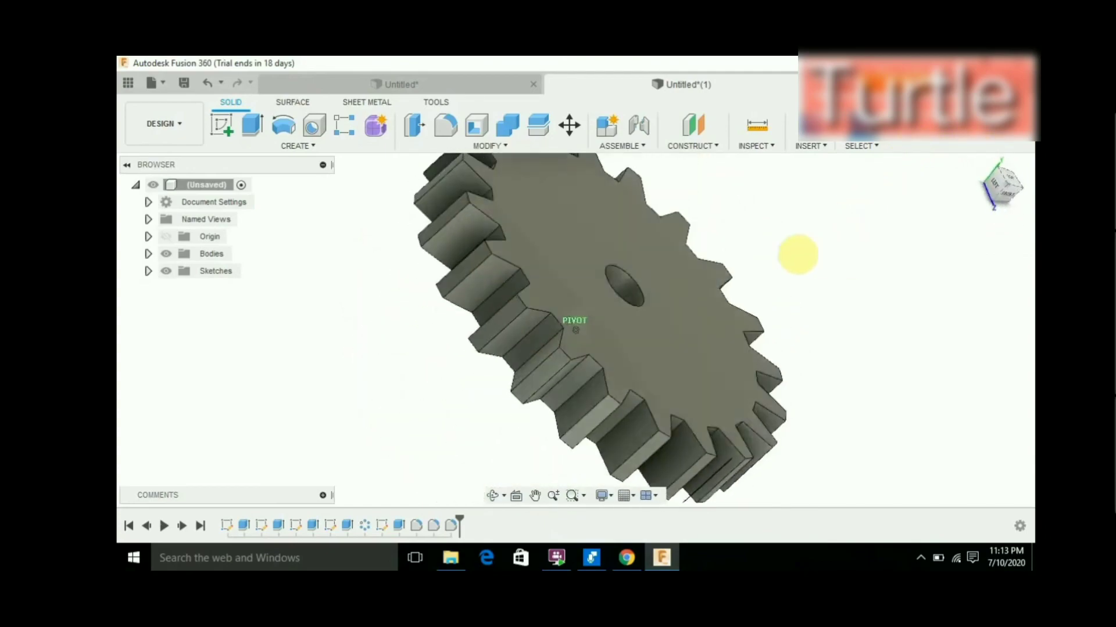